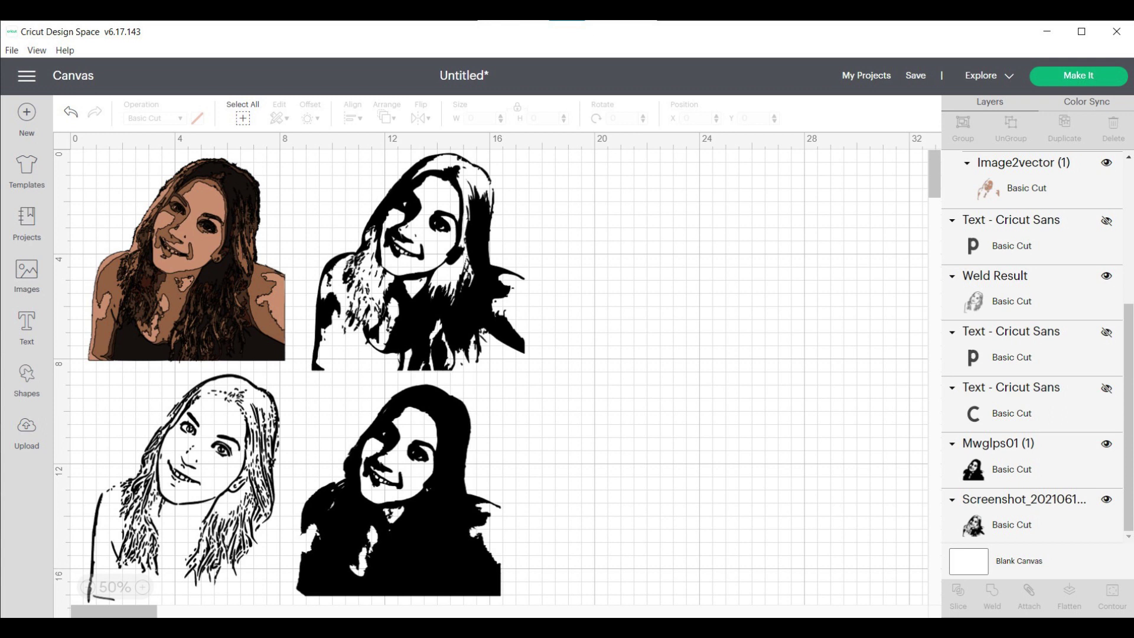
Inspect the four portrait versions on the canvas one by one: layered colour, black-and-white, solid silhouette and line drawing
left_click(224, 325)
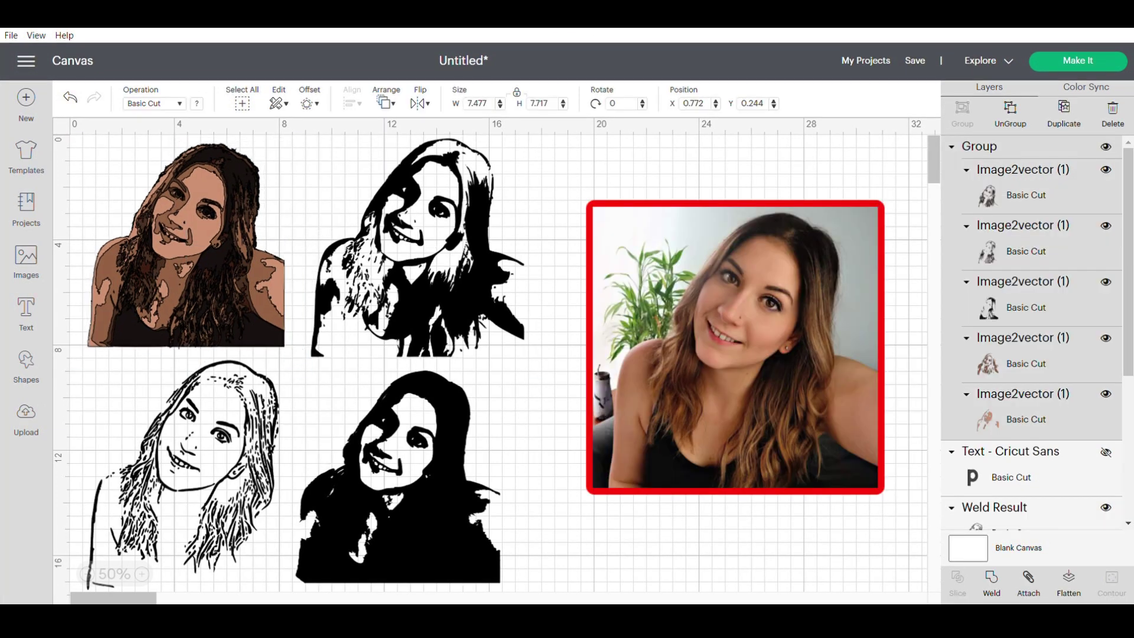
left_click(515, 264)
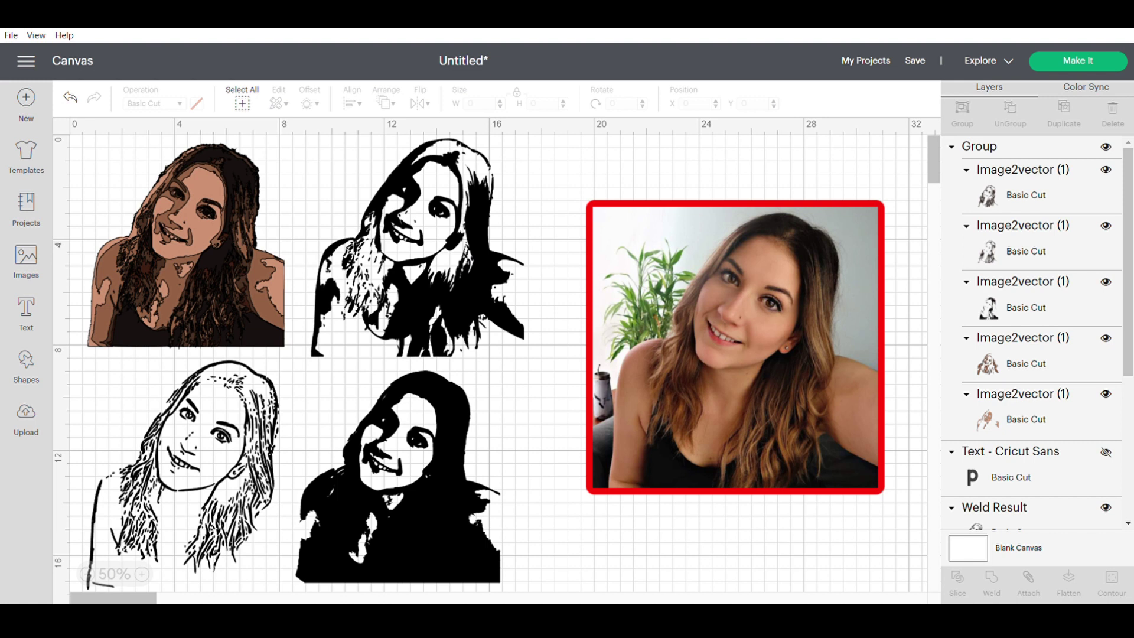
left_click(216, 201)
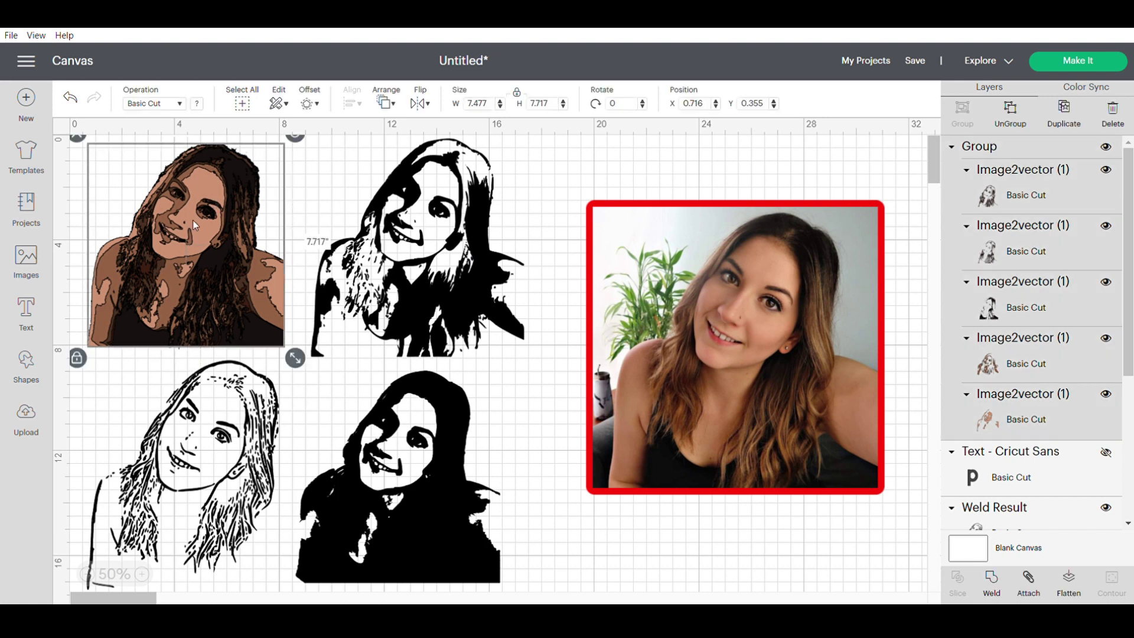
left_click(387, 233)
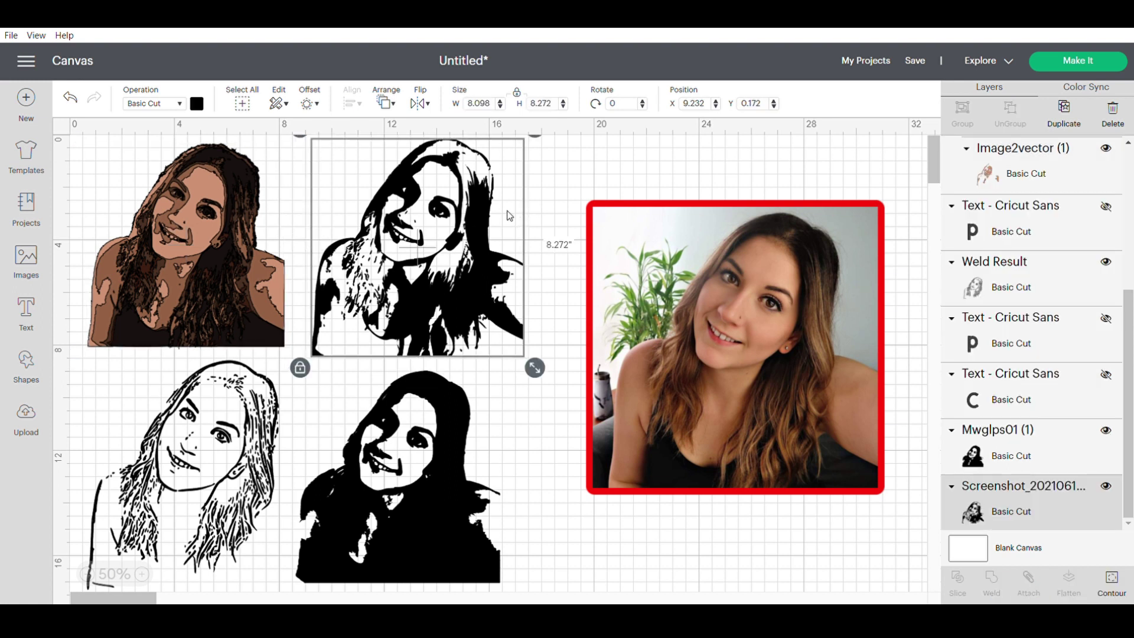
left_click(558, 431)
left_click(420, 493)
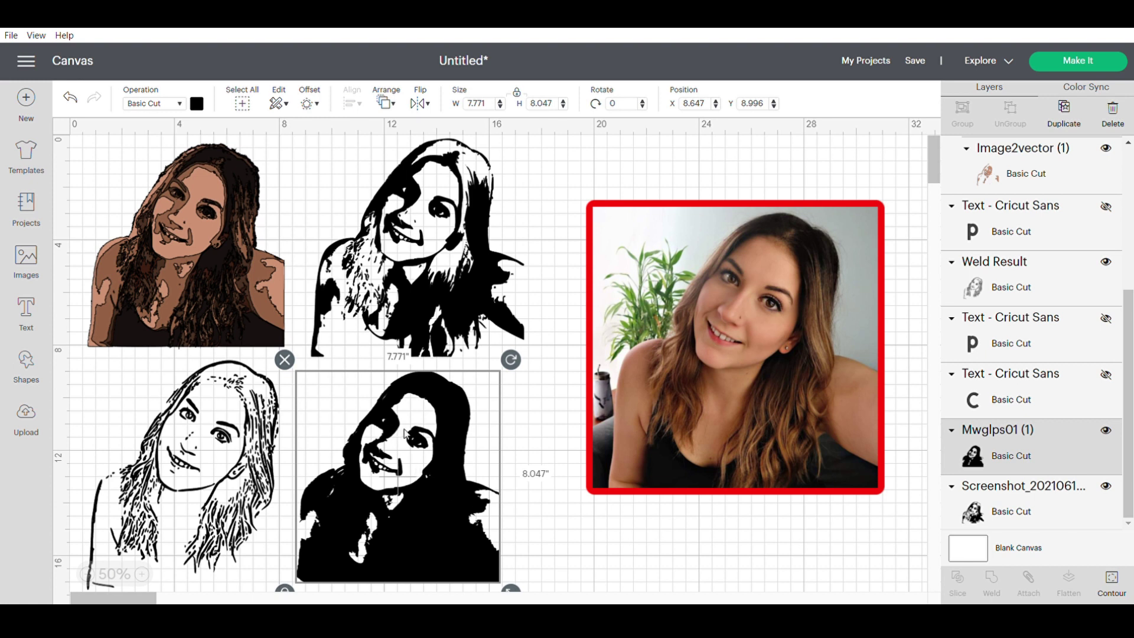
key("Escape")
left_click(159, 440)
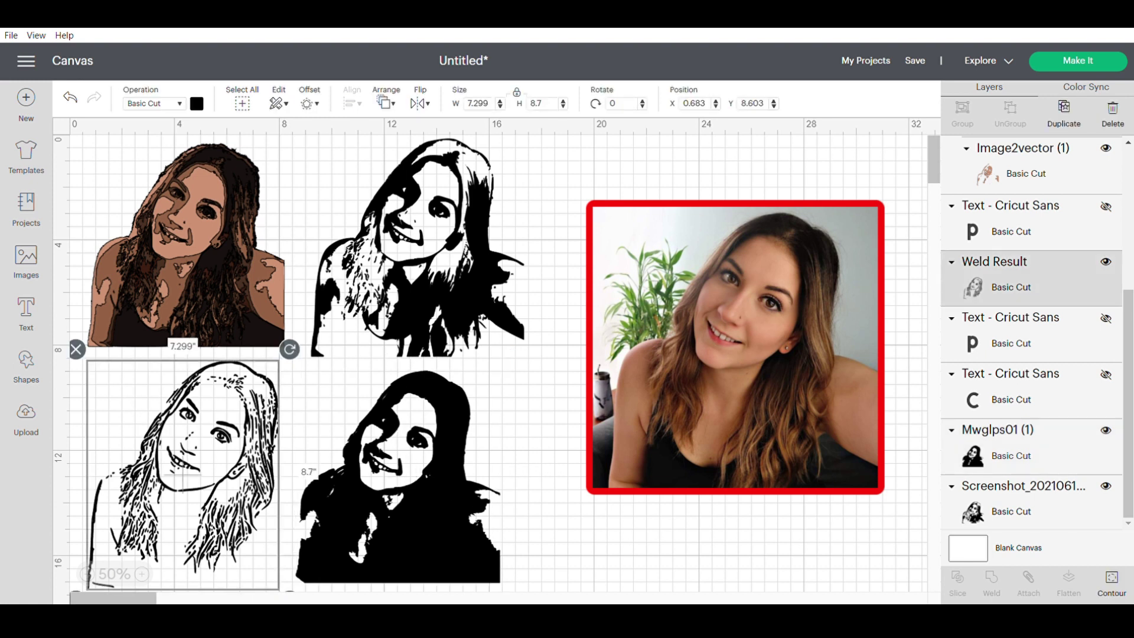
key("Escape")
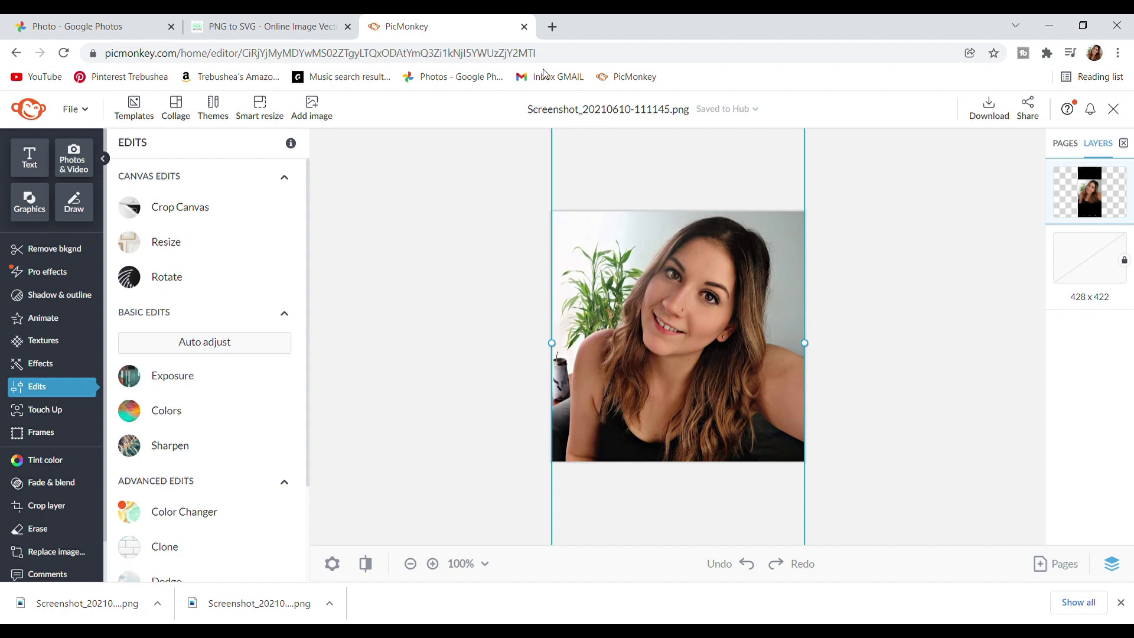
Switch to Chrome, search the web for "remove bg" in a new tab and open the remove.bg website
left_click(551, 27)
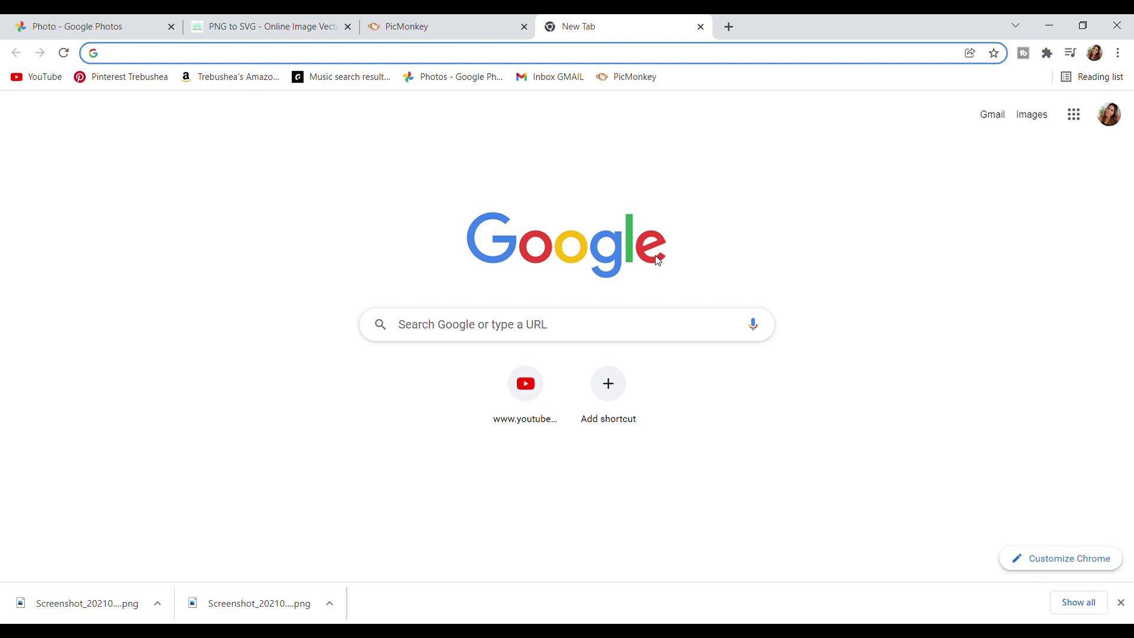
type("remove bg")
key("Return")
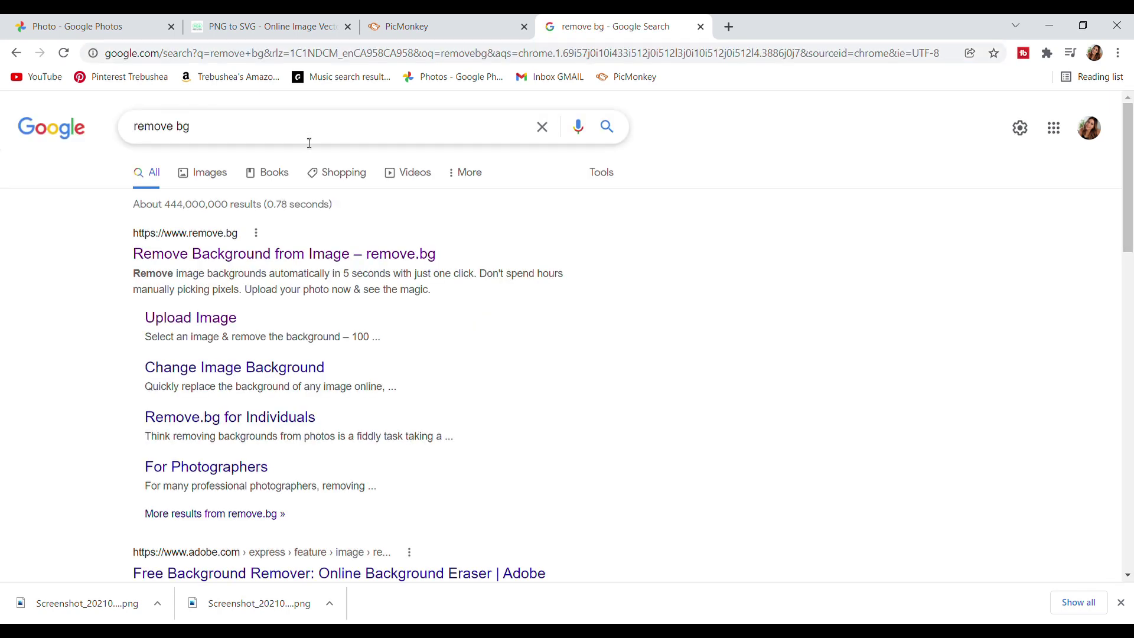
left_click(287, 259)
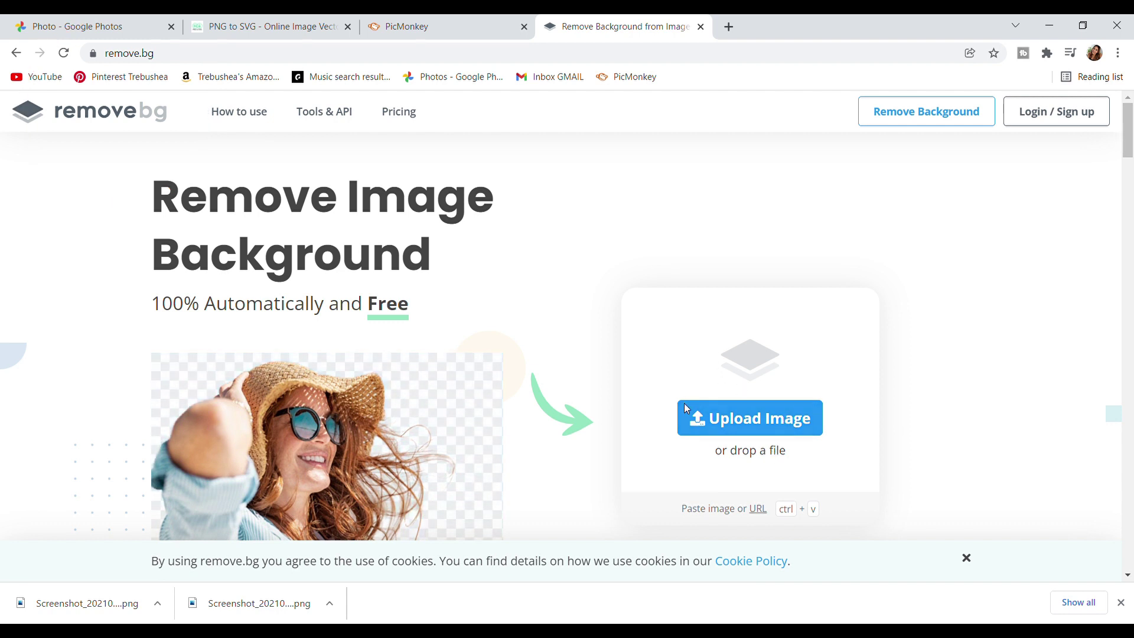
Upload the portrait photo to remove.bg and download the preview image with its background removed
left_click(785, 429)
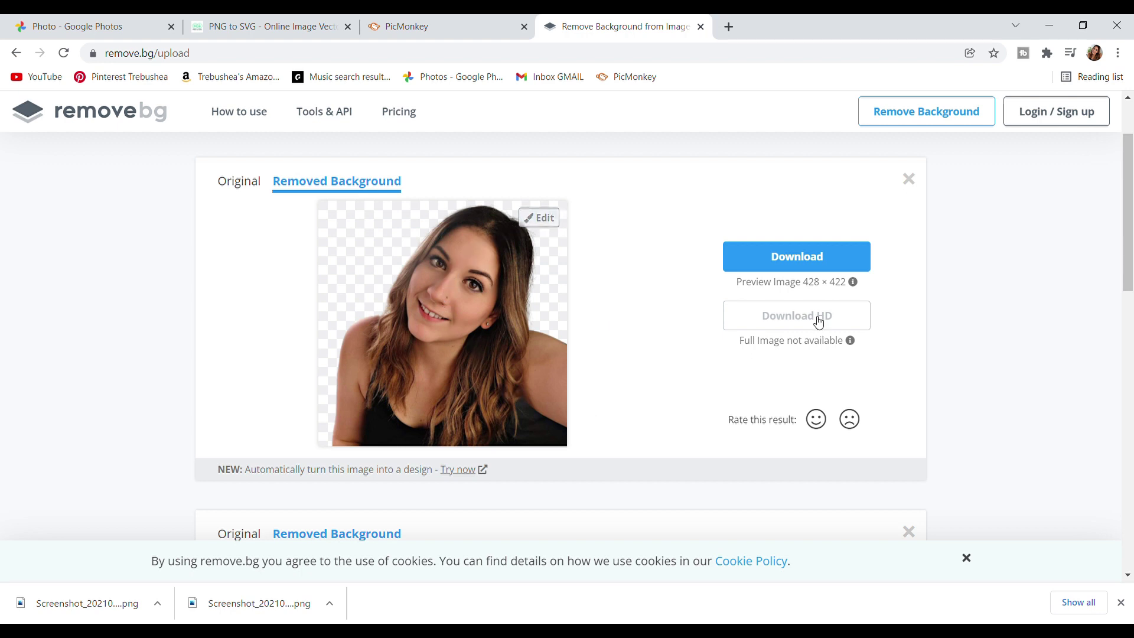
left_click(794, 264)
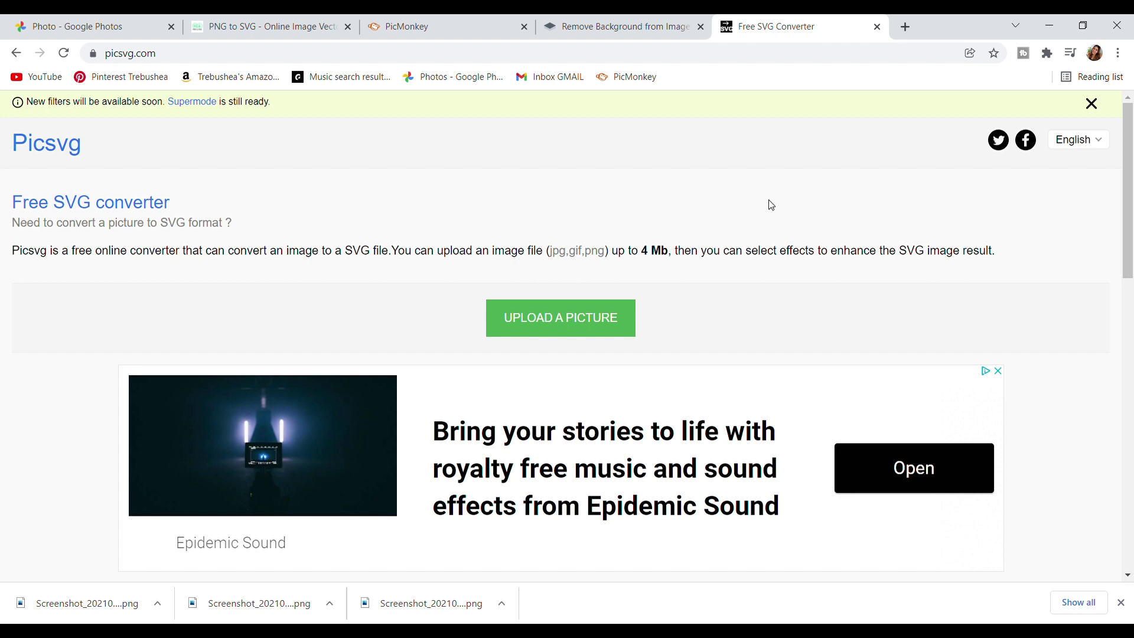
left_click(1120, 602)
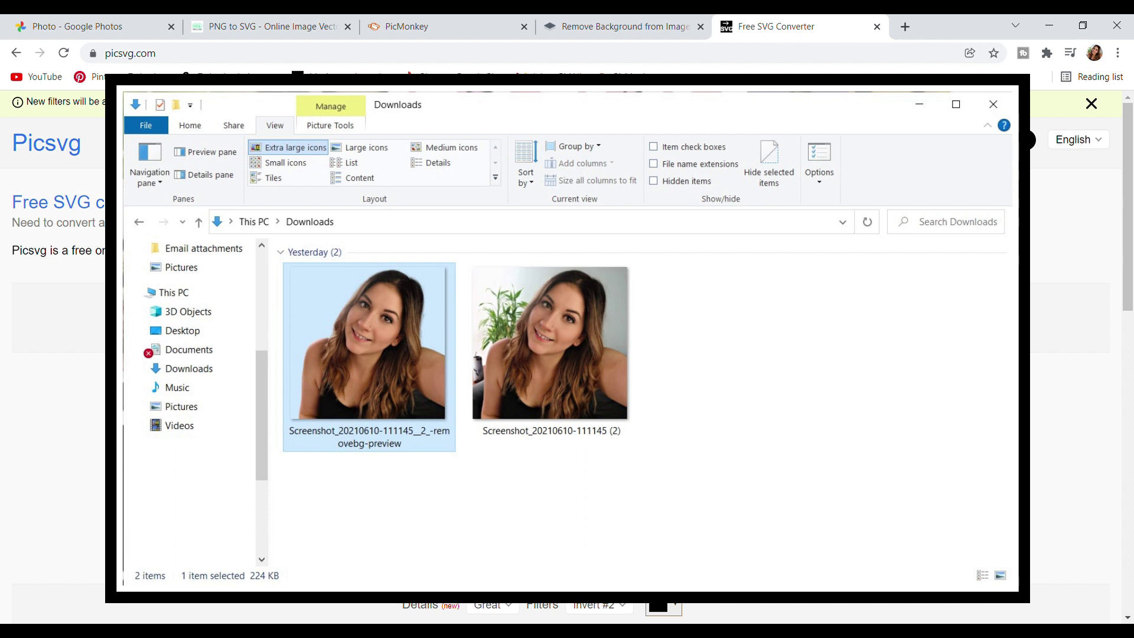
Try the Invert #3 and Invert #4 filters on the portrait's SVG preview in Picsvg
scroll(567, 355, "down", 2)
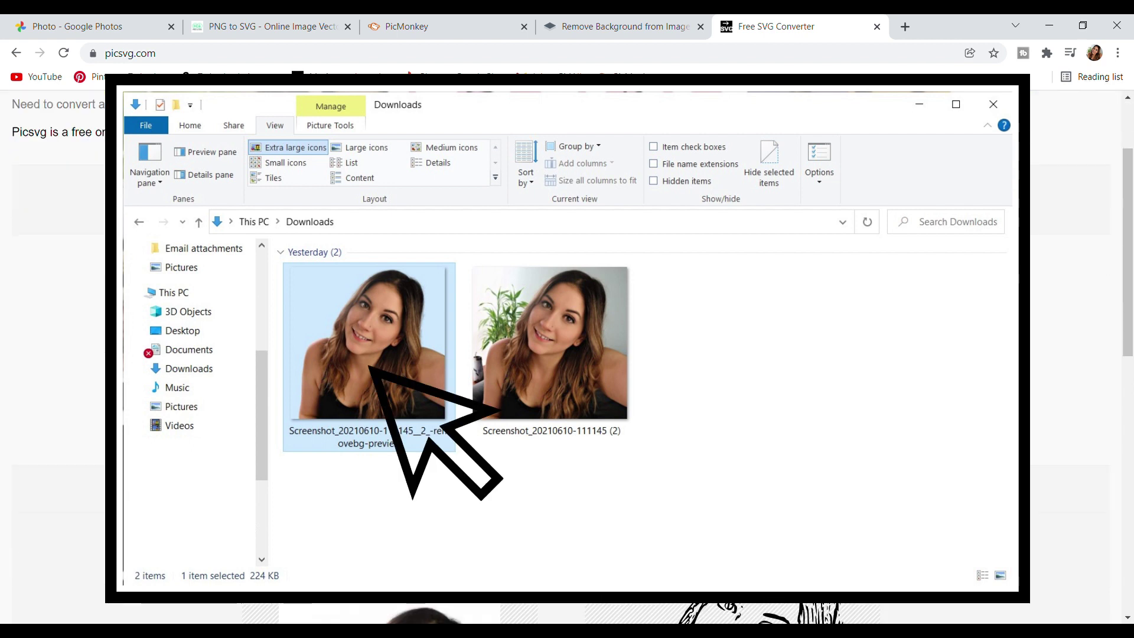
scroll(770, 363, "down", 1)
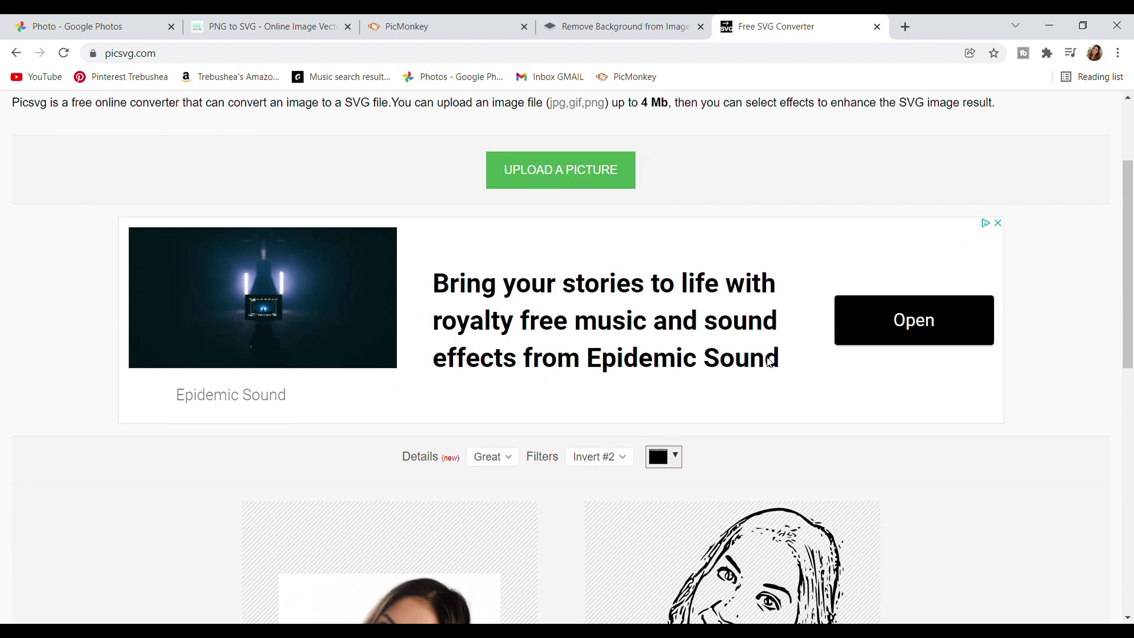
scroll(770, 363, "down", 4)
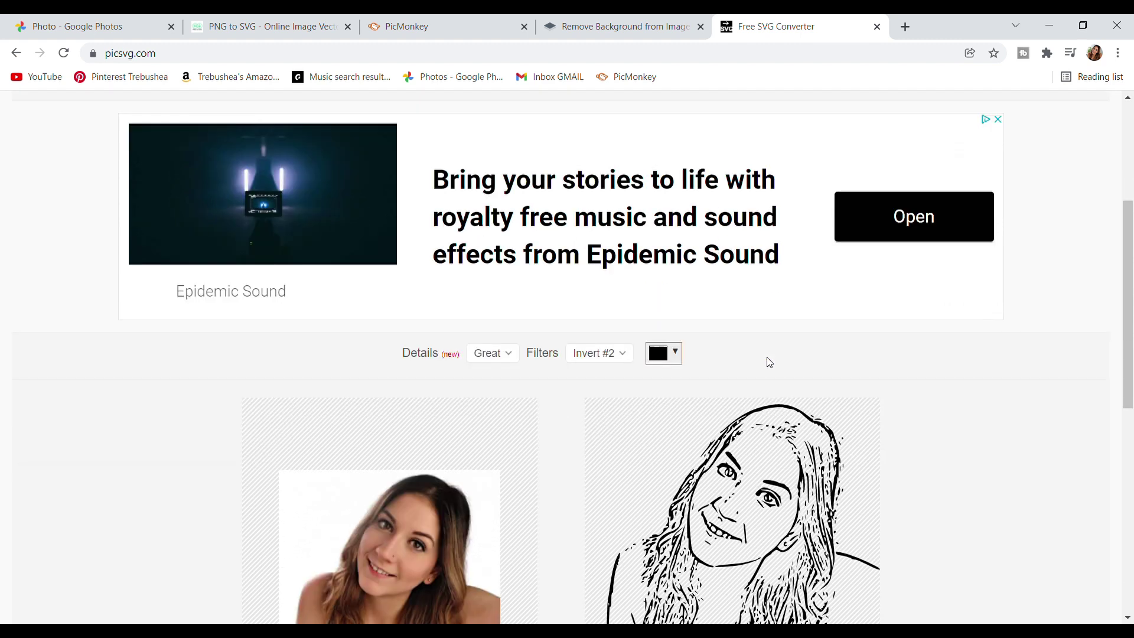
scroll(769, 363, "down", 1)
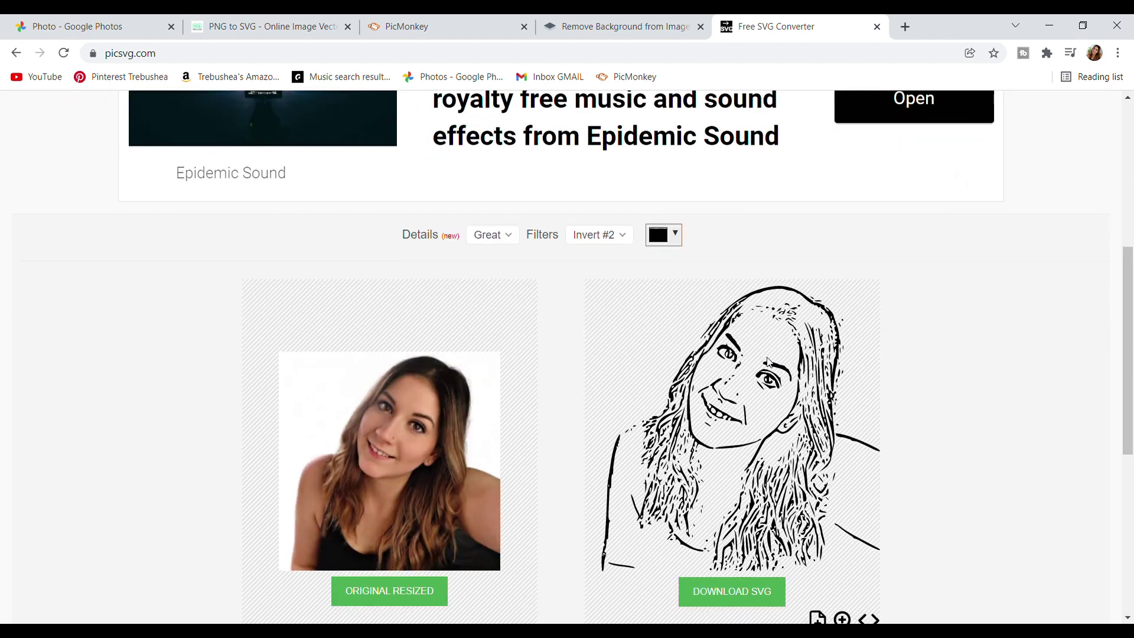
scroll(767, 361, "down", 1)
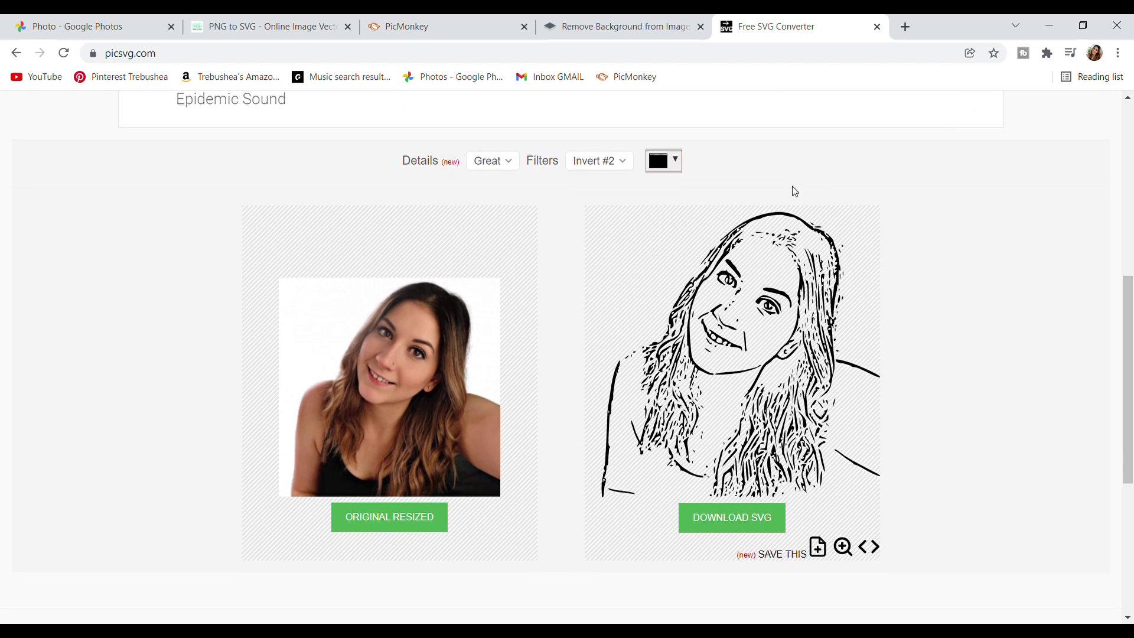
left_click(579, 171)
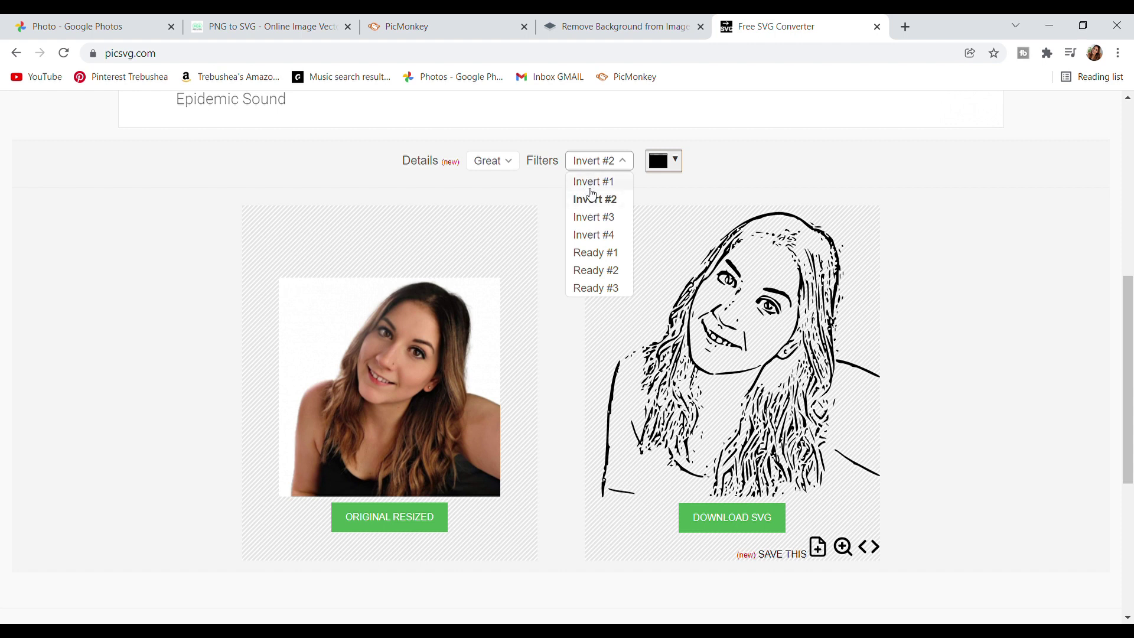
left_click(591, 215)
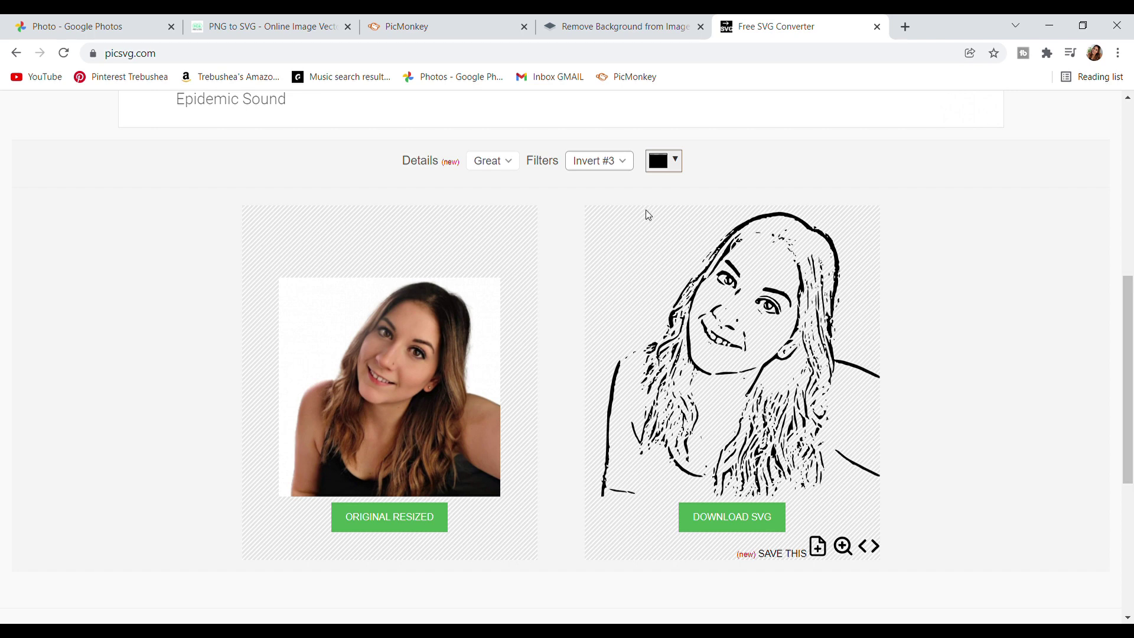
left_click(608, 168)
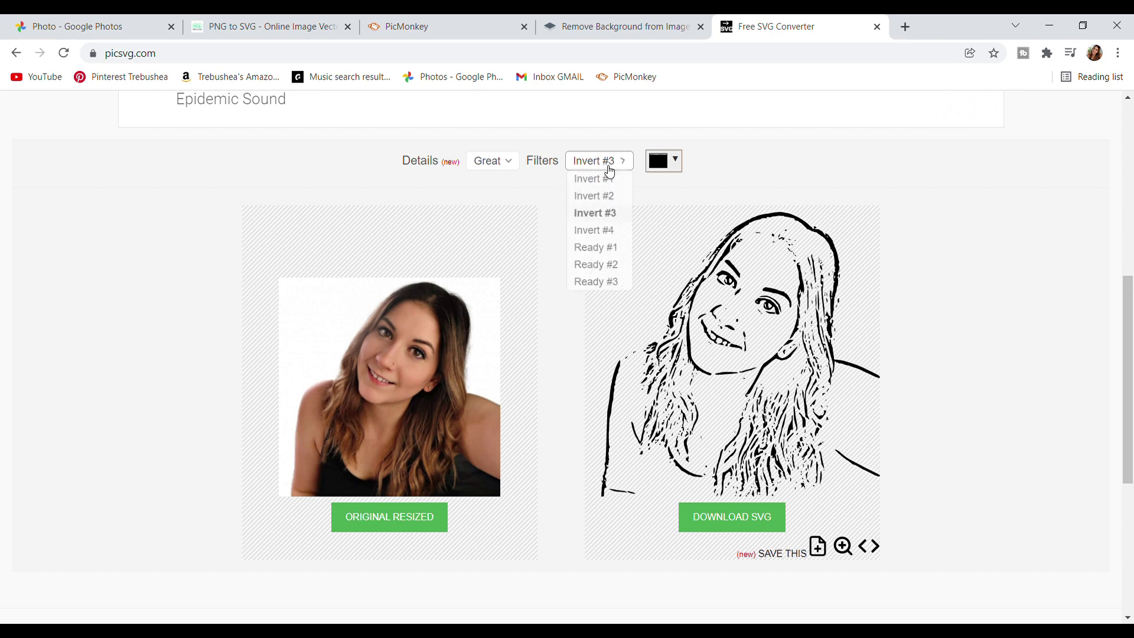
left_click(599, 234)
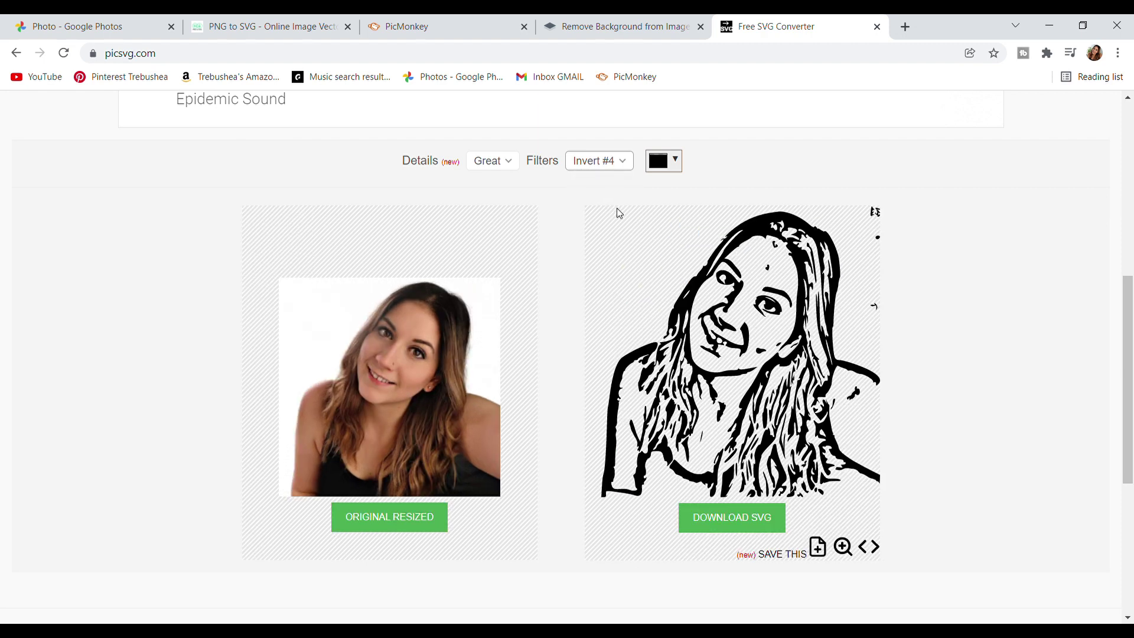
Try the Ready #1, Ready #2 and Ready #3 filters on the portrait's SVG preview
left_click(592, 171)
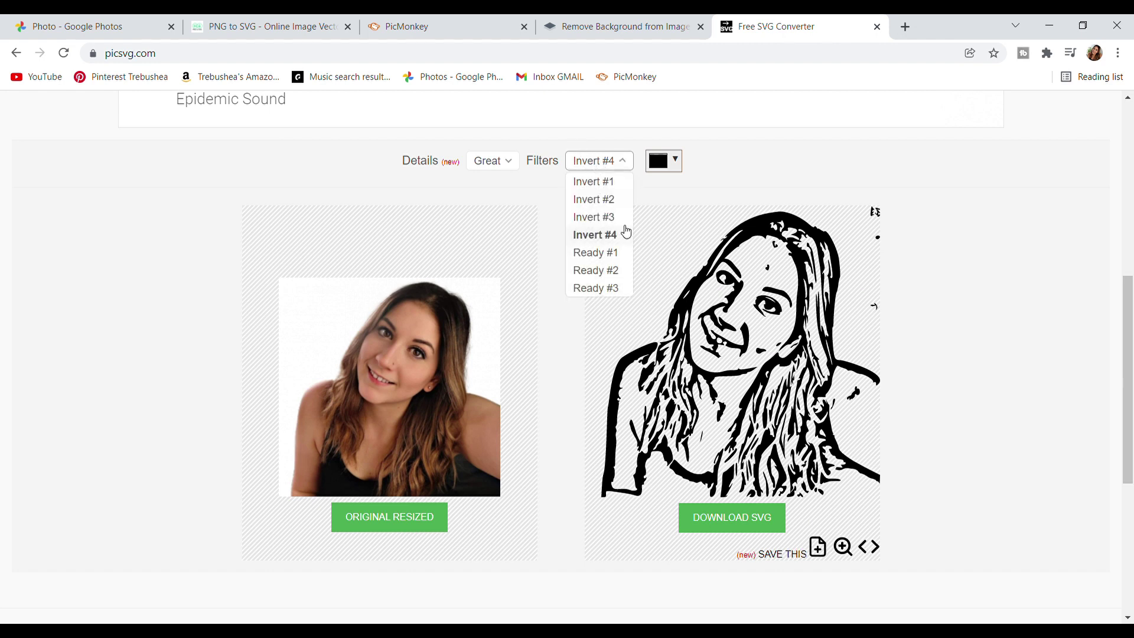
left_click(613, 258)
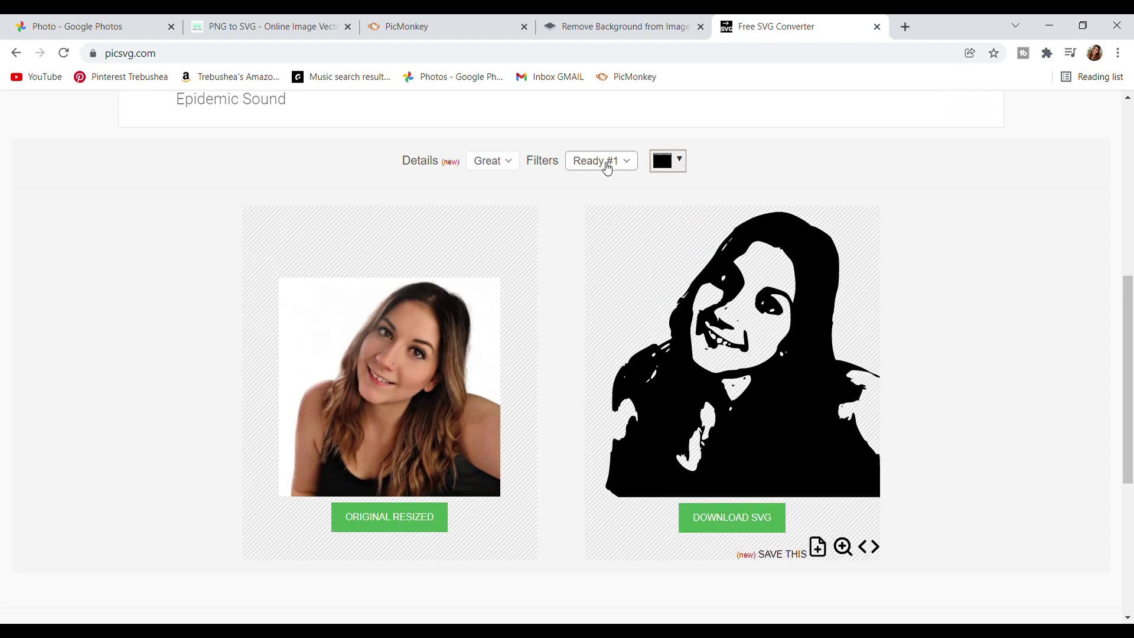
left_click(607, 169)
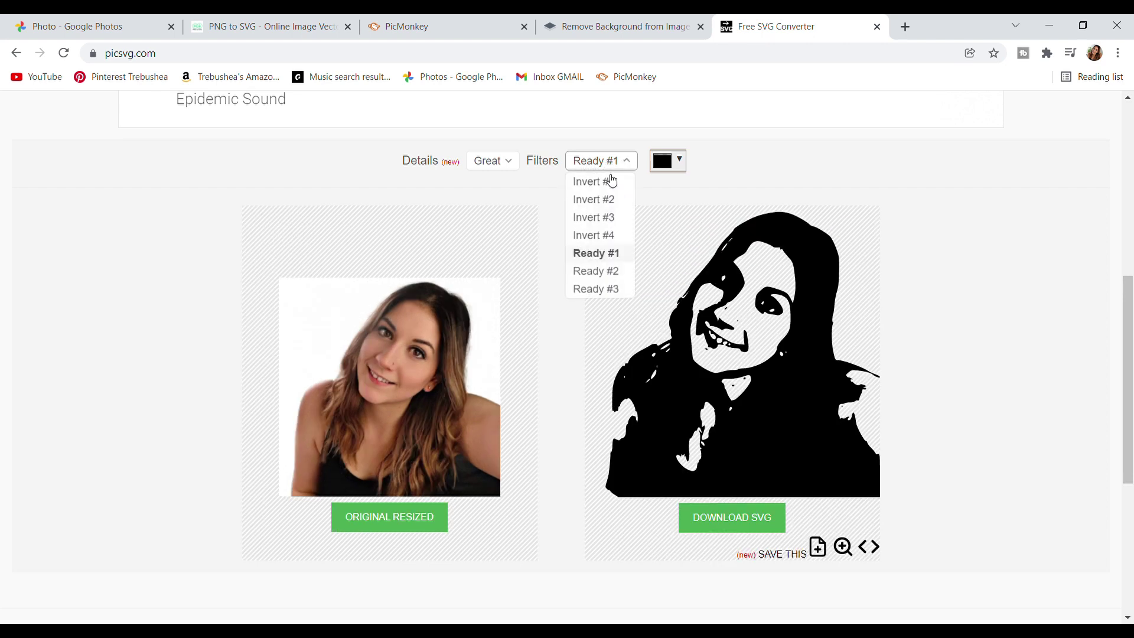
left_click(616, 269)
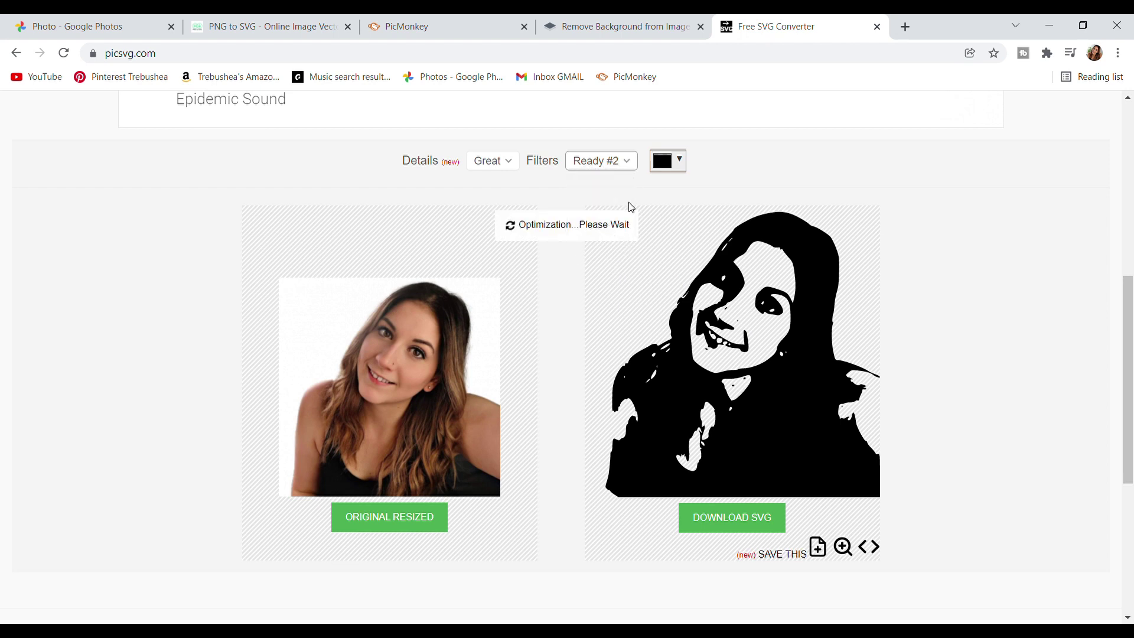
left_click(612, 168)
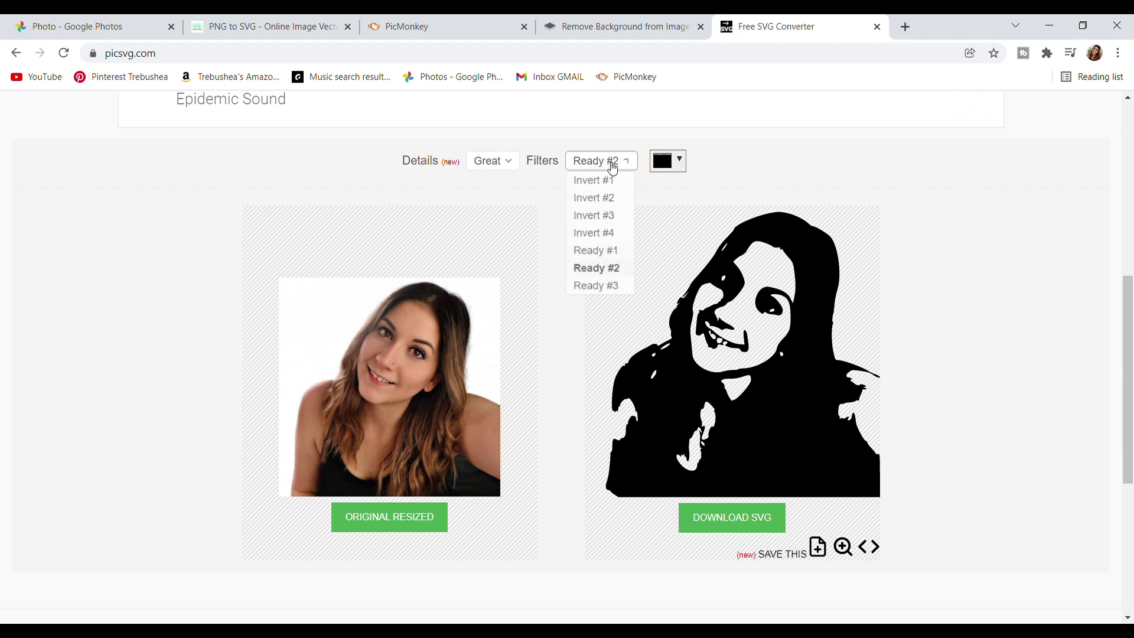
left_click(604, 288)
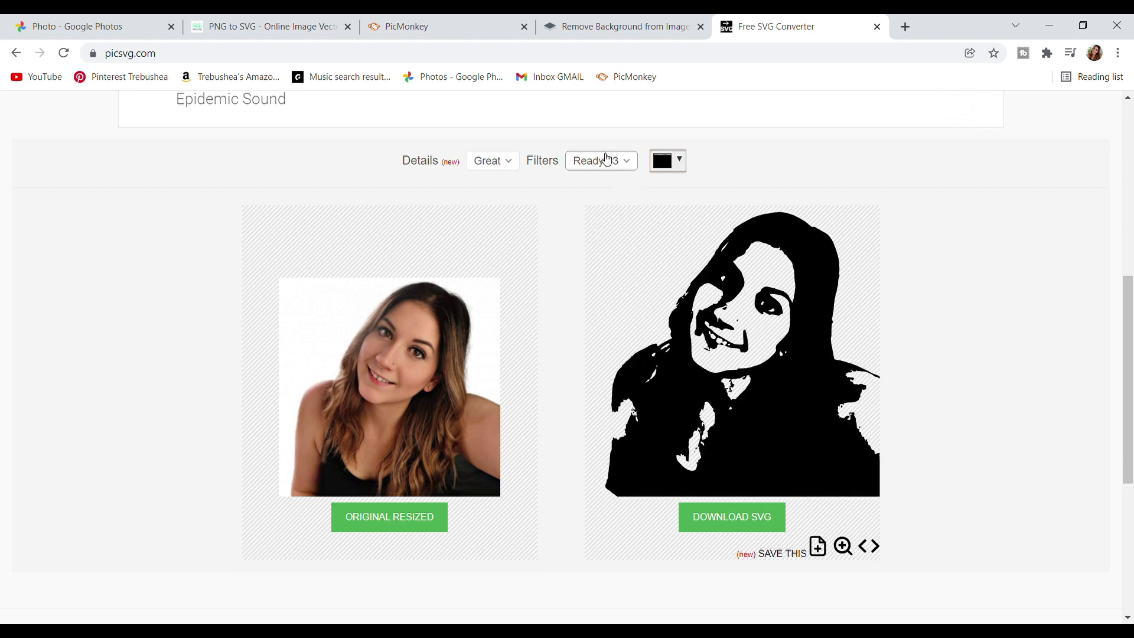
Preview the portrait with the Invert #1 filter, and set its filter to Invert #2
left_click(606, 158)
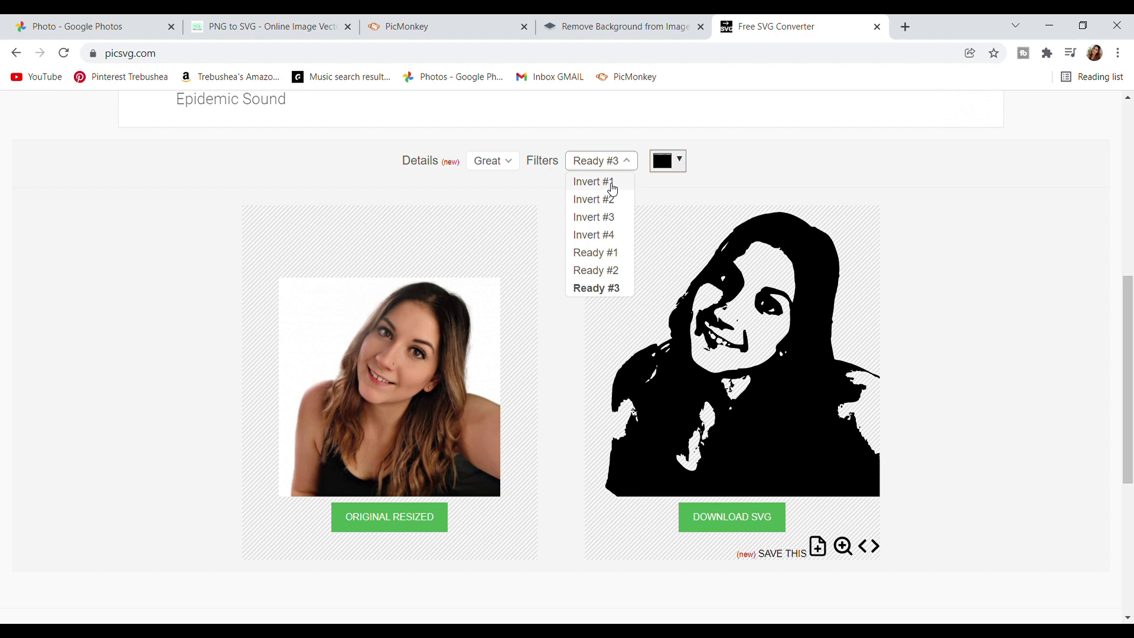
left_click(612, 189)
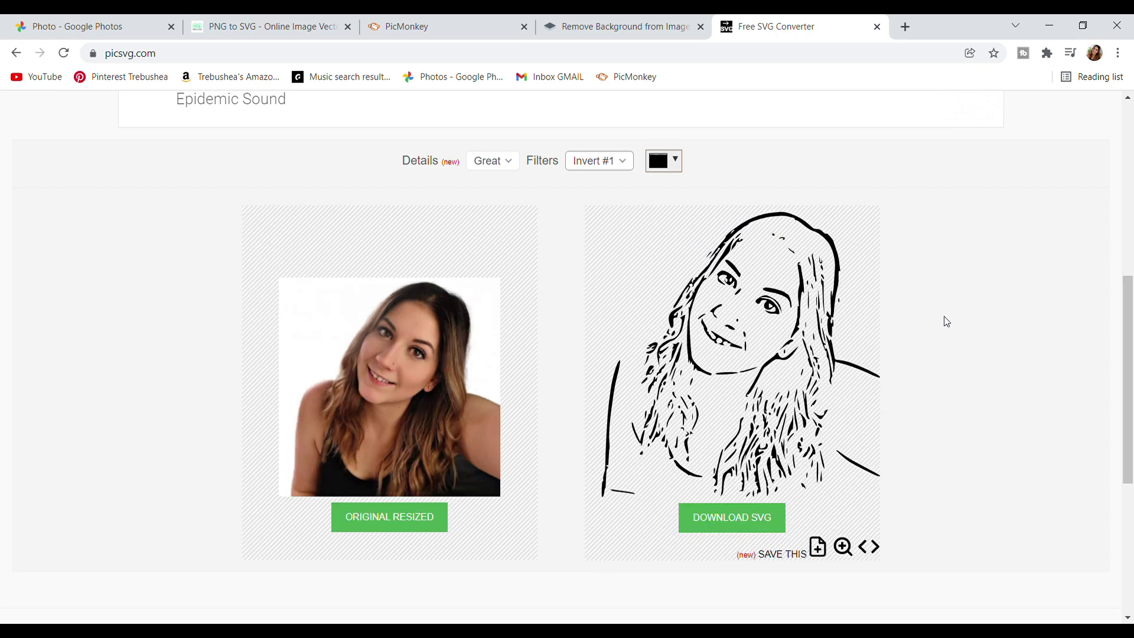
left_click(600, 161)
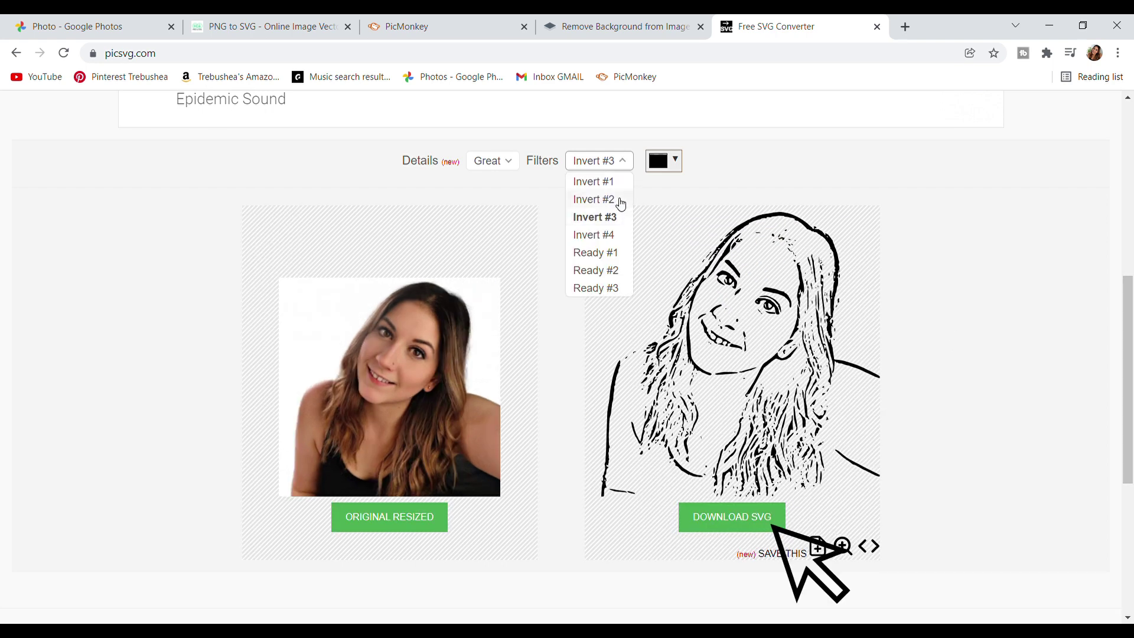
left_click(619, 201)
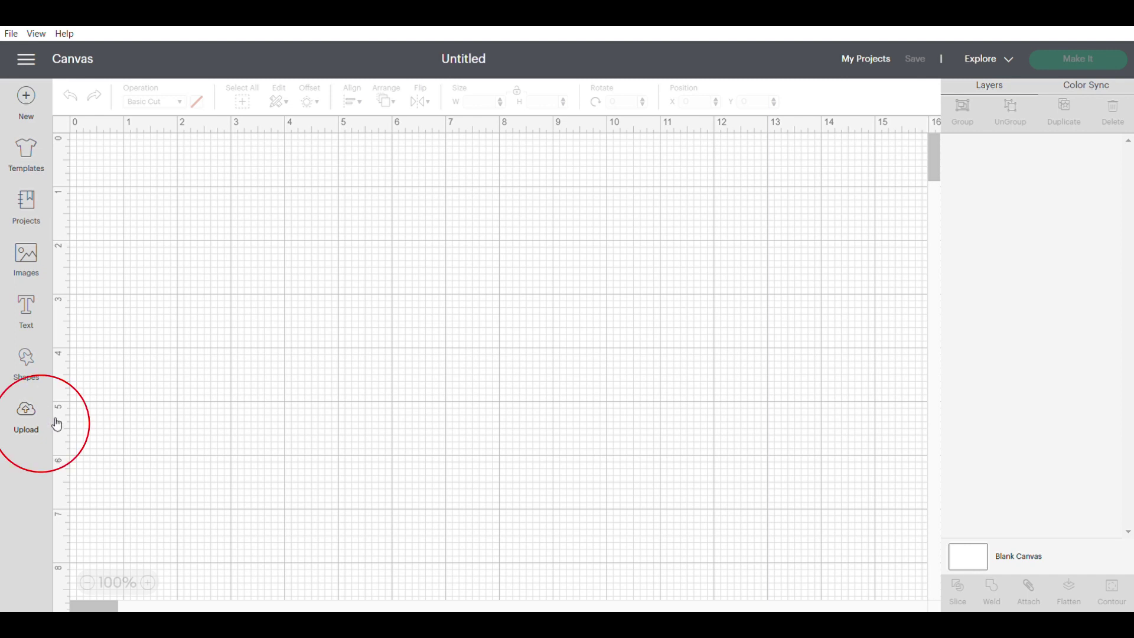
Switch to Cricut Design Space and upload the line-drawing SVG of the portrait as a cut image named MwgLpS01
left_click(26, 415)
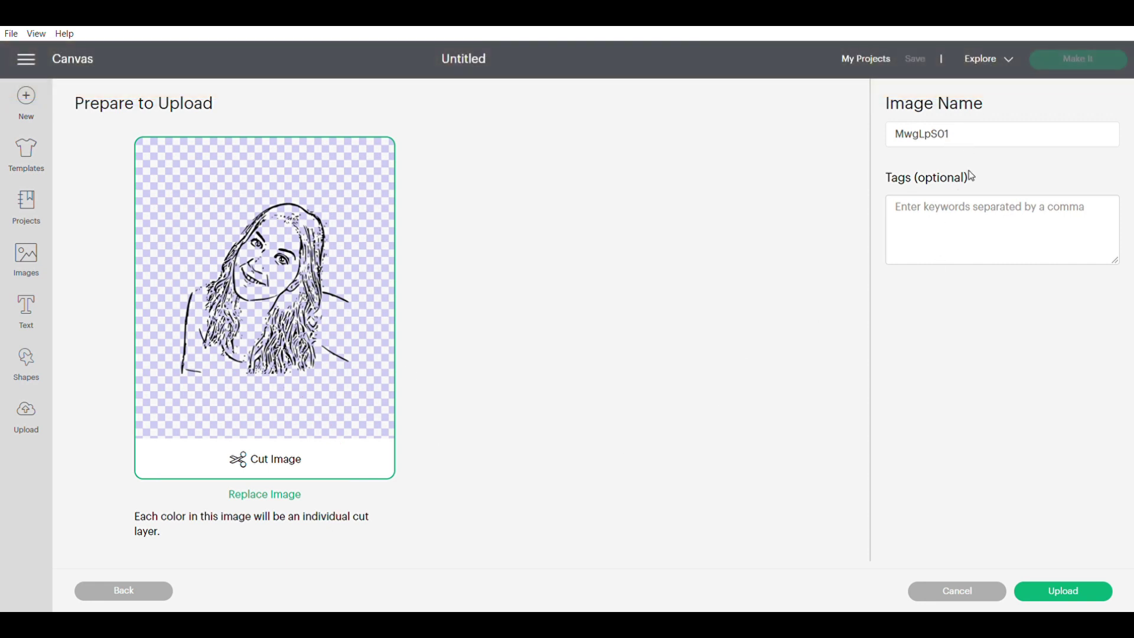
left_click(1068, 602)
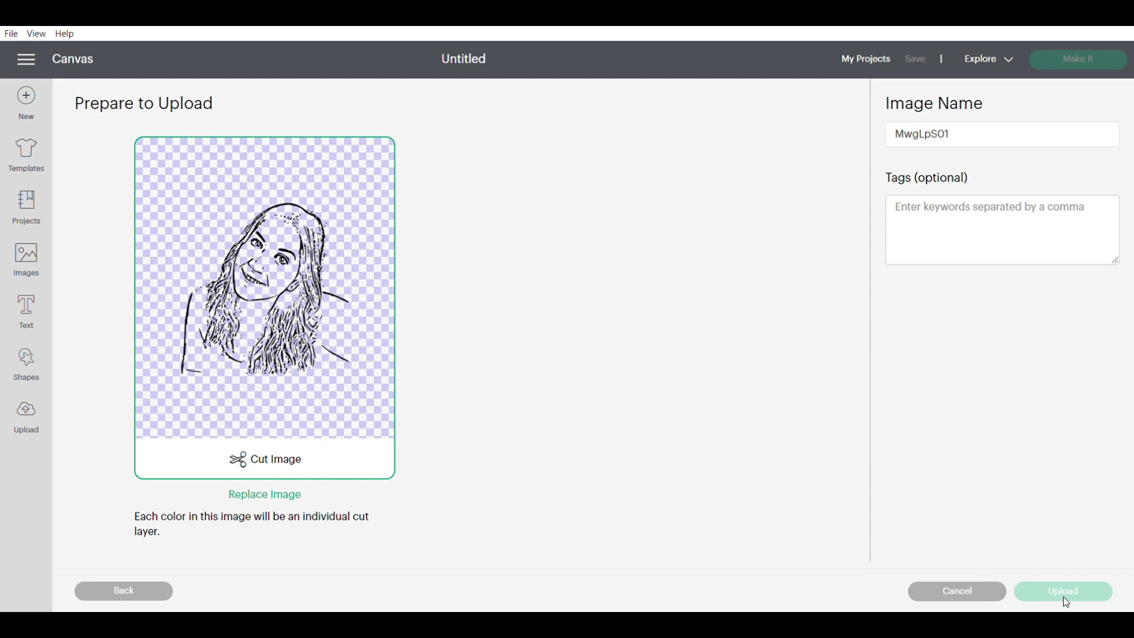
left_click(1065, 601)
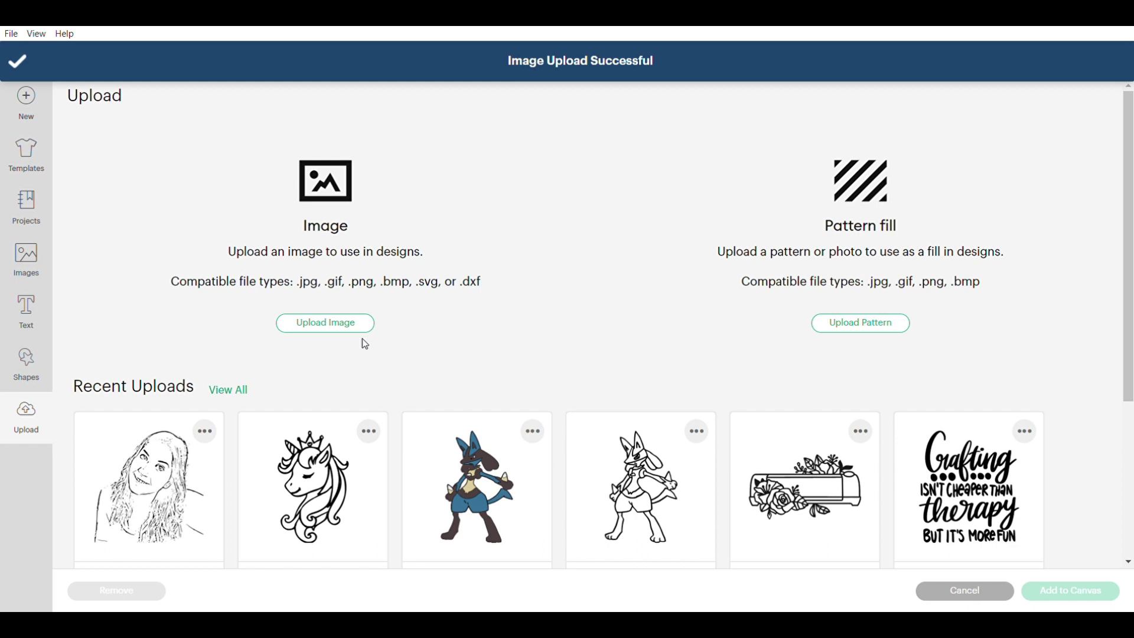
Upload the solid black portrait SVG and add it to the canvas together with the line-drawing portrait
left_click(320, 334)
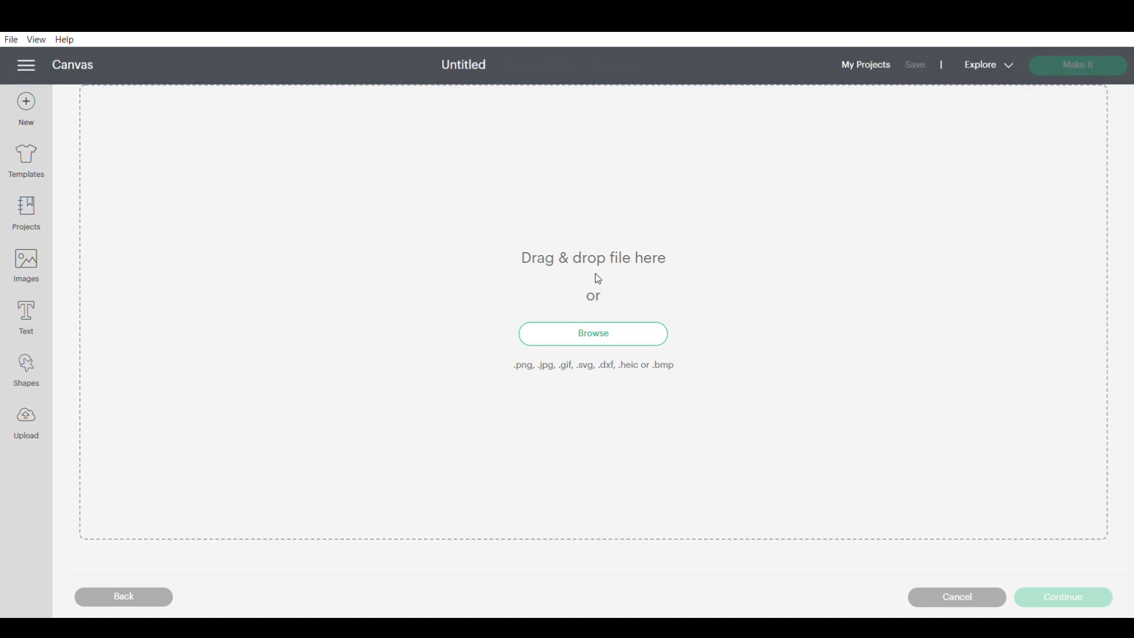
left_click(612, 335)
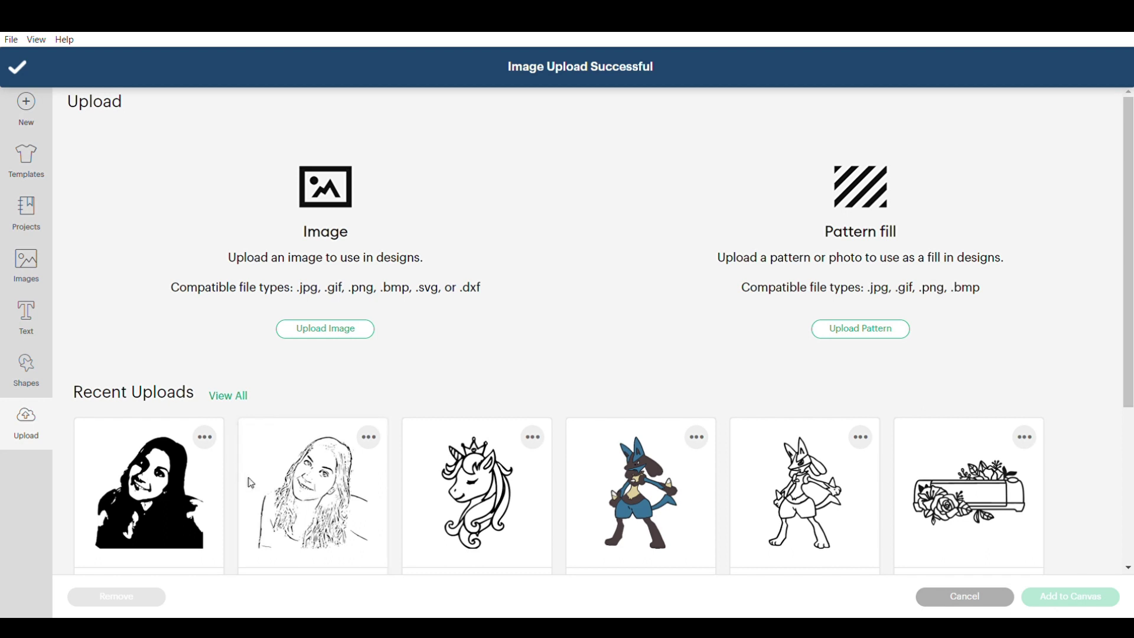
left_click(339, 500)
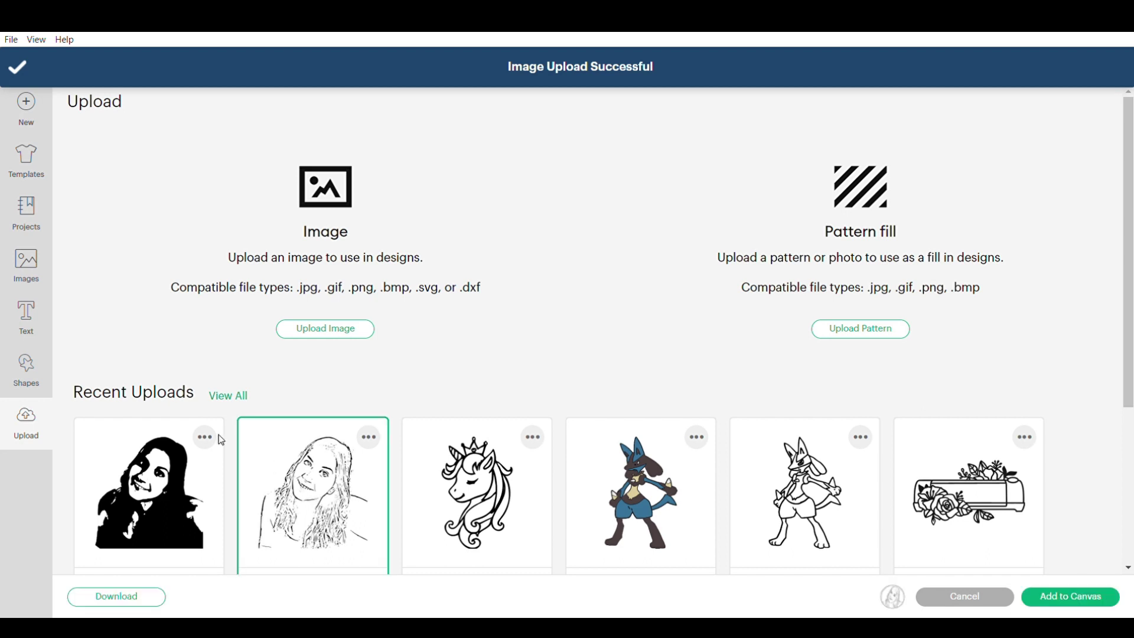
left_click(153, 471)
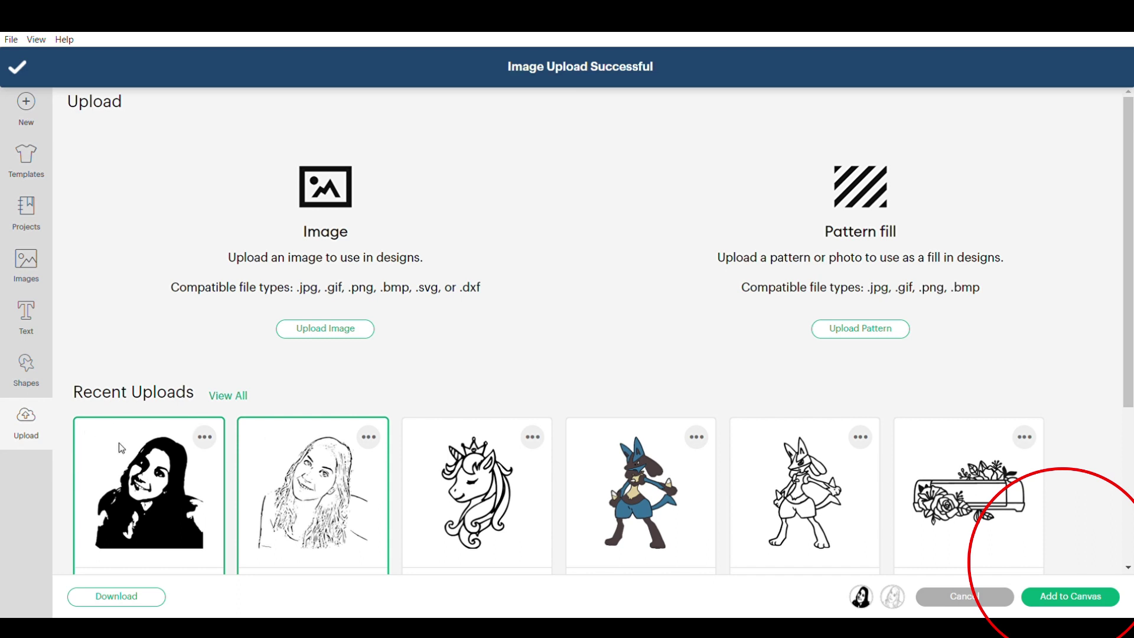
left_click(1088, 602)
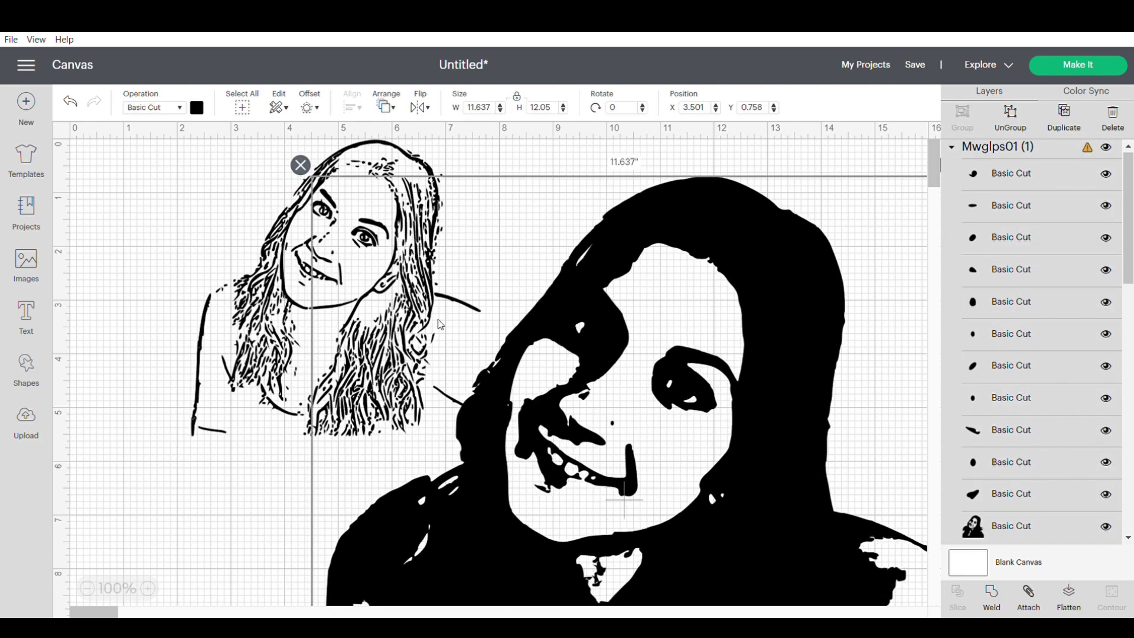
Move the line-drawing portrait clear of the solid one, to about X 0.66, Y 0.347
left_click(278, 326)
left_click_drag(279, 294, 190, 311)
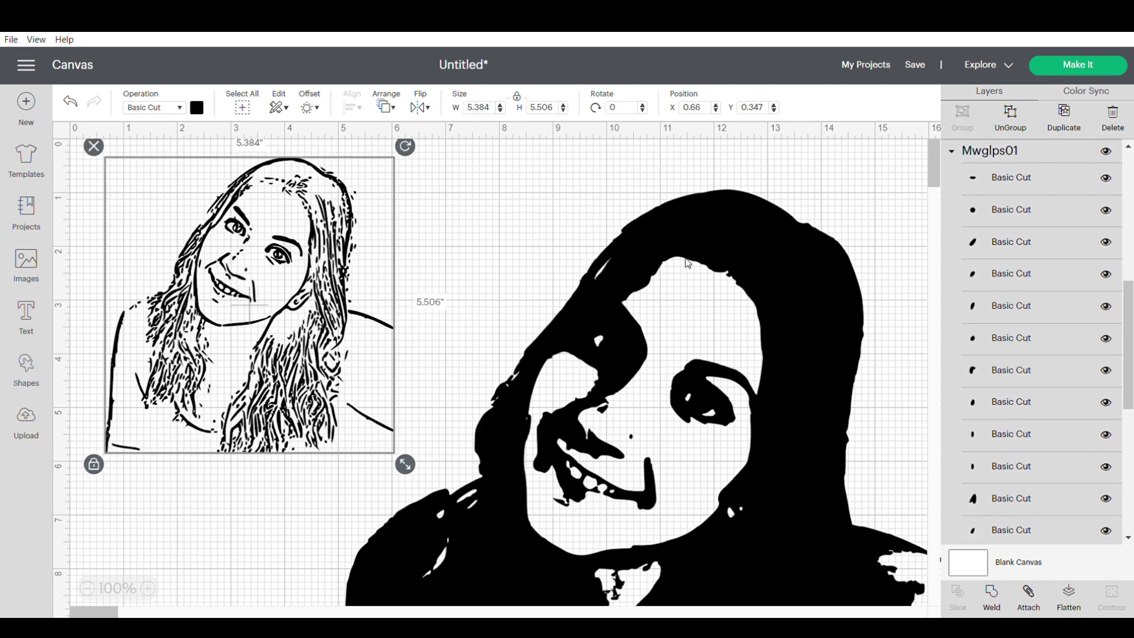
left_click(271, 262)
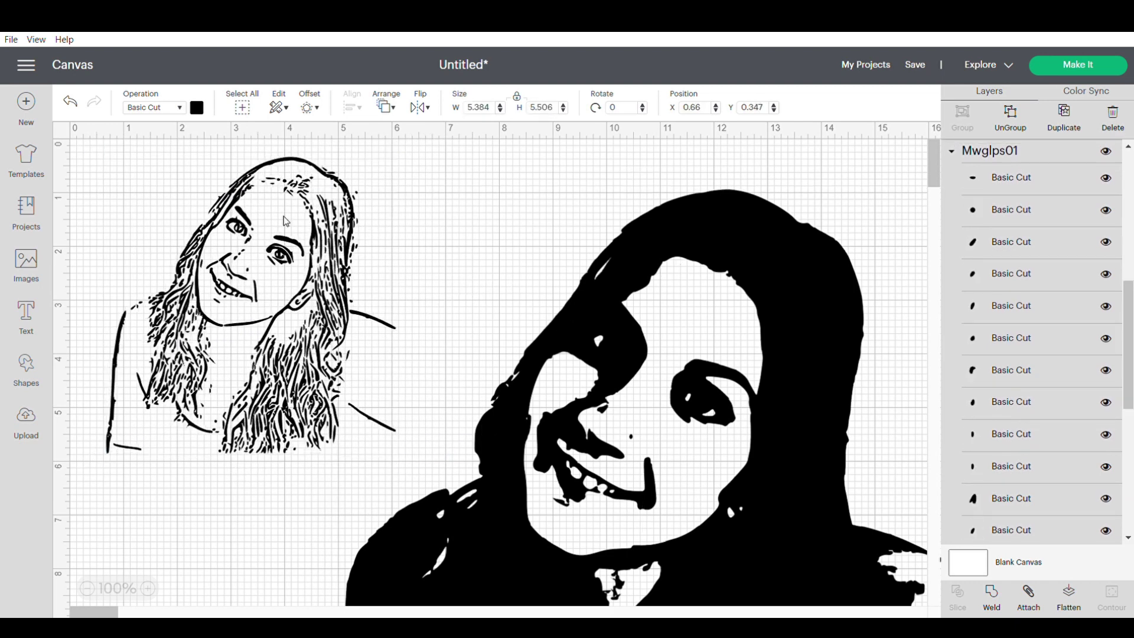
Scale the line-drawing portrait down proportionally to about 3.409 × 3.486 in
left_click(147, 588)
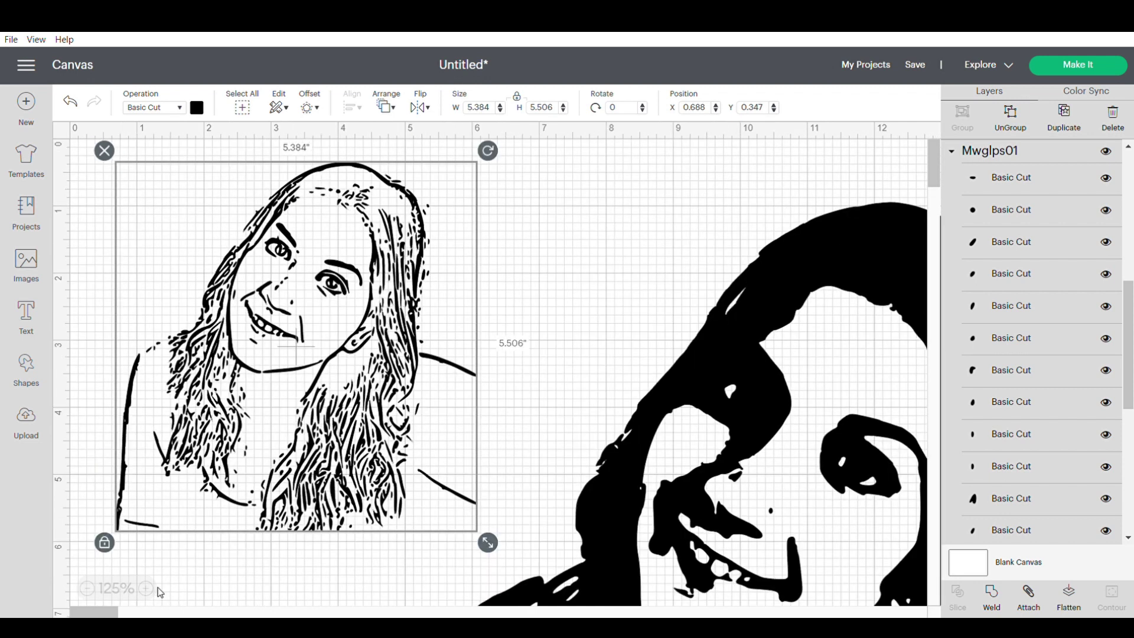
left_click(146, 588)
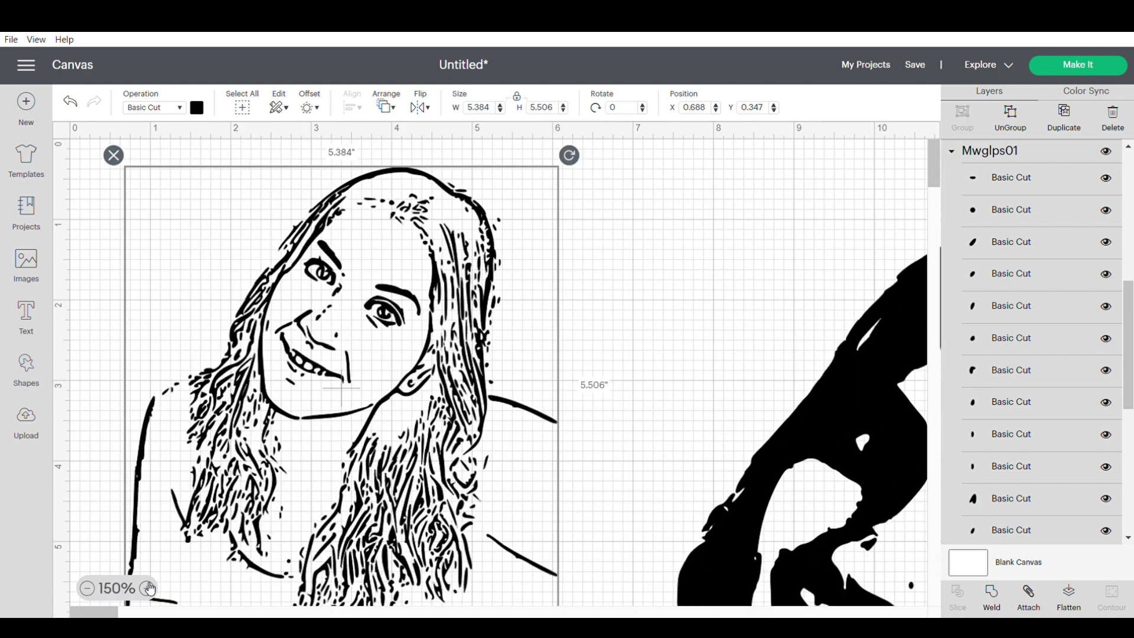
left_click(677, 274)
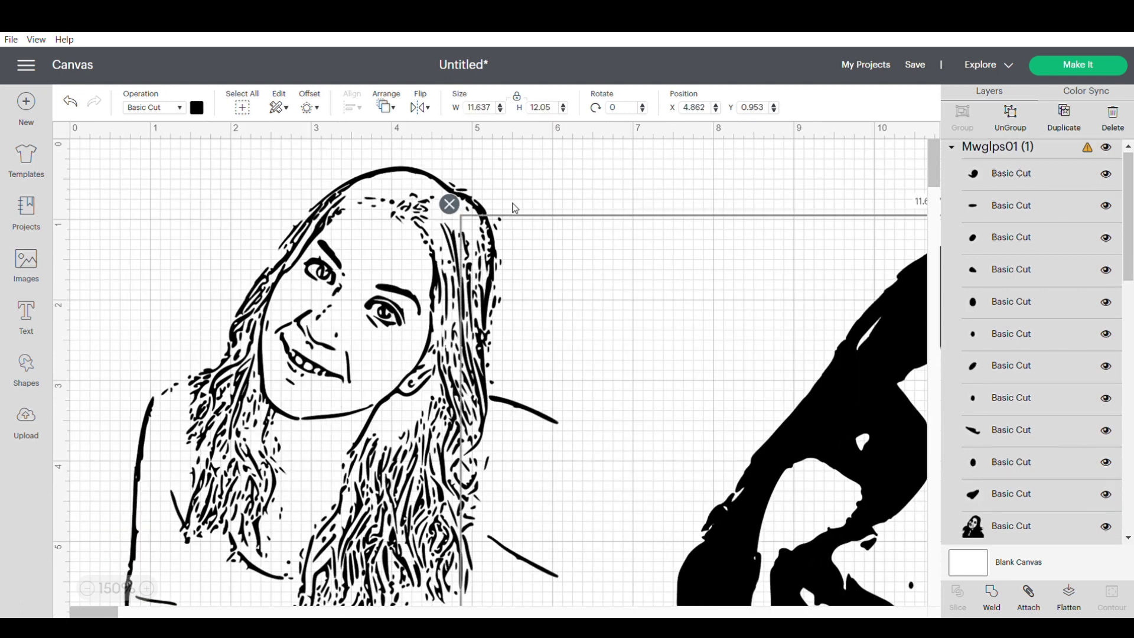
left_click(507, 205)
left_click(506, 223)
left_click(410, 249)
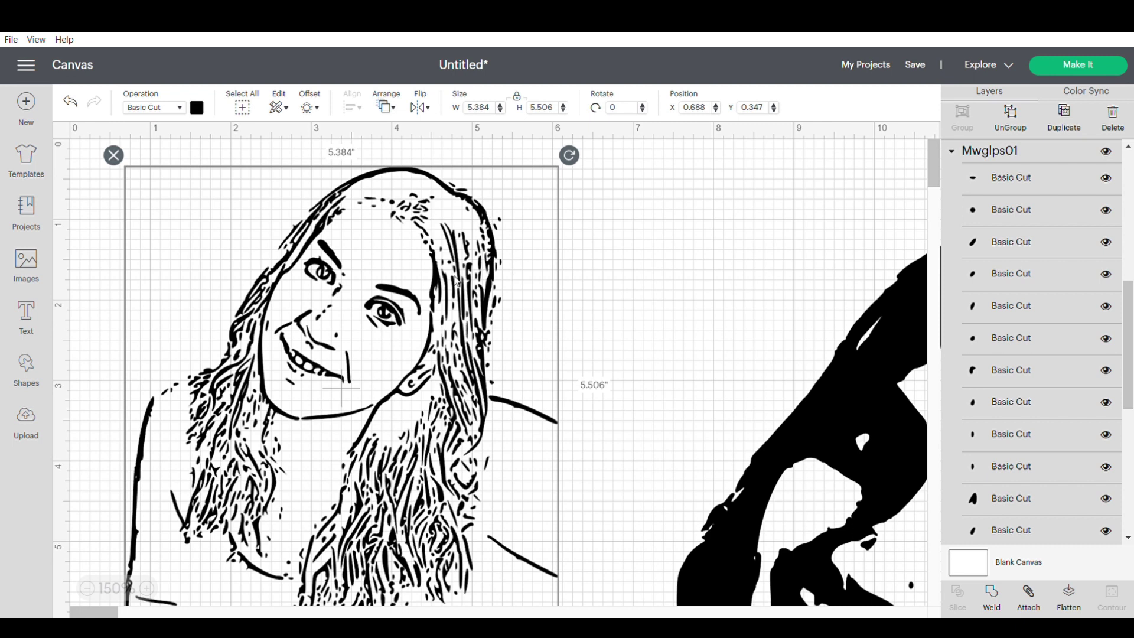
scroll(457, 282, "down", 3)
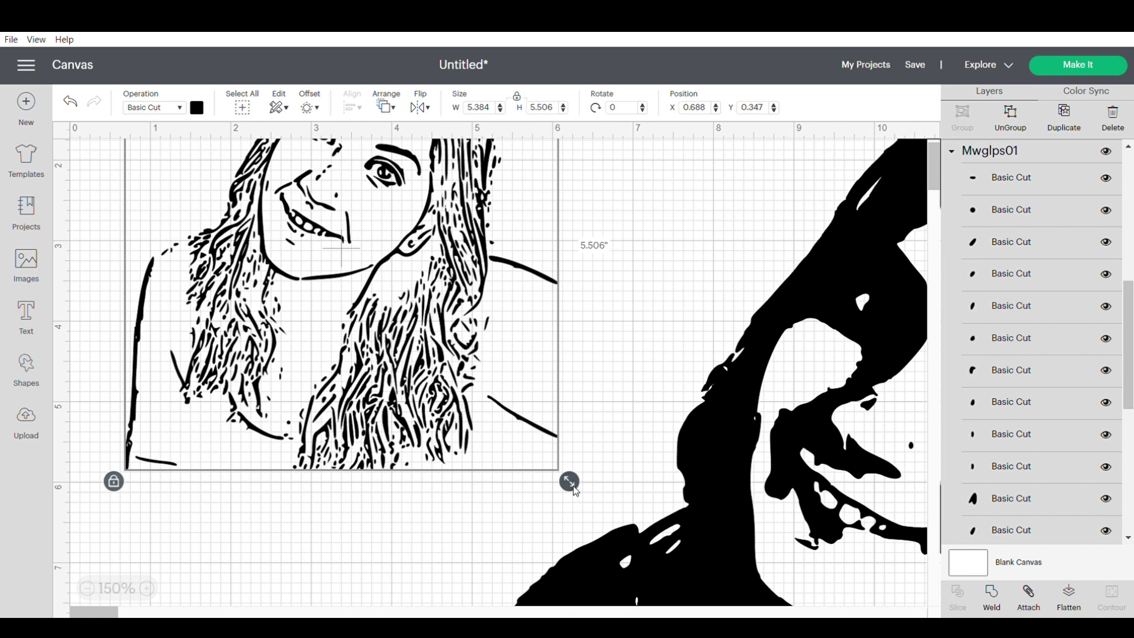
left_click_drag(576, 490, 409, 319)
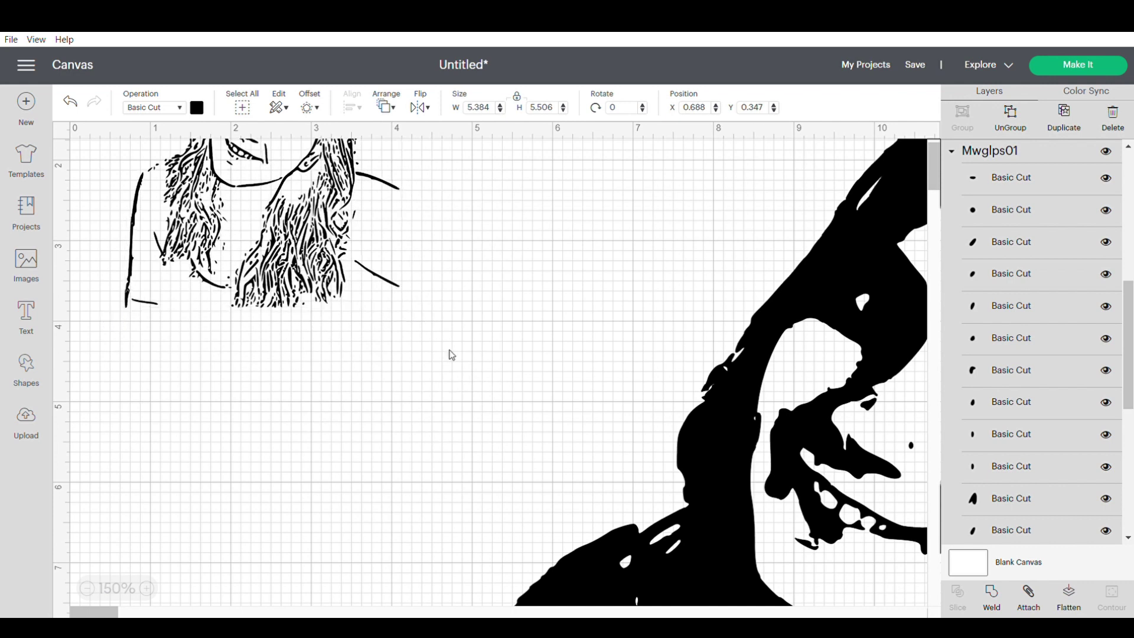
scroll(531, 371, "up", 3)
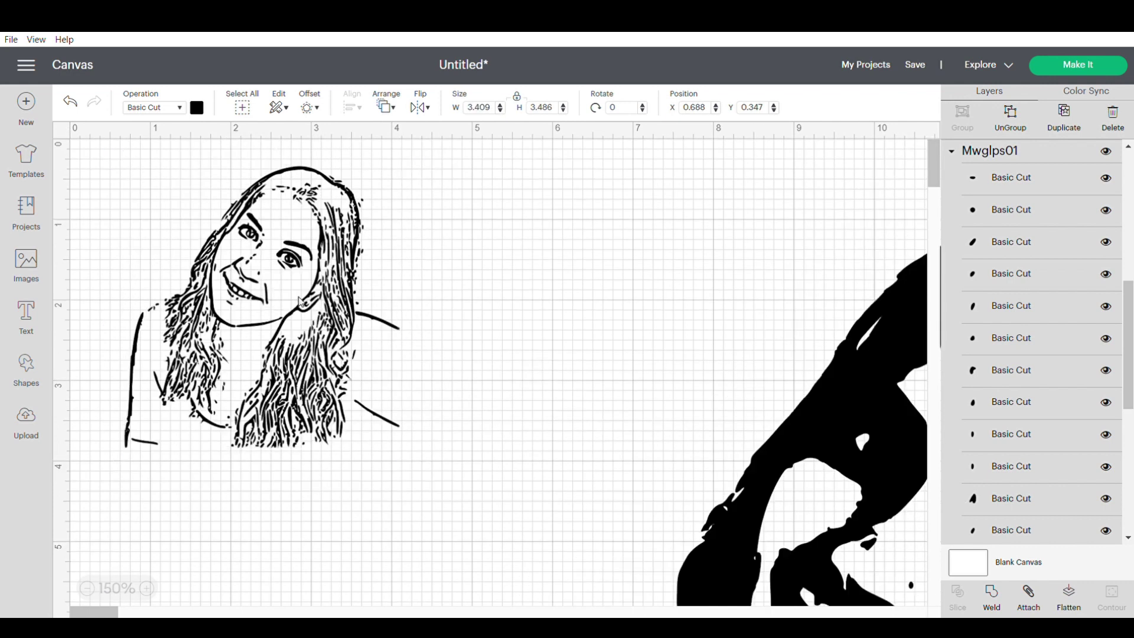
Scale the solid black portrait down proportionally to about 3.109 × 3.219 in
left_click(861, 407)
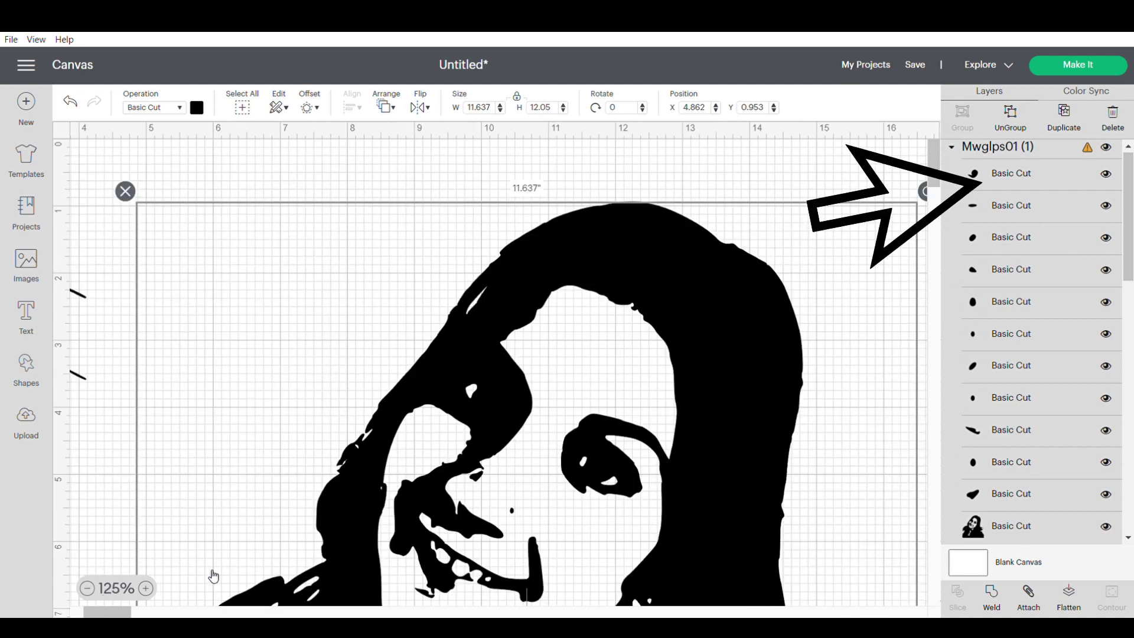
left_click(87, 588)
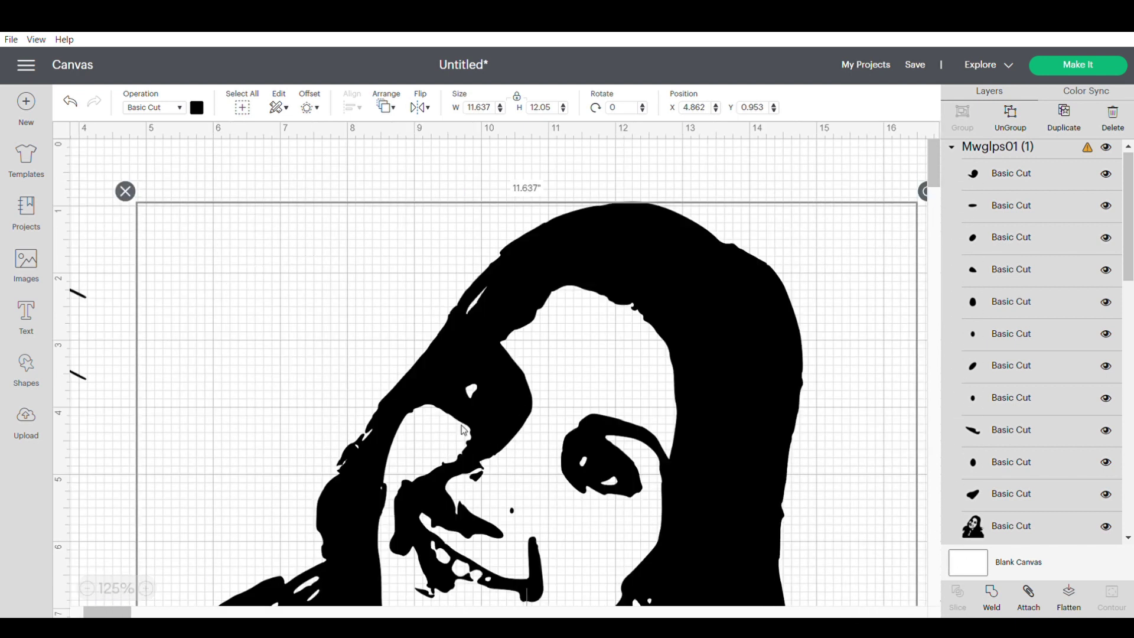
left_click(88, 588)
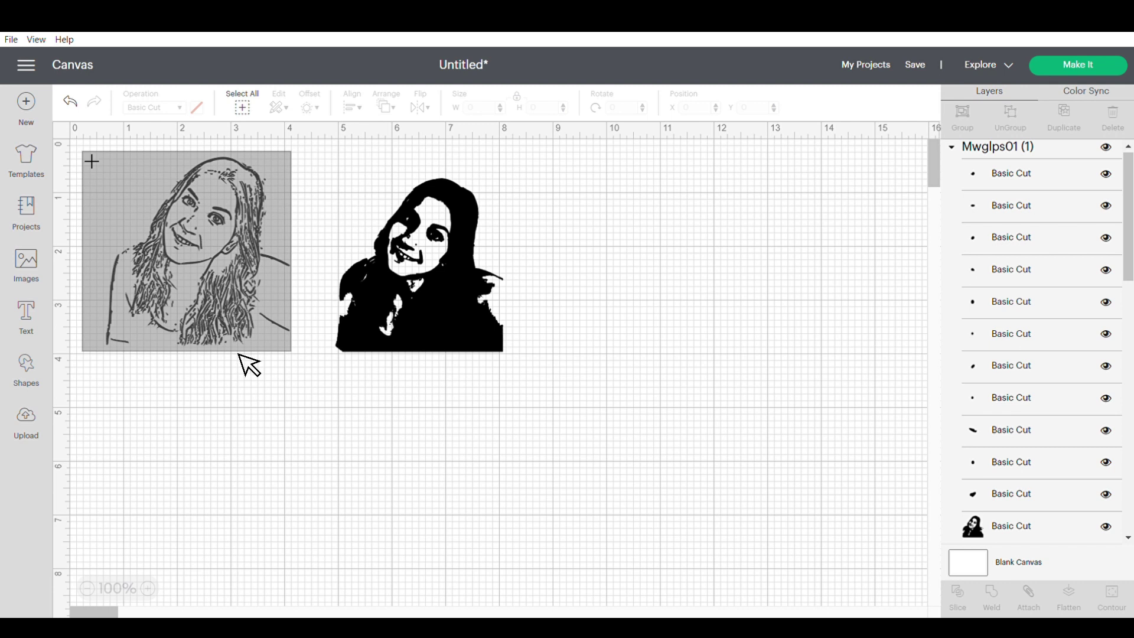
Examine the line-drawing portrait's individual cut layers to see which small piece each one represents
left_click(239, 331)
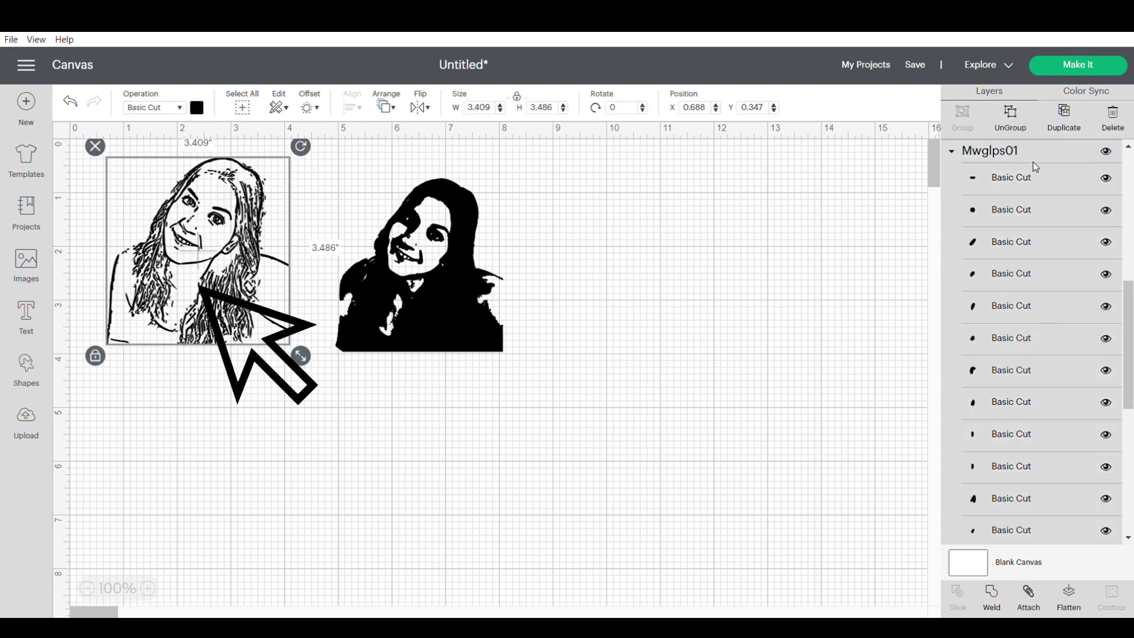
left_click(1034, 186)
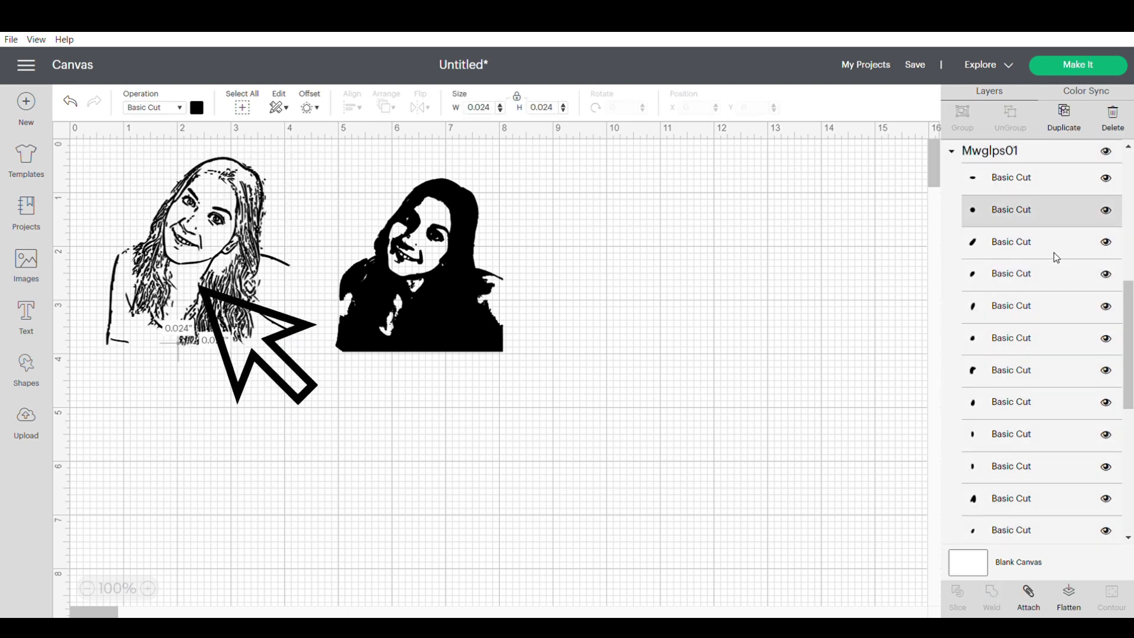
left_click(1050, 338)
left_click(1054, 446)
left_click(1058, 495)
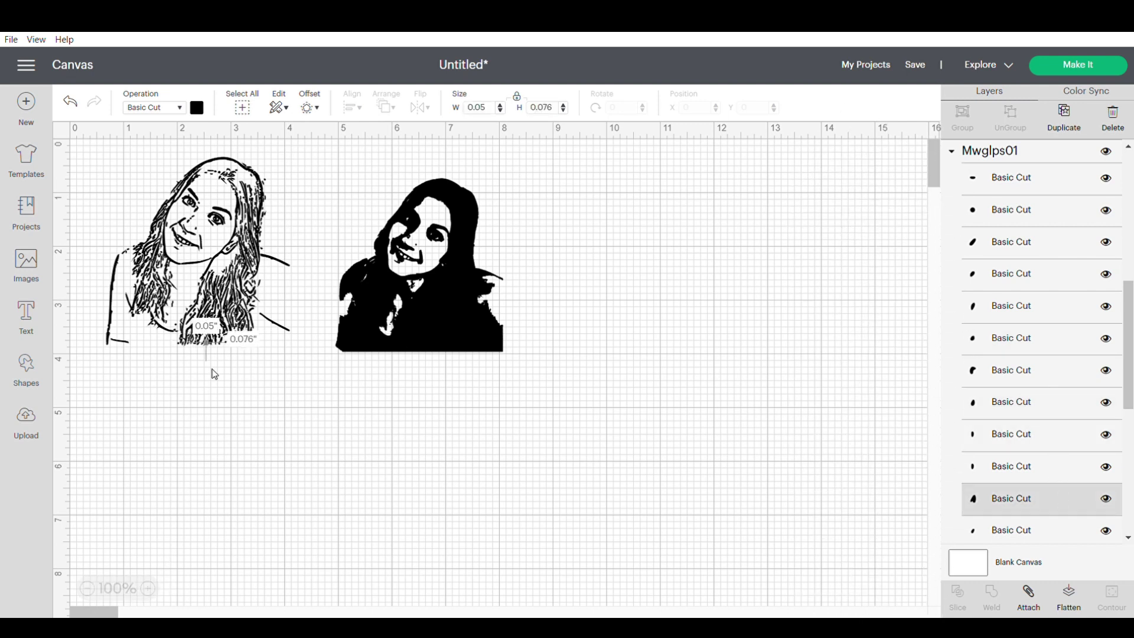
left_click(1041, 321)
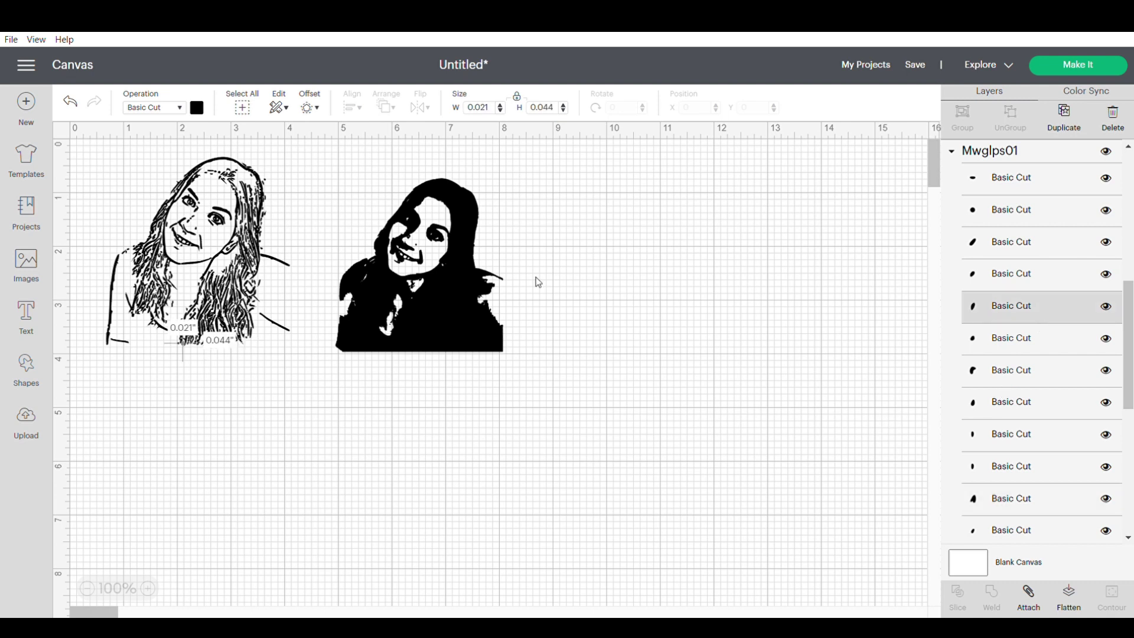
left_click(1004, 281)
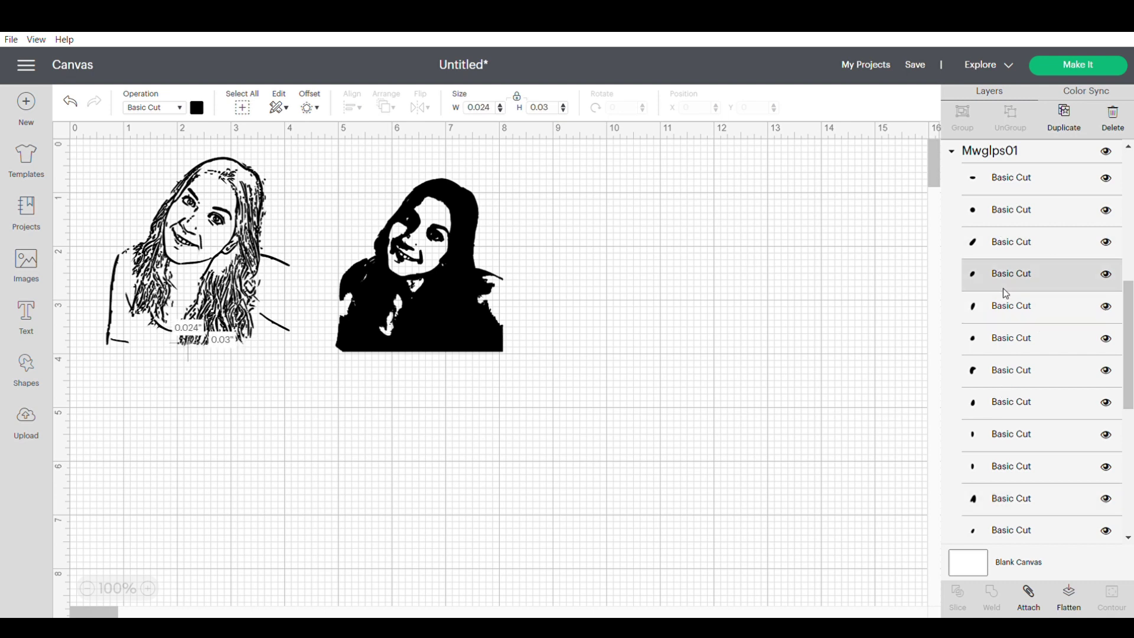
left_click(193, 279)
left_click(255, 474)
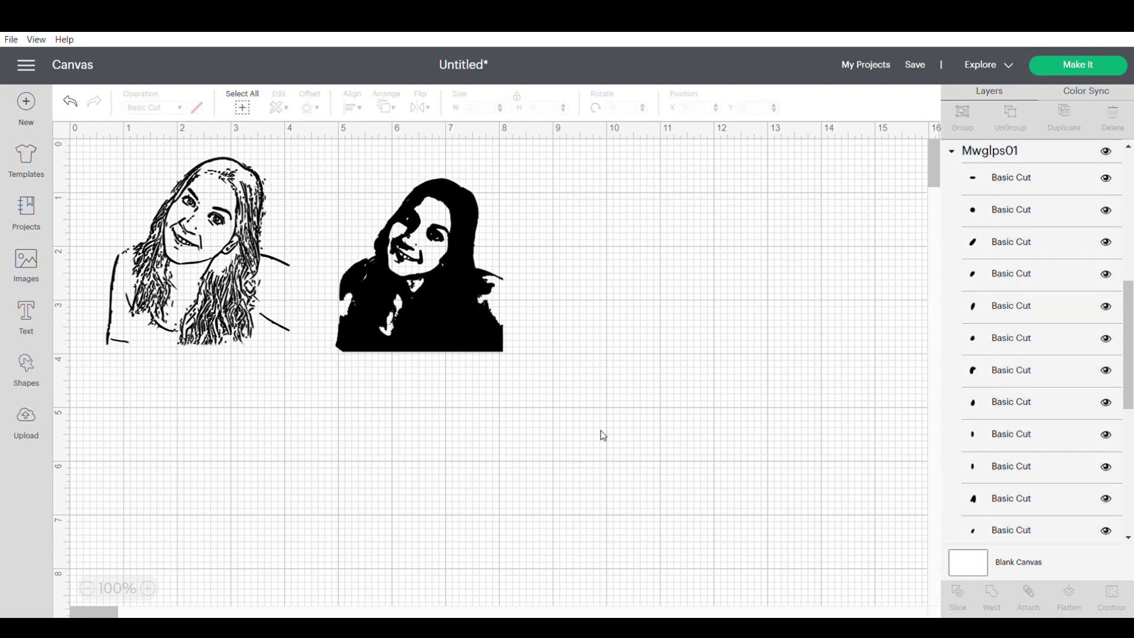
Nudge the line-drawing portrait slightly and move the solid black portrait to about X 5.223, Y 0.647
mouse_move(290, 357)
left_mouse_down()
mouse_move(235, 256)
mouse_move(87, 149)
mouse_move(108, 164)
left_mouse_up()
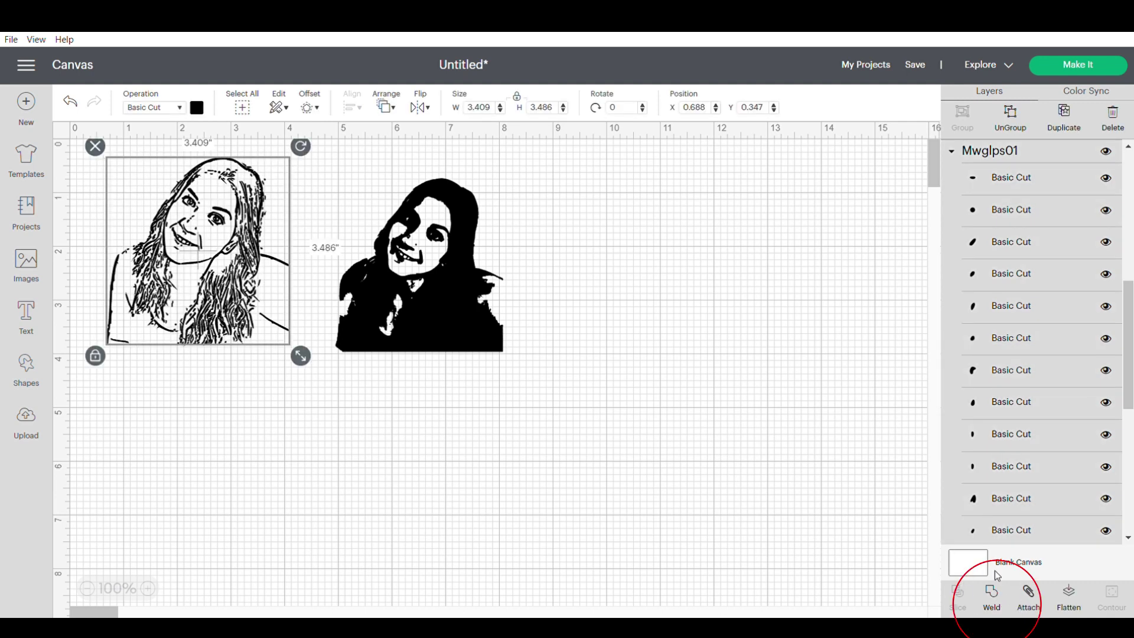
left_click(981, 552)
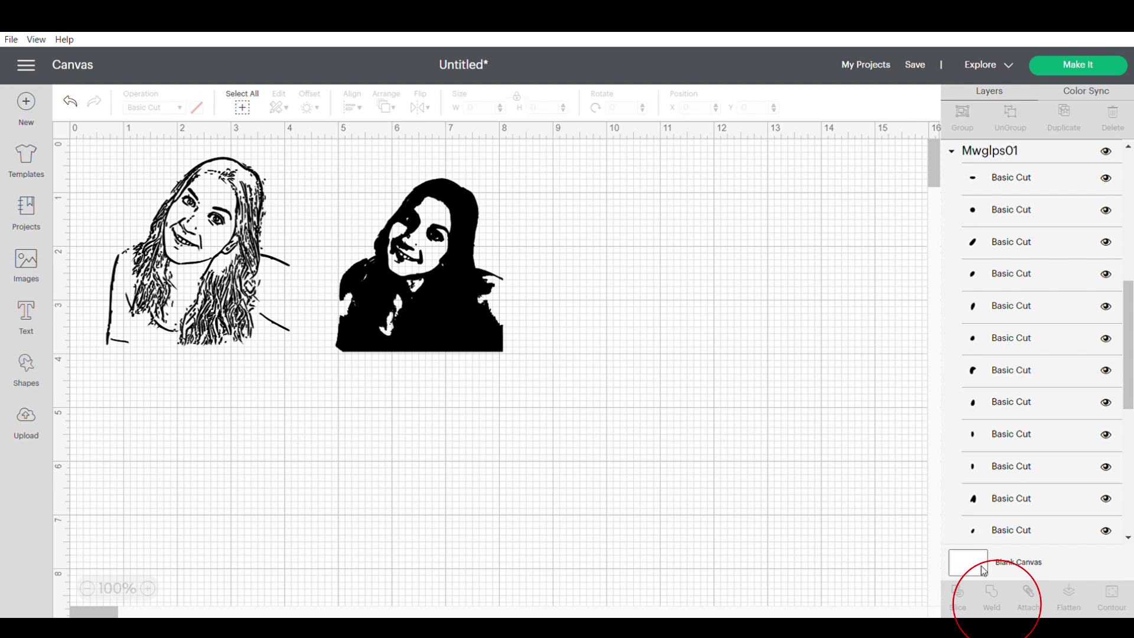
left_click(198, 251)
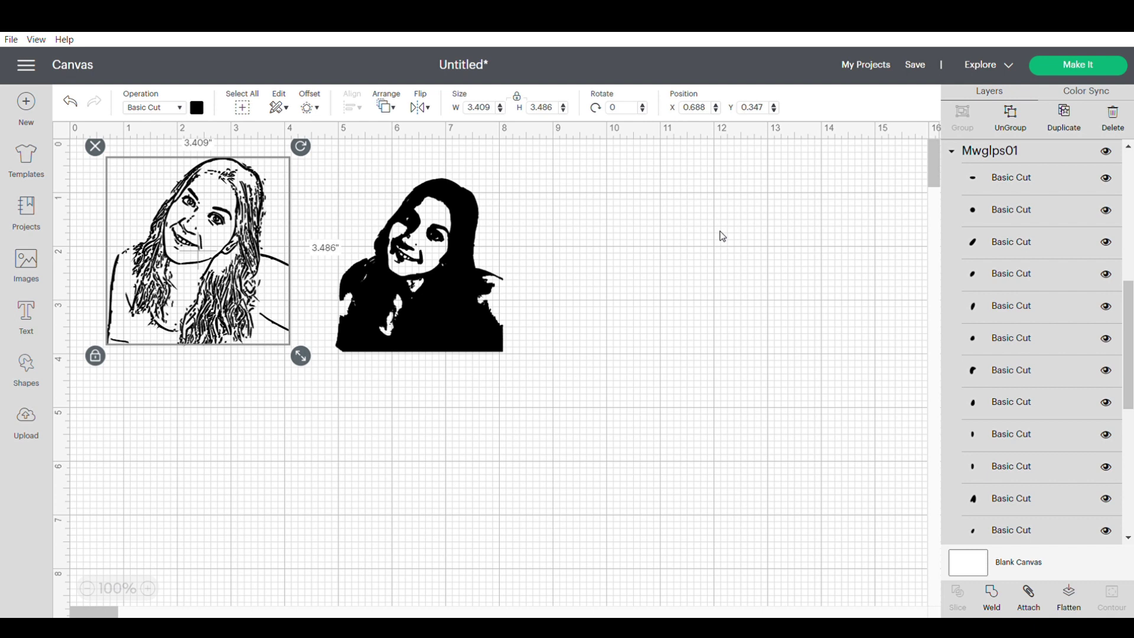
left_click_drag(218, 272, 227, 283)
left_click_drag(419, 301, 433, 263)
left_click(207, 266)
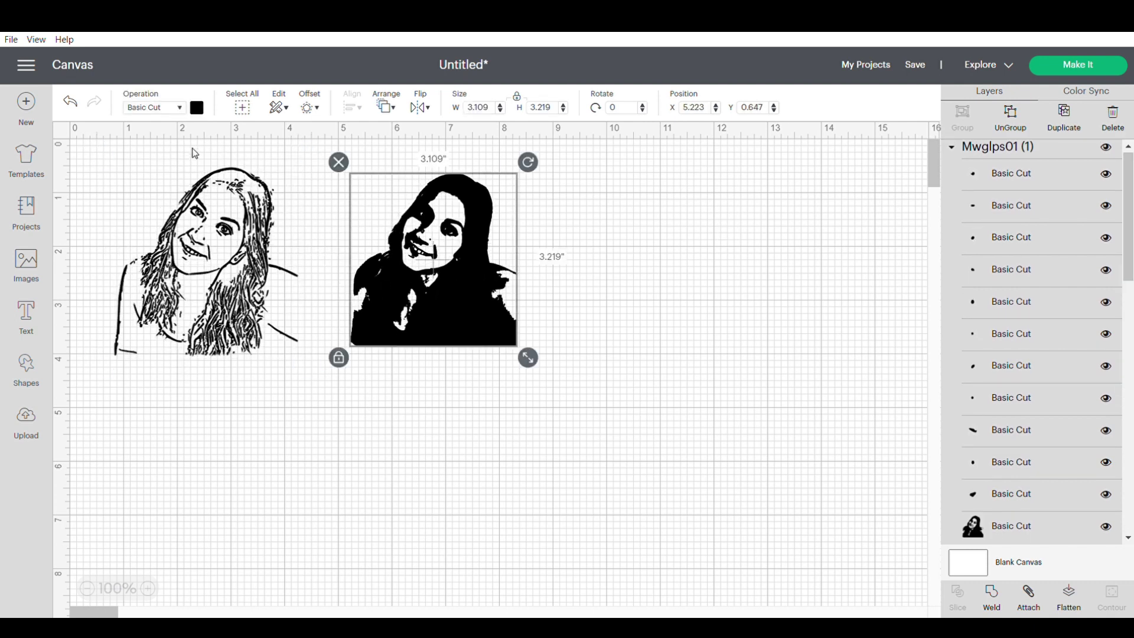
Recolor the solid black portrait dark grey
left_click(197, 108)
left_click(269, 235)
left_click(598, 254)
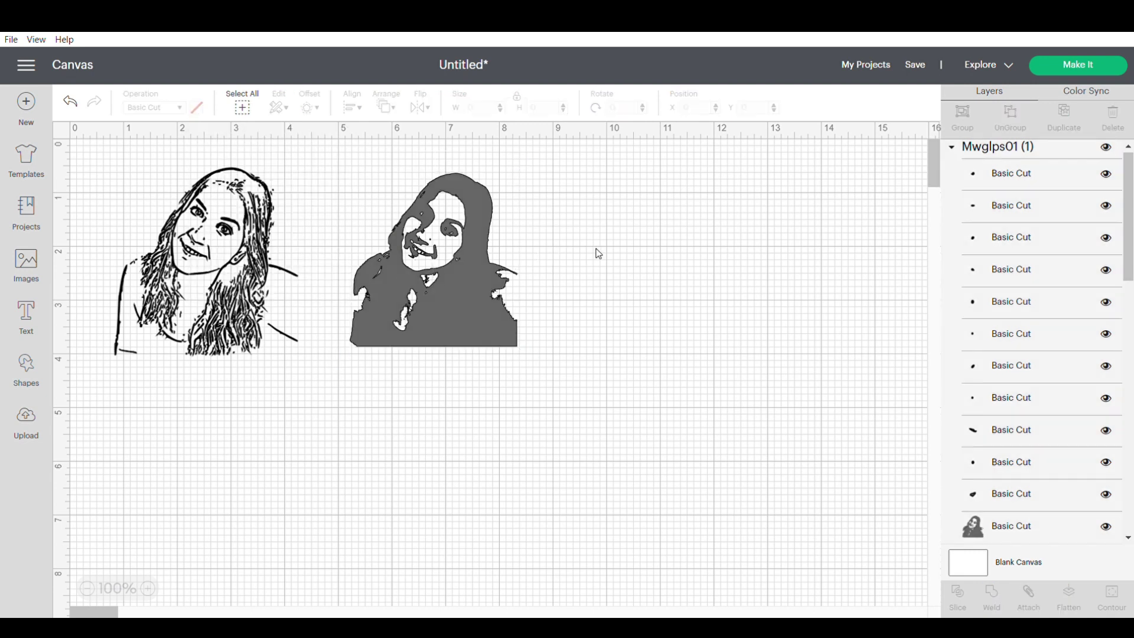
Weld each portrait's layers into a single shape, and place the grey portrait at about X 5.362, Y 0.606
left_click(476, 288)
left_click(767, 289)
left_click(260, 319)
left_click(416, 498)
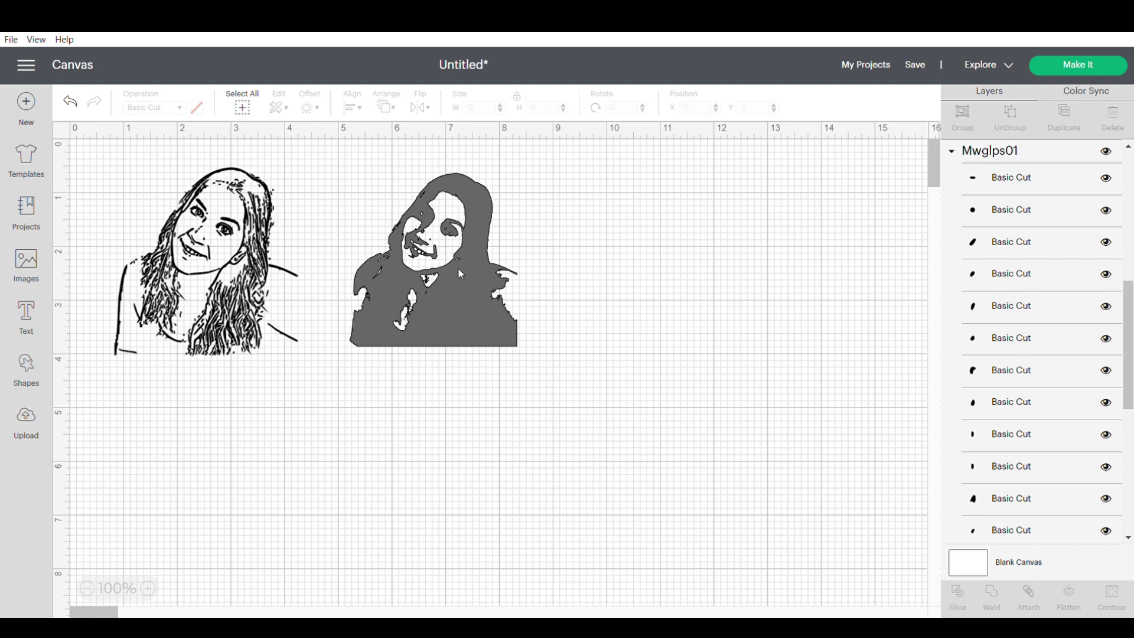
left_click_drag(459, 268, 476, 270)
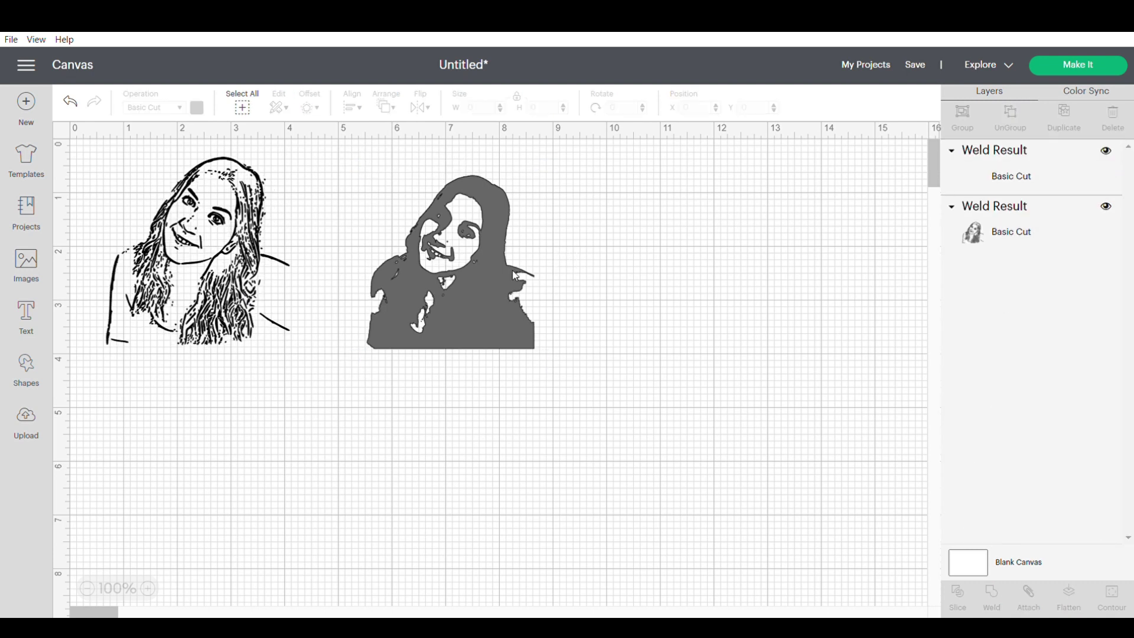
left_click_drag(491, 289, 478, 280)
left_click(587, 278)
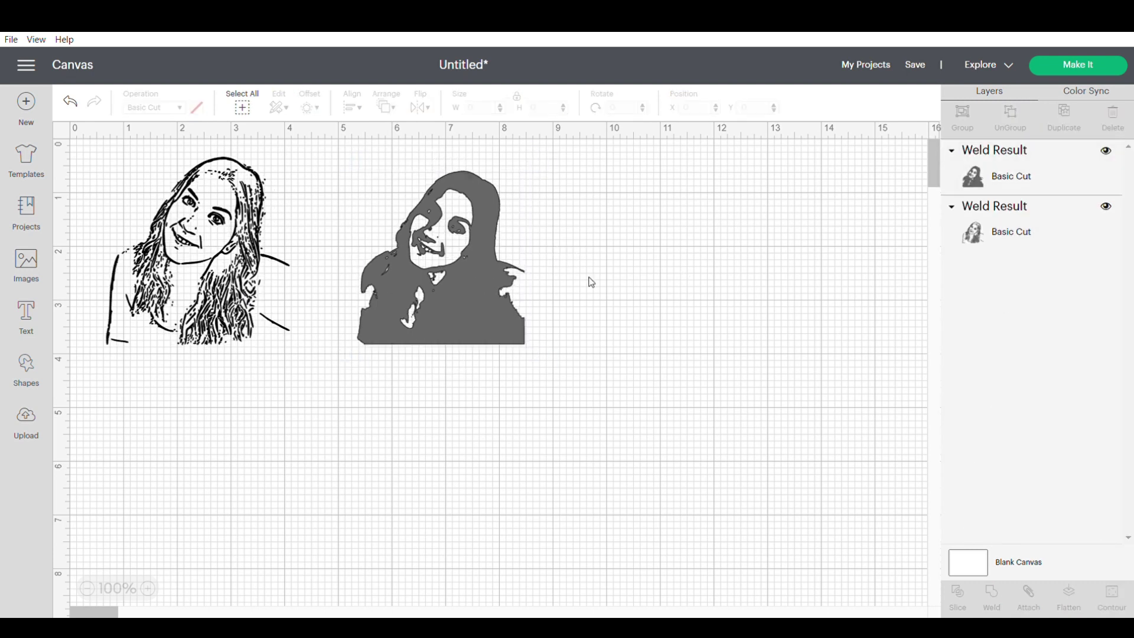
Select the two welded portraits and their layers in turn to check which layer belongs to which portrait
left_click(398, 284)
left_click(296, 253)
left_click(440, 284)
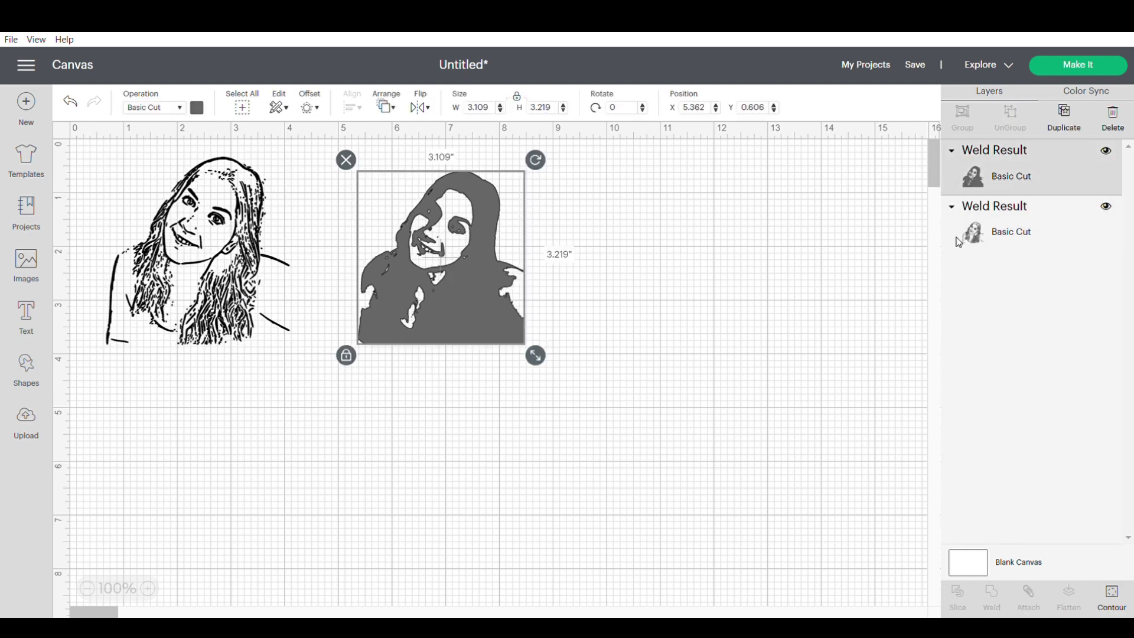
left_click(1003, 248)
left_click(1020, 175)
left_click(1026, 231)
left_click(1025, 175)
left_click(1026, 230)
left_click(1027, 178)
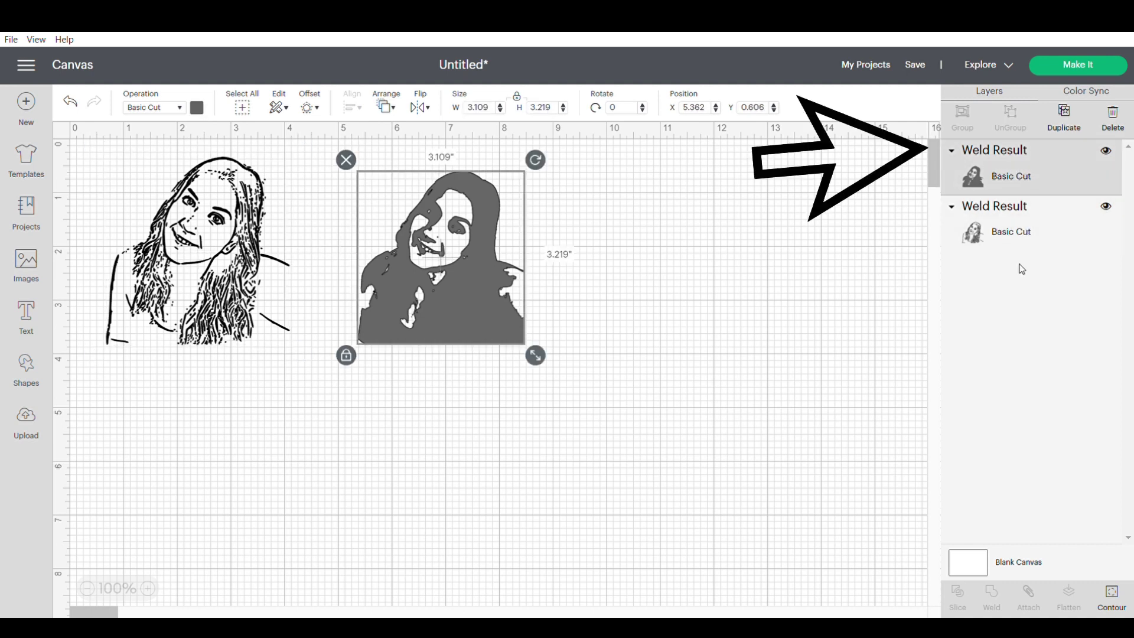
left_click(792, 425)
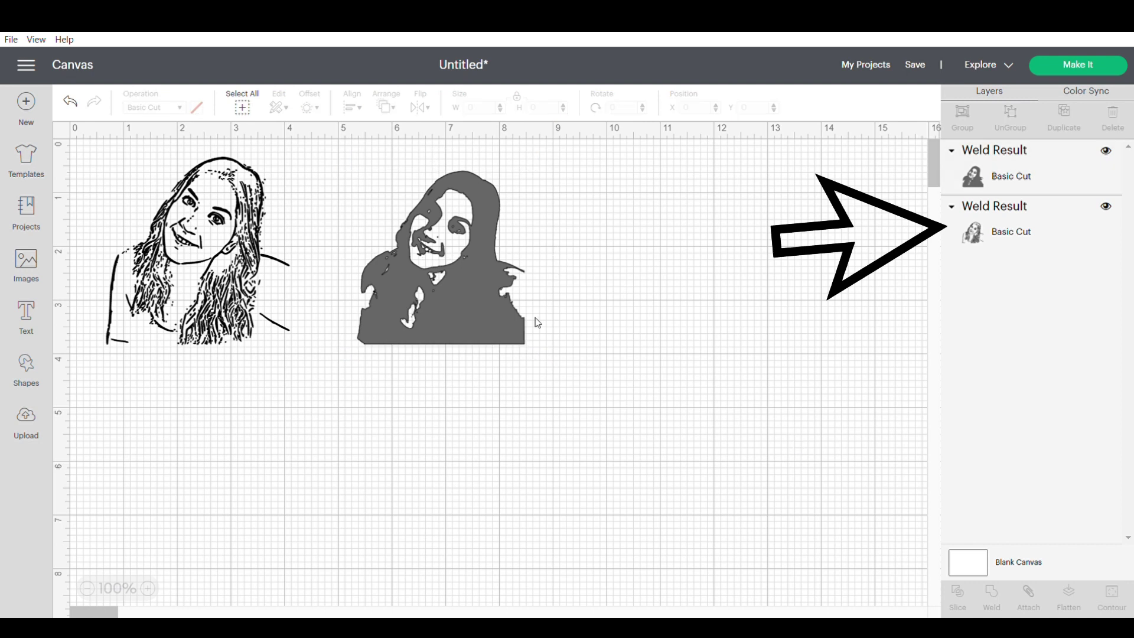
left_click(250, 298)
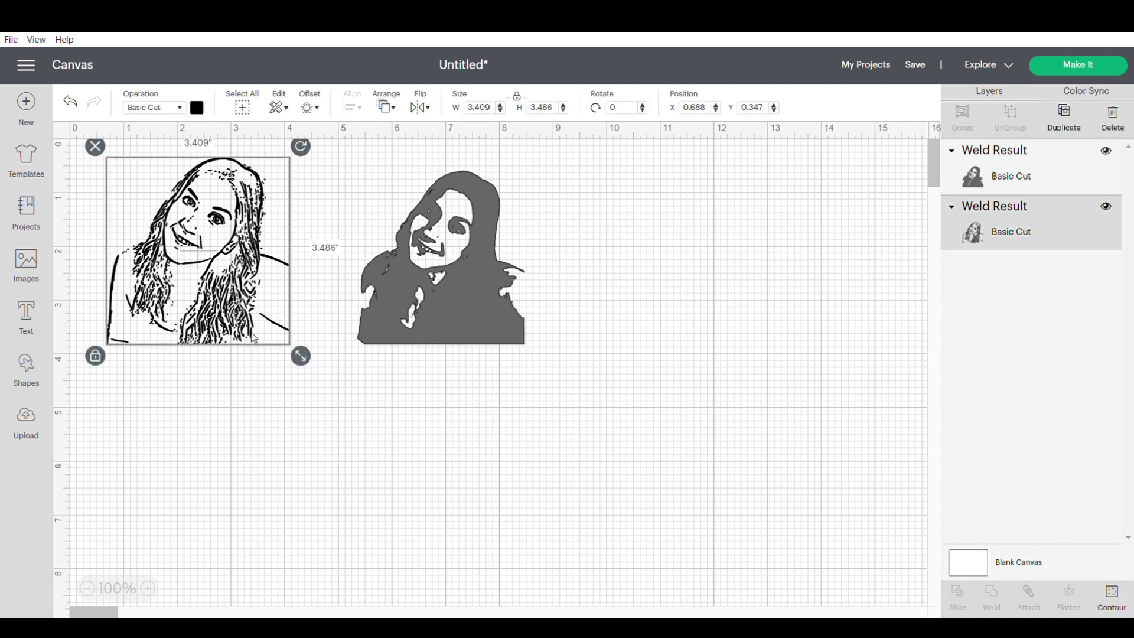
Select the line-drawing portrait and the grey portrait alternately on the canvas to compare the two welded results
left_click_drag(699, 354, 76, 248)
left_click(709, 242)
left_click(487, 284)
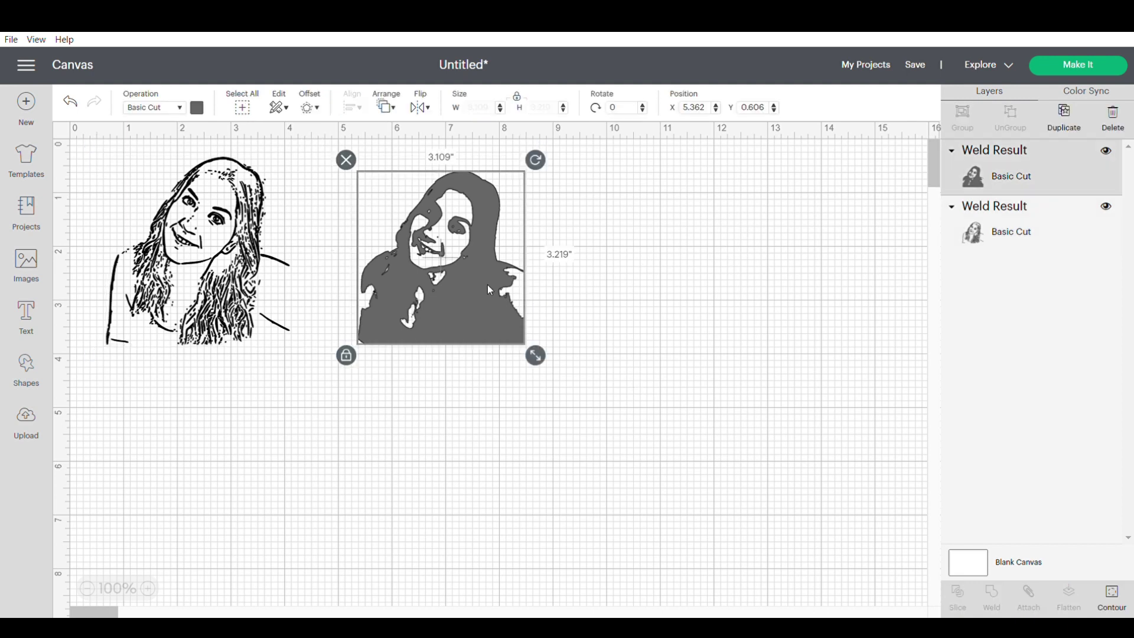
left_click(200, 290)
left_click(322, 426)
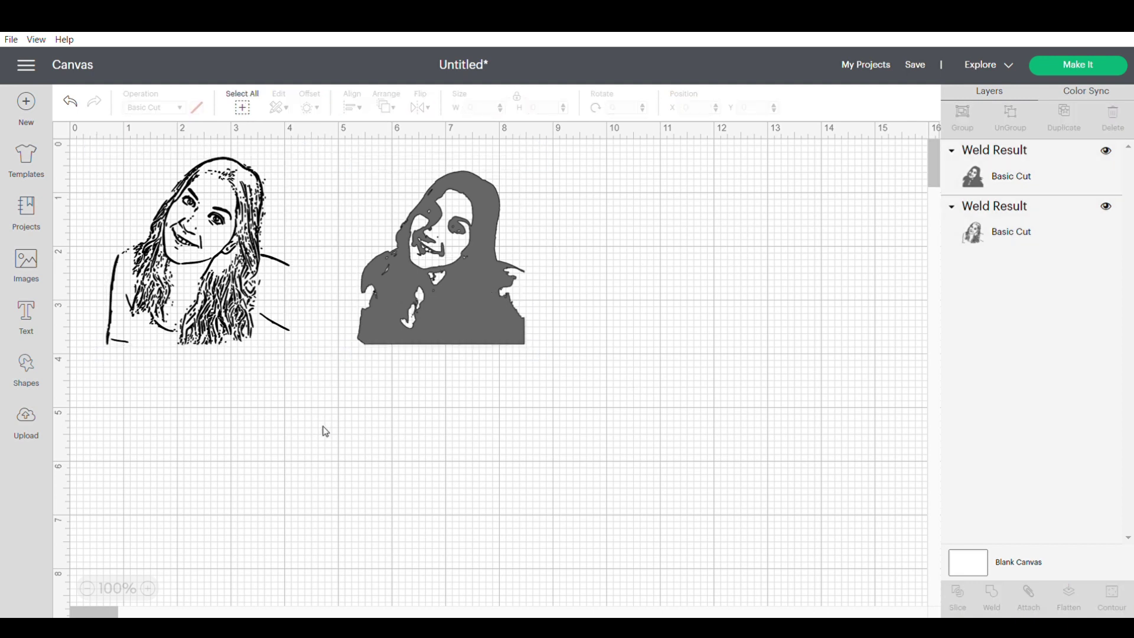
left_click(435, 291)
left_click(200, 290)
left_click(331, 295)
left_click(201, 291)
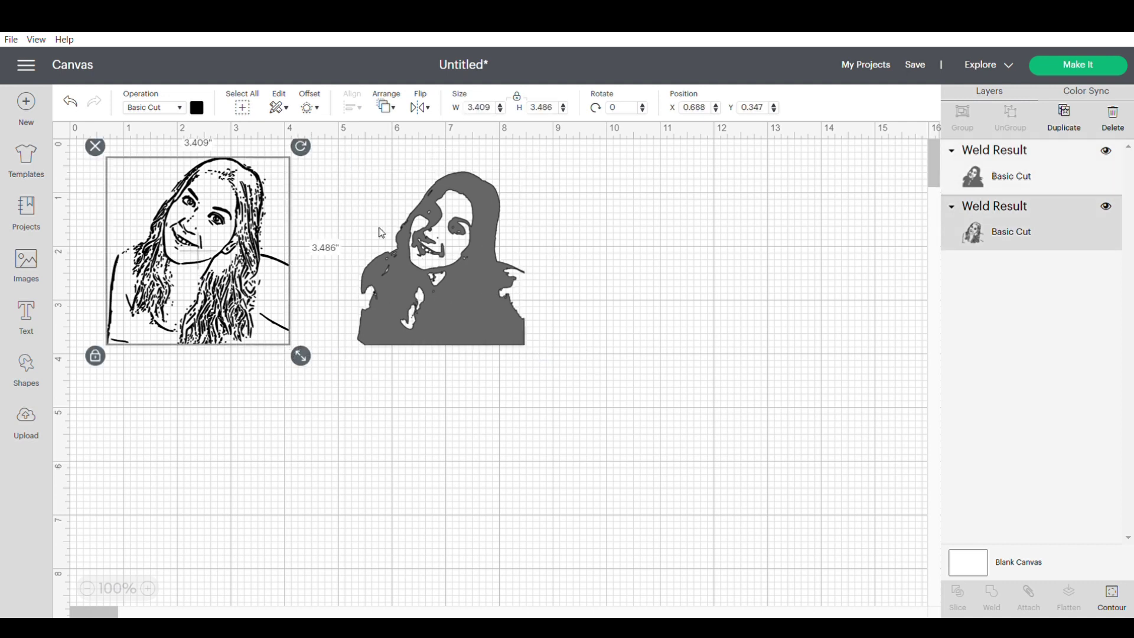
Preview the mat layout of the two small welded portraits and return to the canvas
left_click(252, 463)
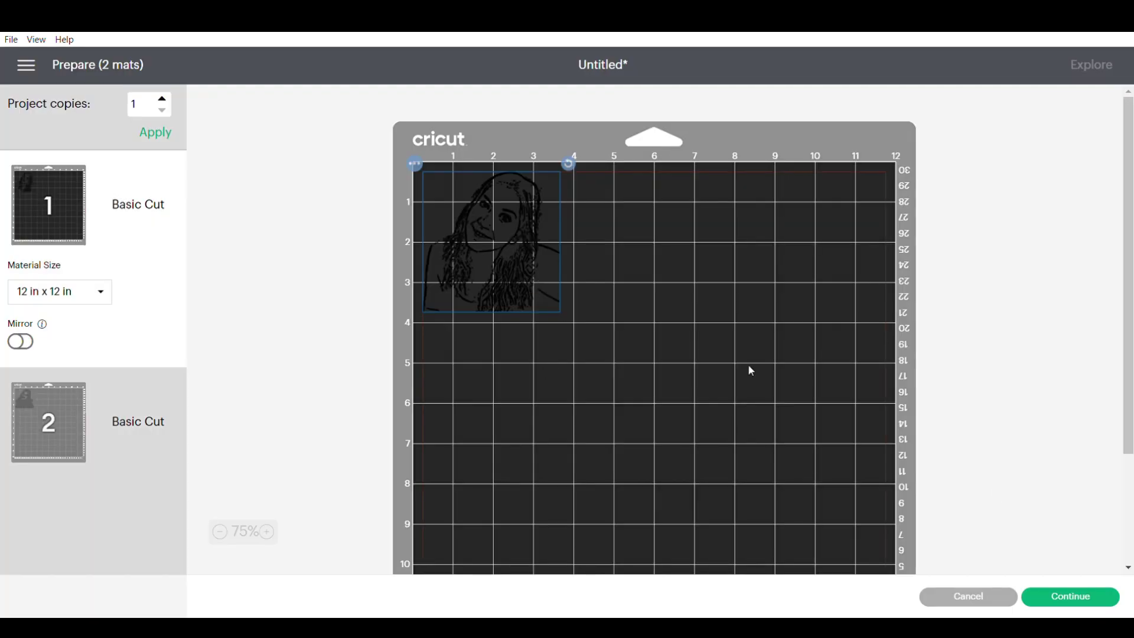
left_click(971, 598)
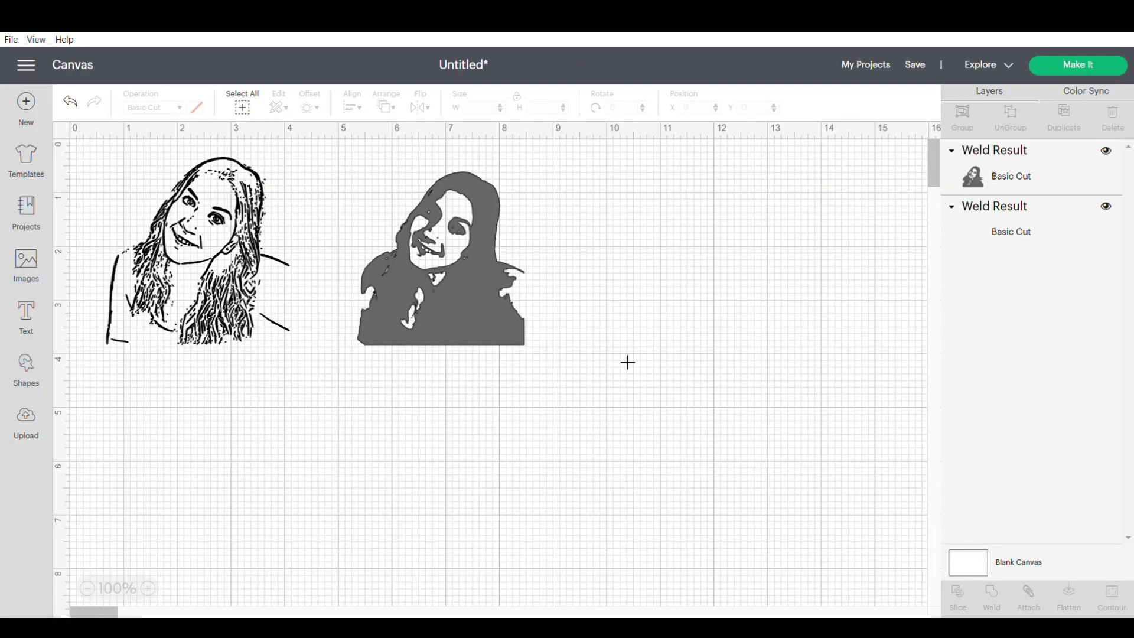
Select both welded portraits and enlarge them together until the line drawing measures about 6.9 by 7.1 inches
left_click_drag(627, 362, 315, 250)
left_click_drag(529, 354, 794, 554)
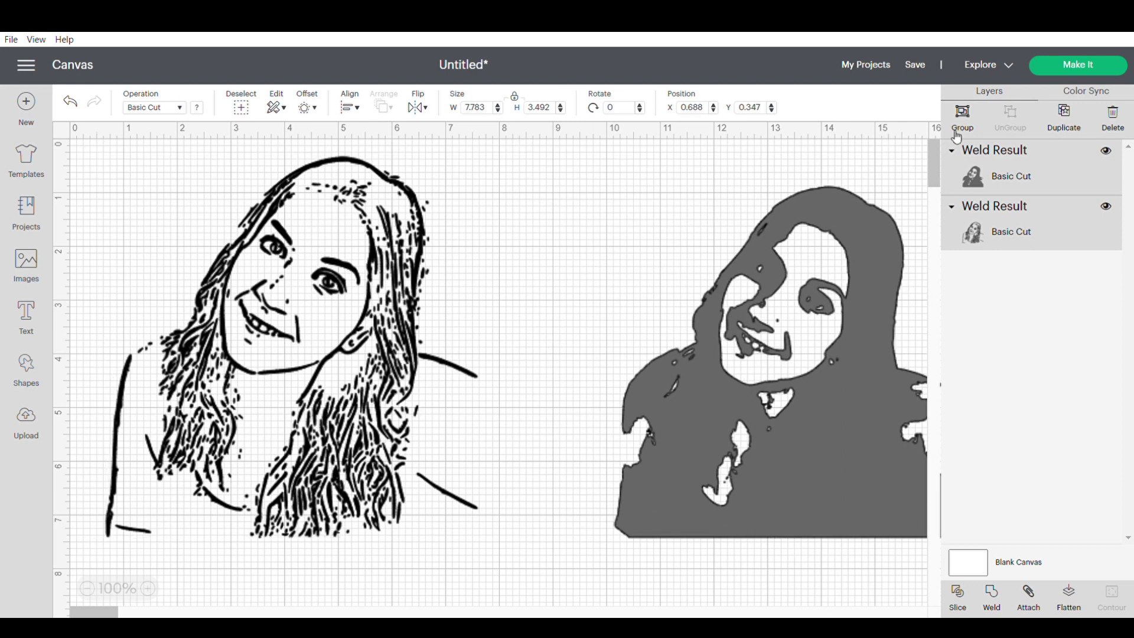
Preview the enlarged line drawing and grey portrait on their 12 in x 12 in mats, and return to the canvas
left_click(1075, 65)
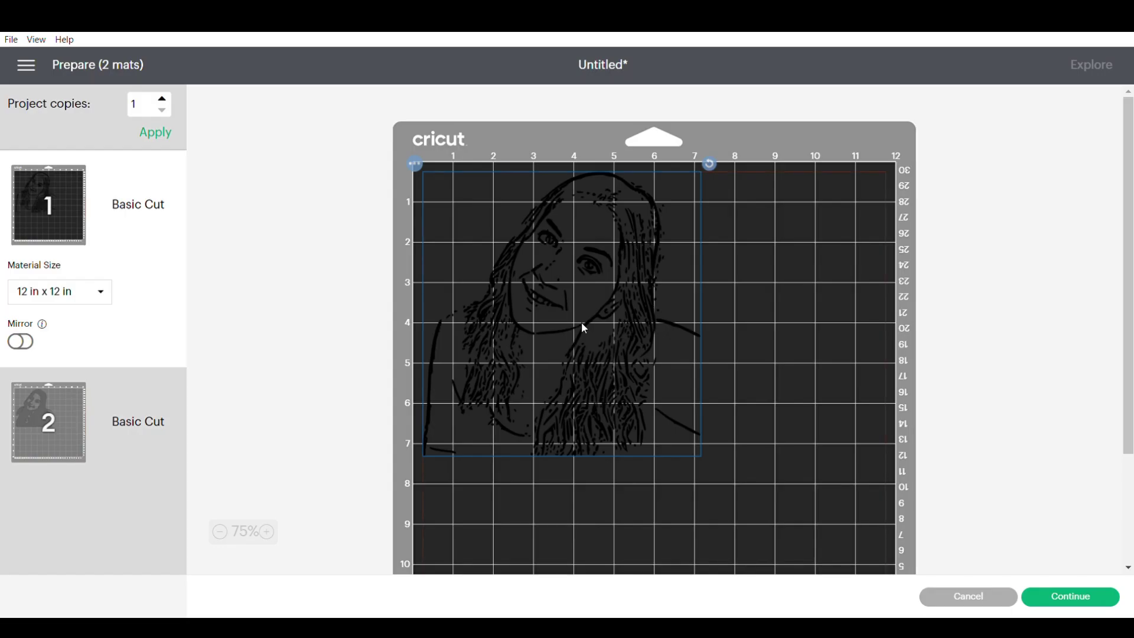
left_click_drag(647, 299, 584, 329)
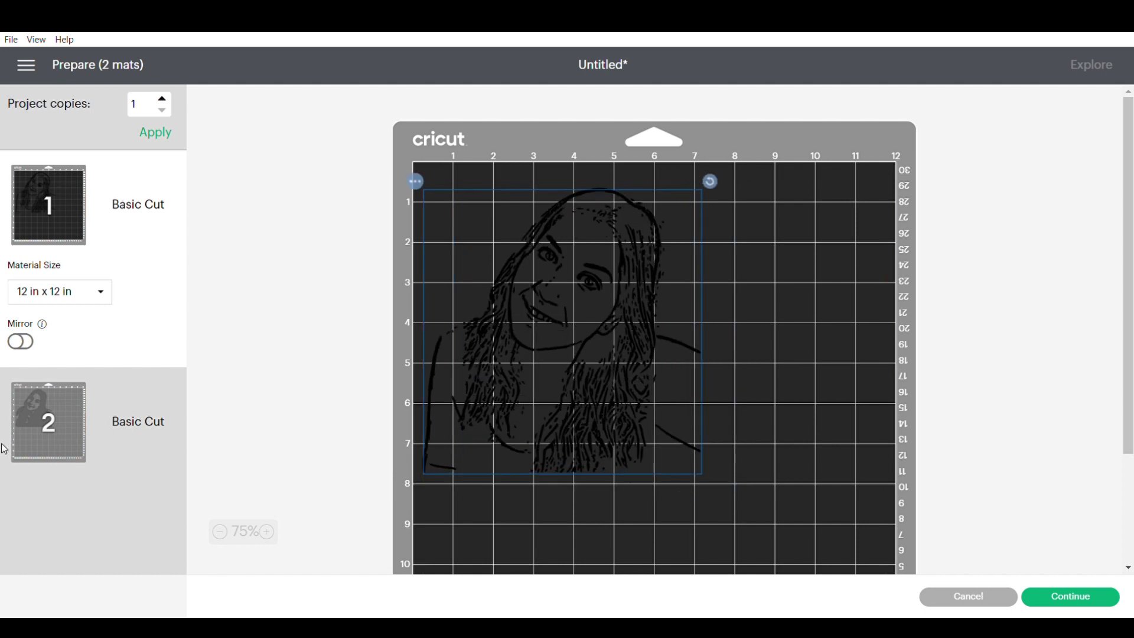
left_click(95, 443)
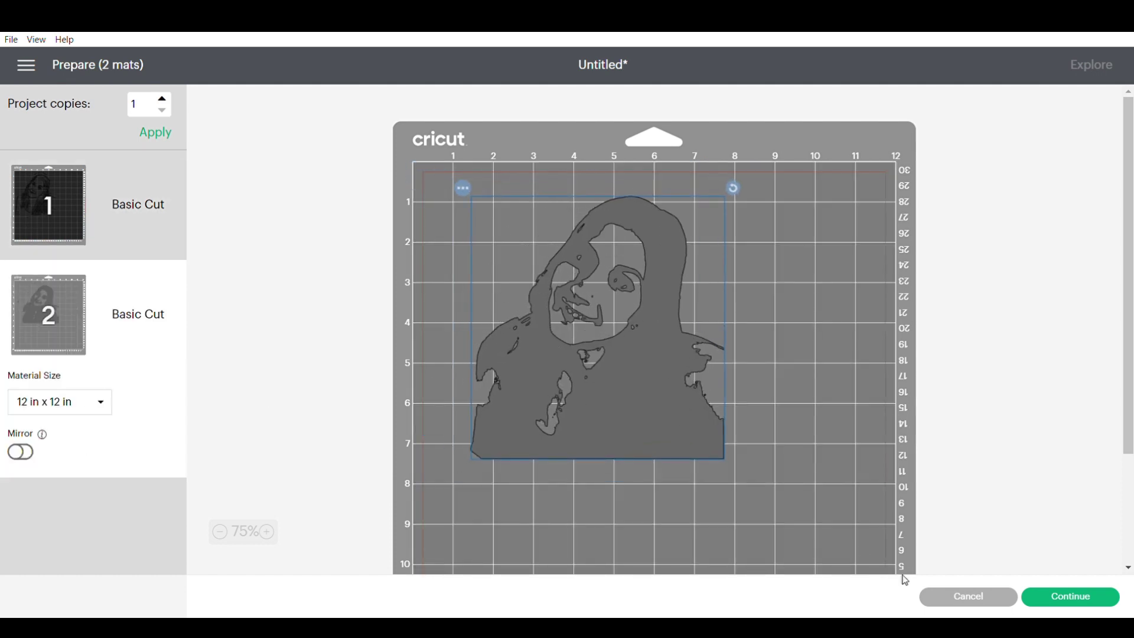
left_click(980, 596)
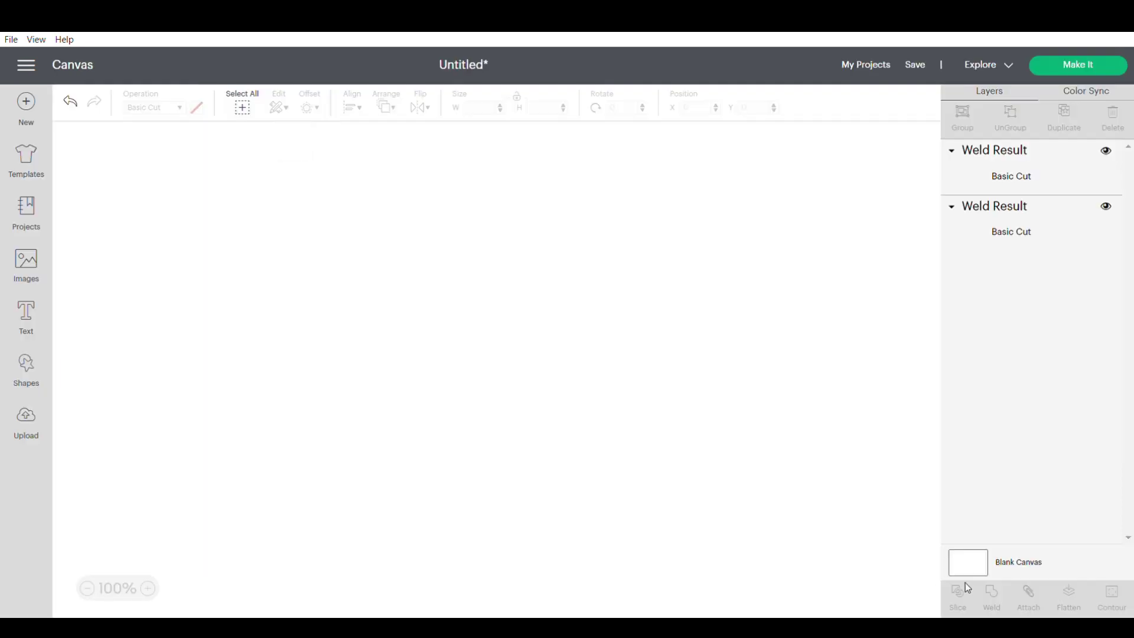
Nudge the line-drawing portrait to about X 0.73, Y 0.278 and enlarge it on its own
left_click(431, 498)
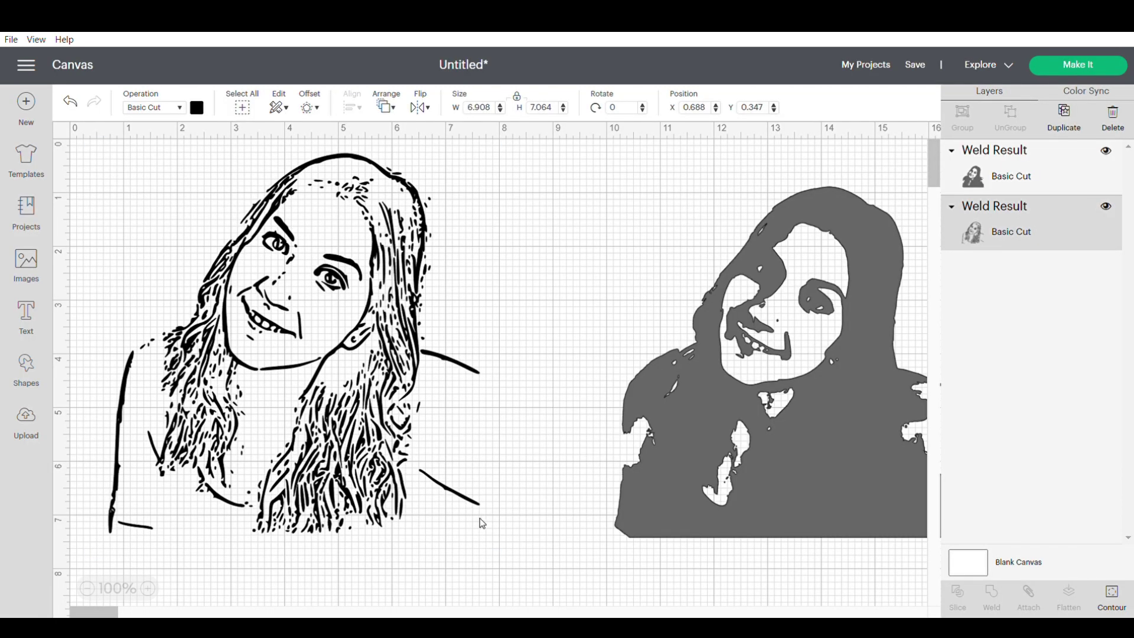
left_click_drag(490, 543, 592, 538)
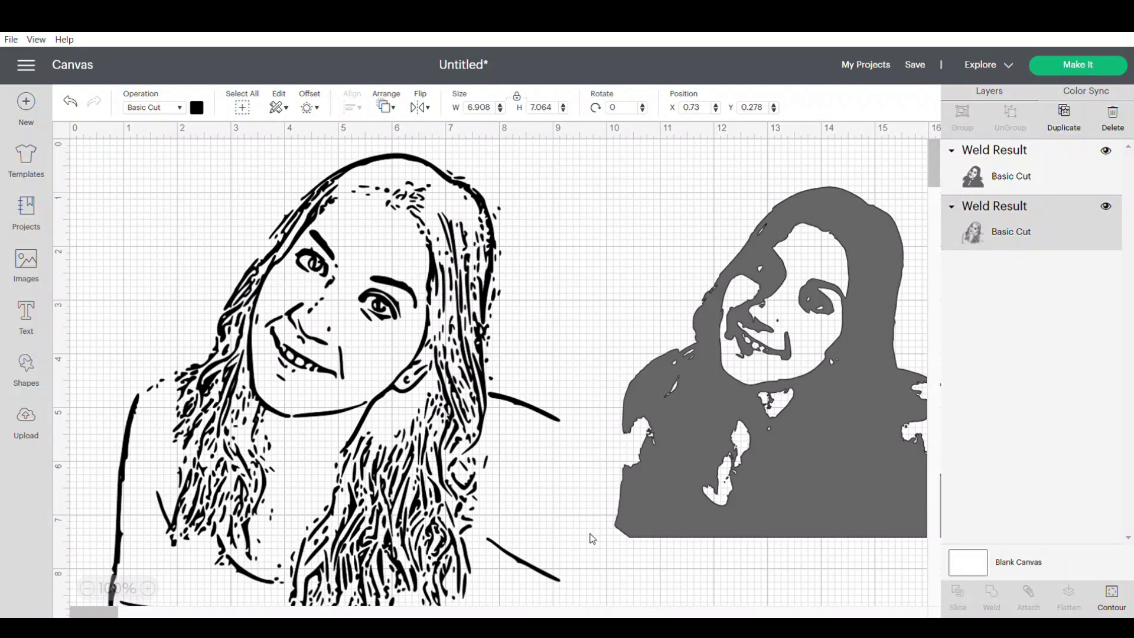
left_click(514, 288)
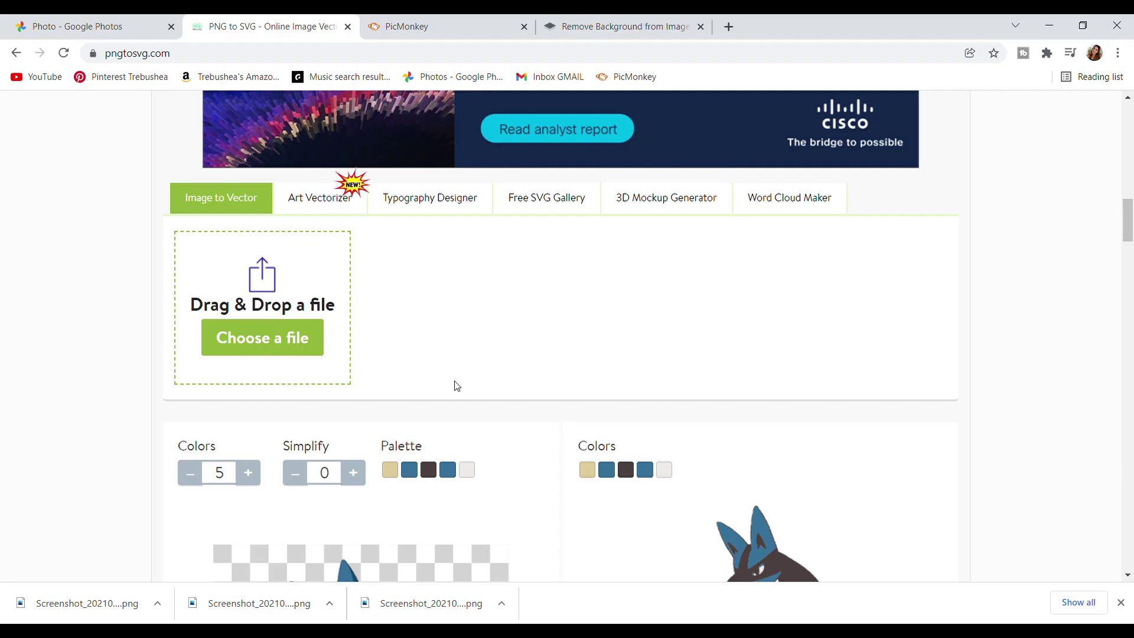
In the browser at pngtosvg.com, load the background-free portrait and generate a vector with 5 colors and Simplify 0
scroll(450, 384, "up", 1)
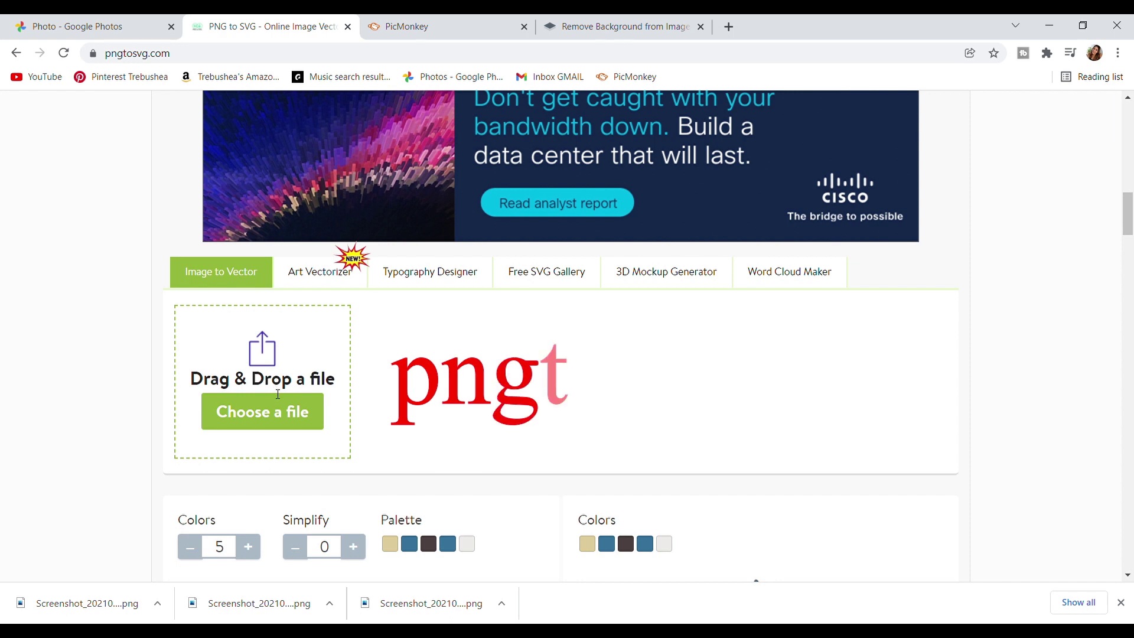
left_click(266, 413)
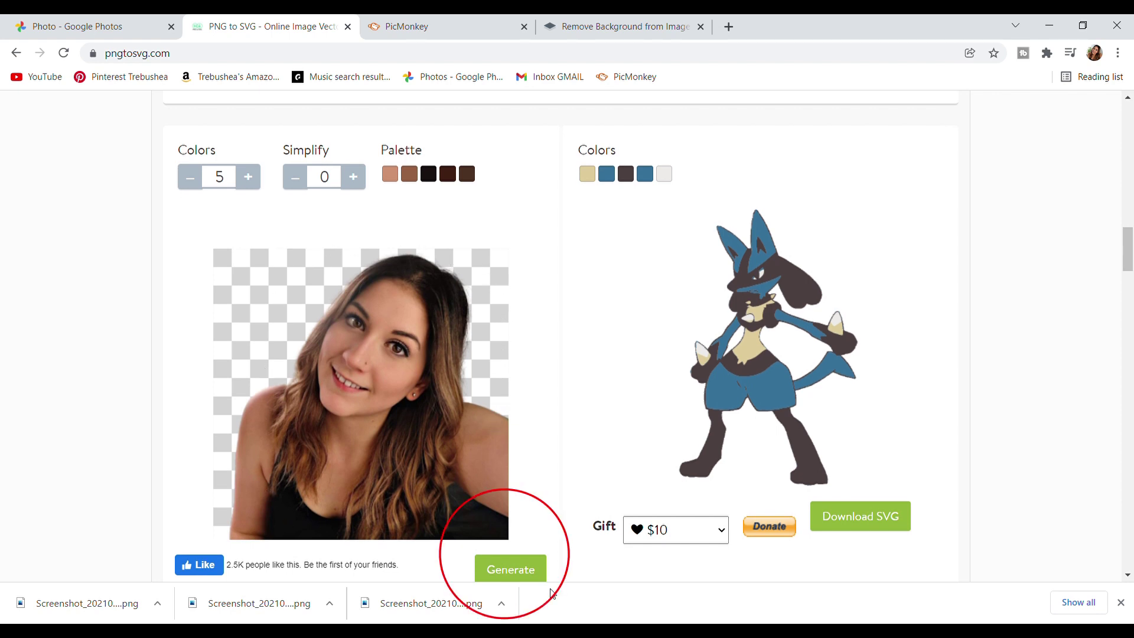
left_click(522, 574)
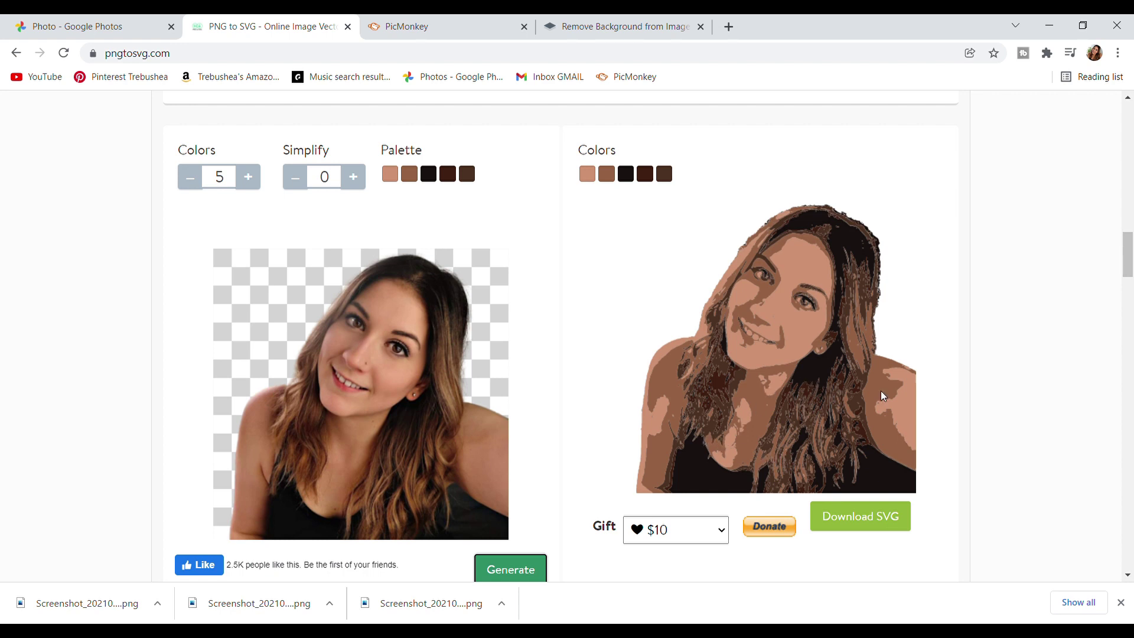
Examine the generated color vector, its download options and the separate single-color layers for Cricut and Silhouette cutting machines
scroll(888, 412, "up", 3)
scroll(889, 413, "down", 4)
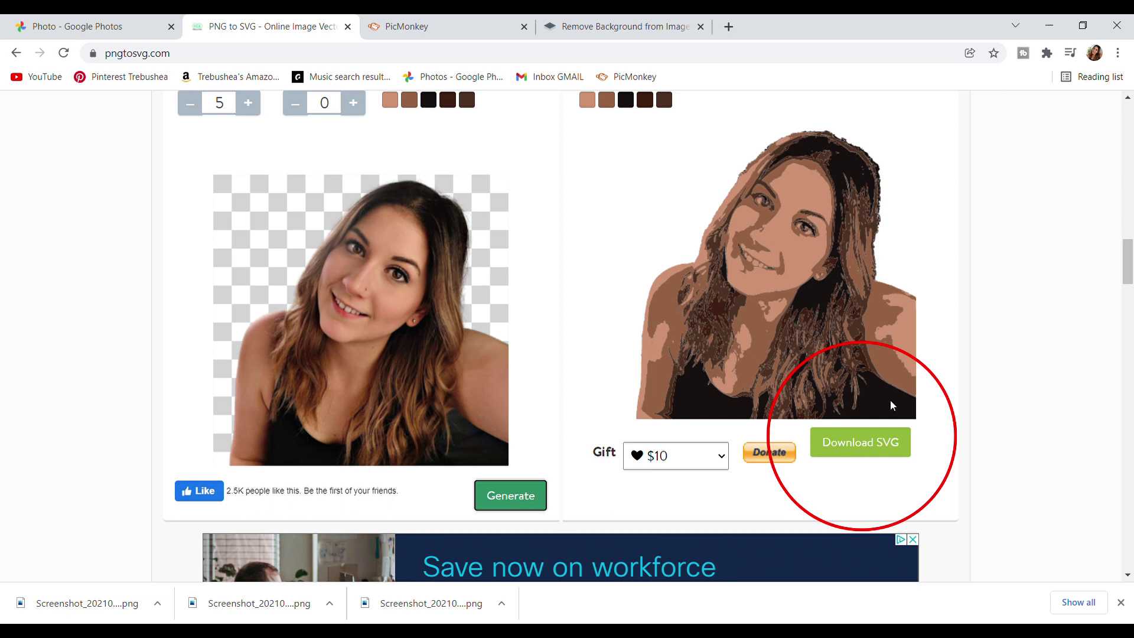
scroll(878, 398, "up", 1)
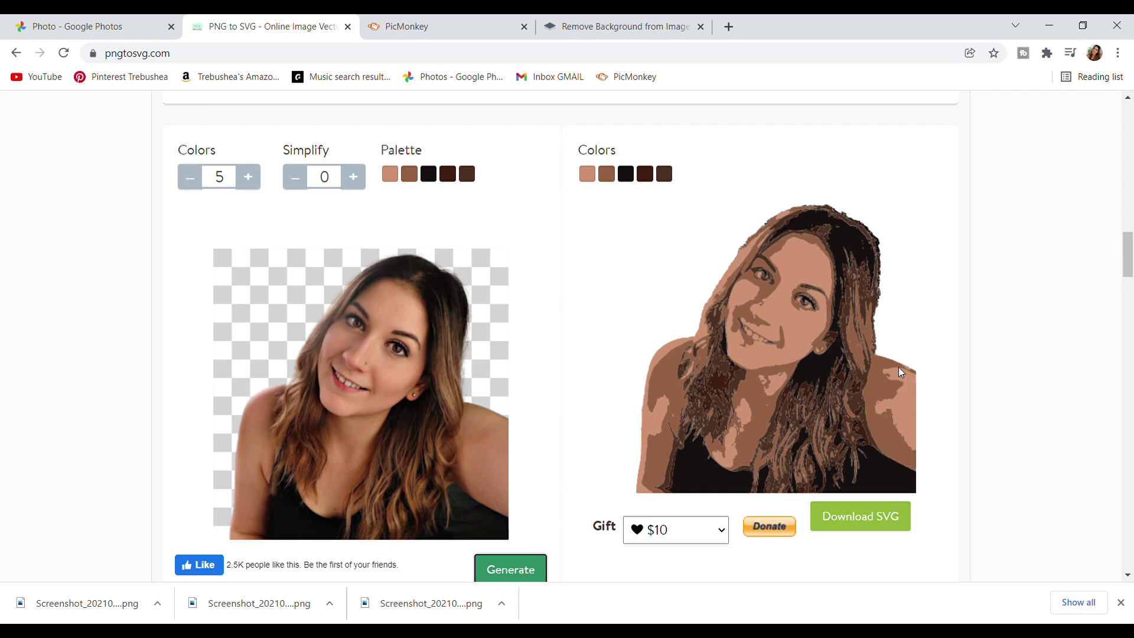
scroll(906, 217, "down", 13)
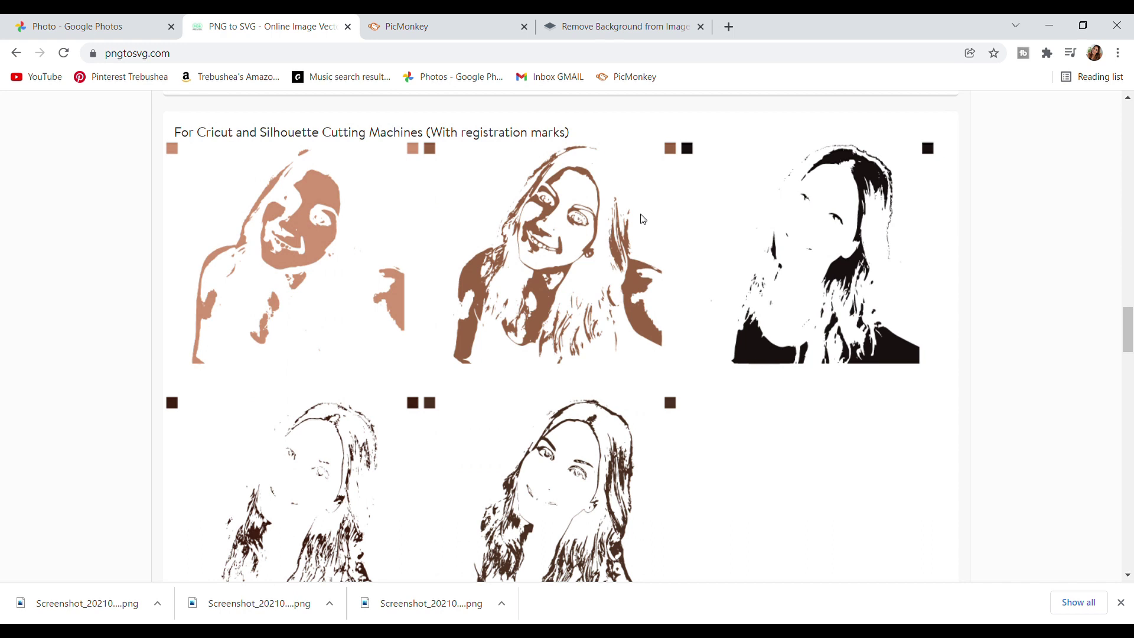
scroll(783, 247, "down", 1)
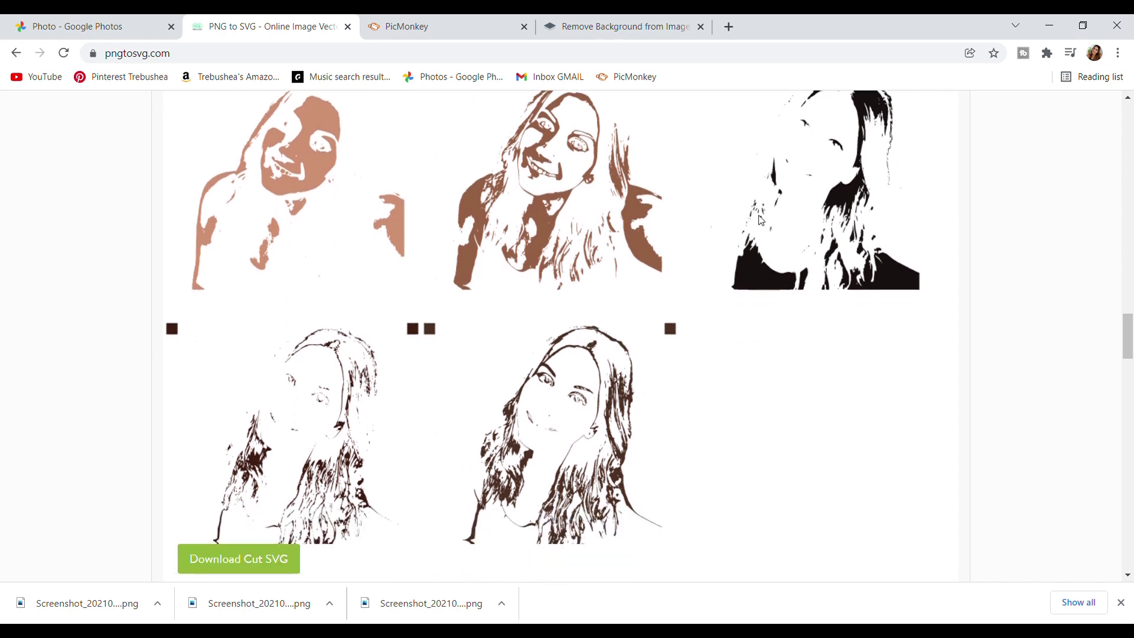
scroll(761, 220, "down", 1)
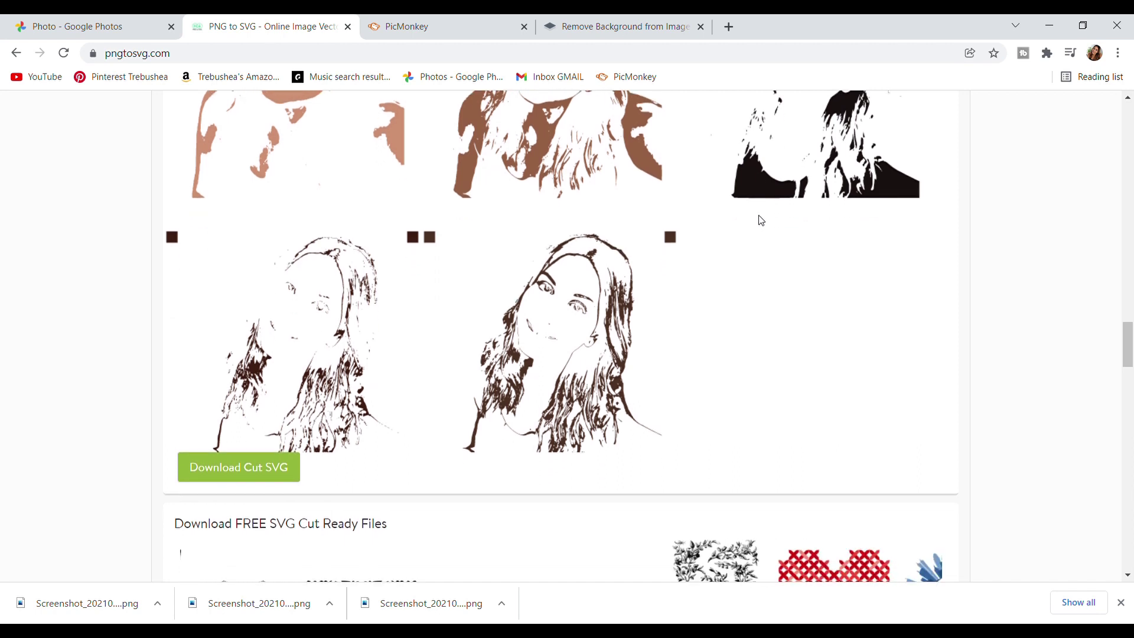
scroll(762, 220, "down", 2)
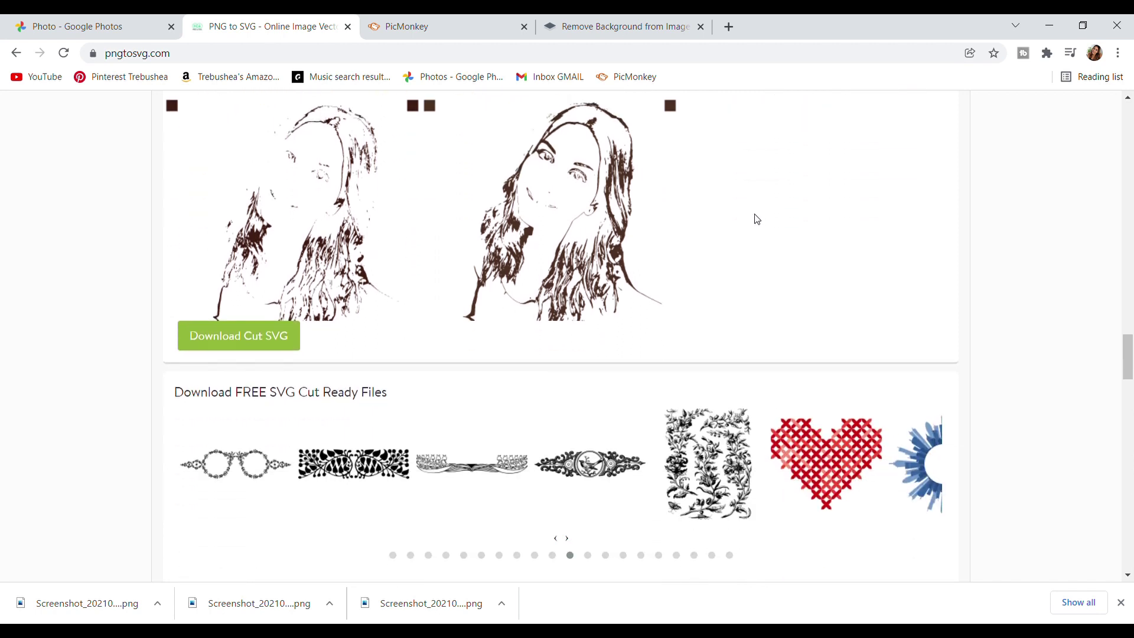
scroll(757, 219, "down", 1)
scroll(757, 219, "down", 1)
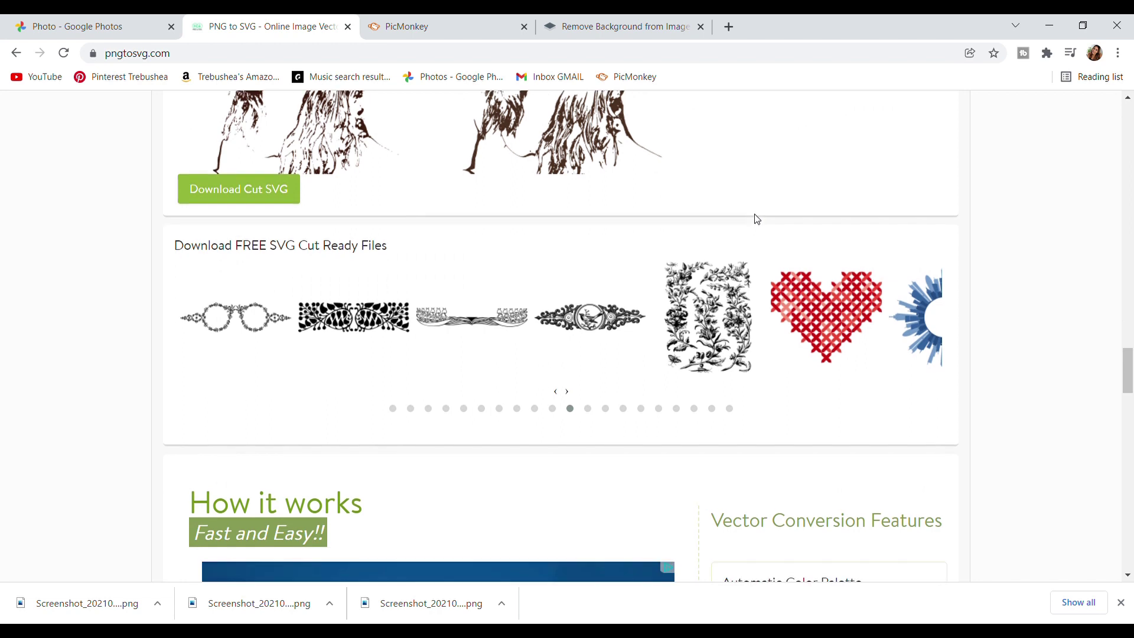
scroll(757, 219, "down", 2)
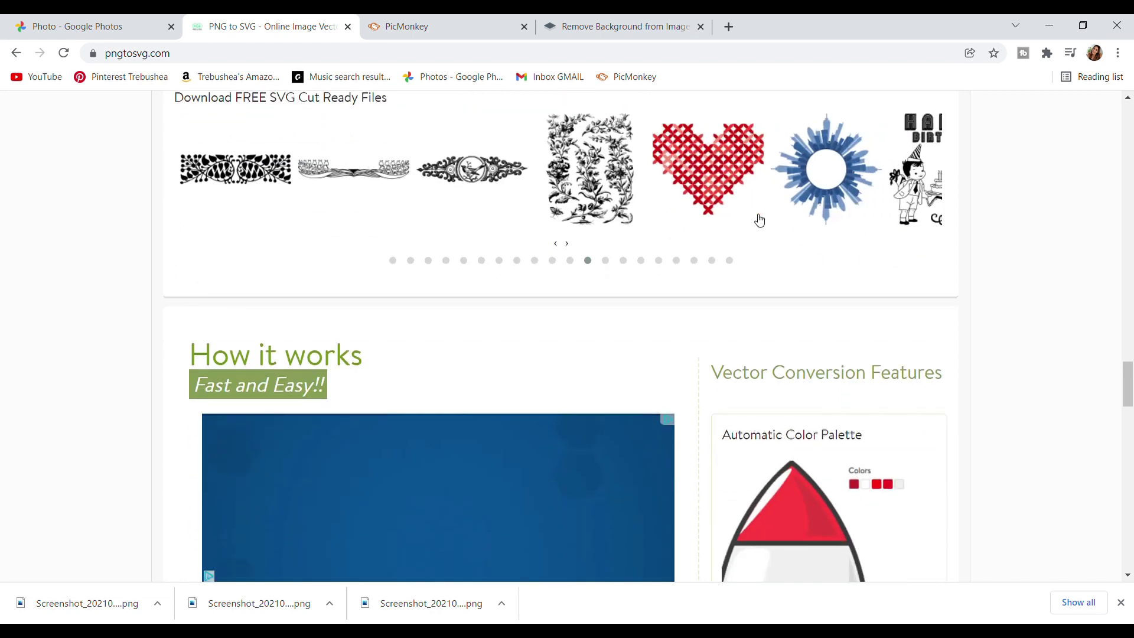
scroll(757, 219, "up", 2)
scroll(757, 219, "up", 6)
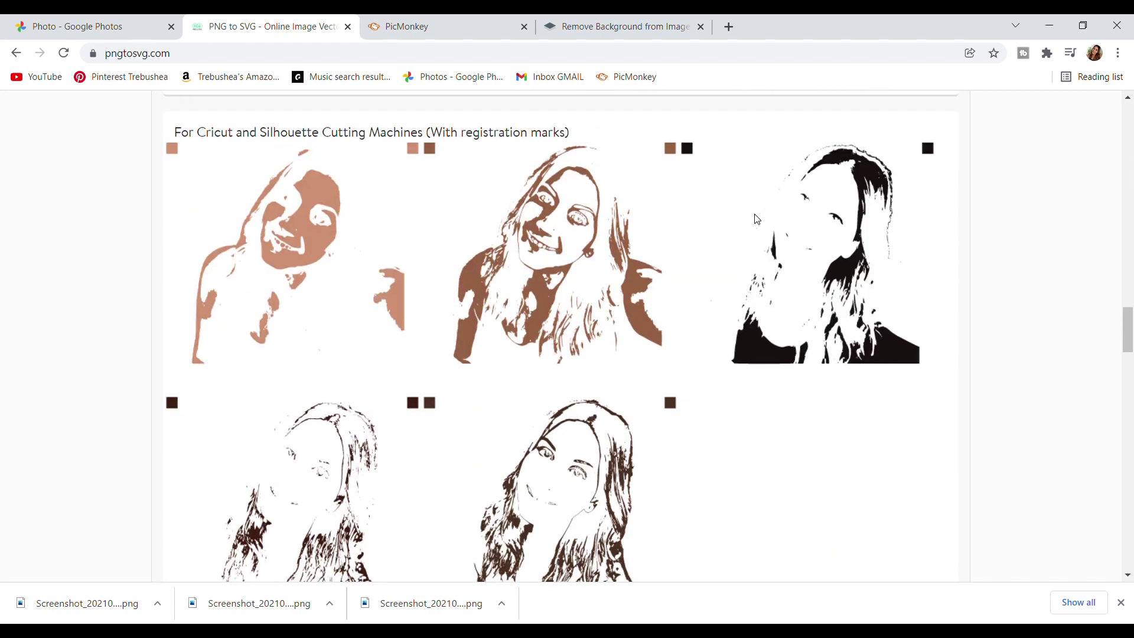
scroll(796, 255, "up", 1)
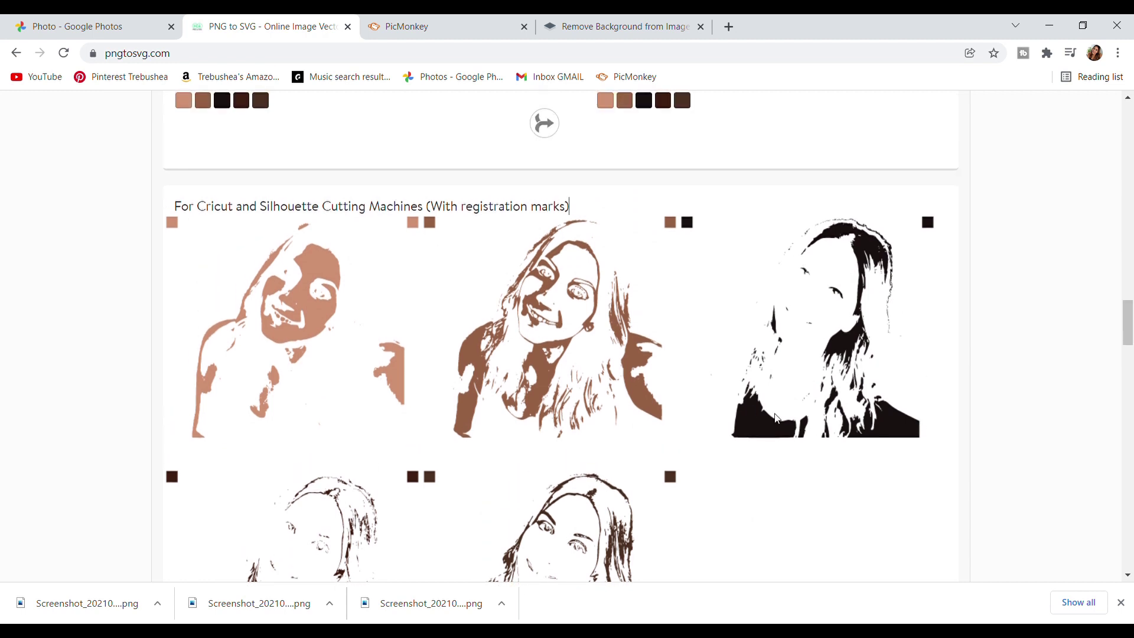
scroll(721, 301, "down", 1)
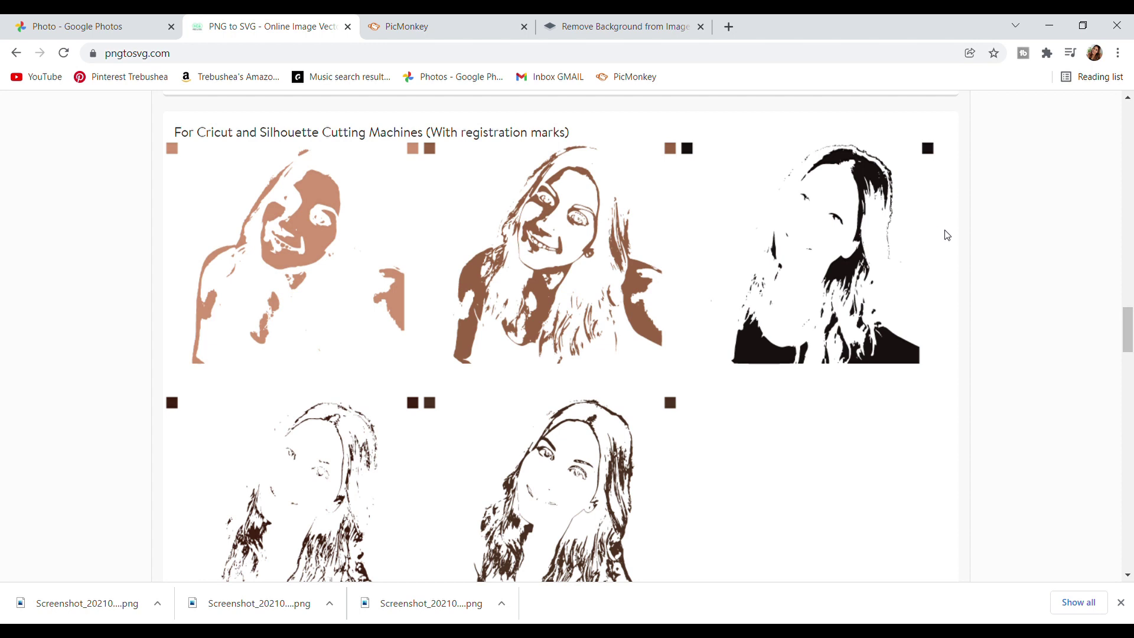
scroll(905, 271, "up", 10)
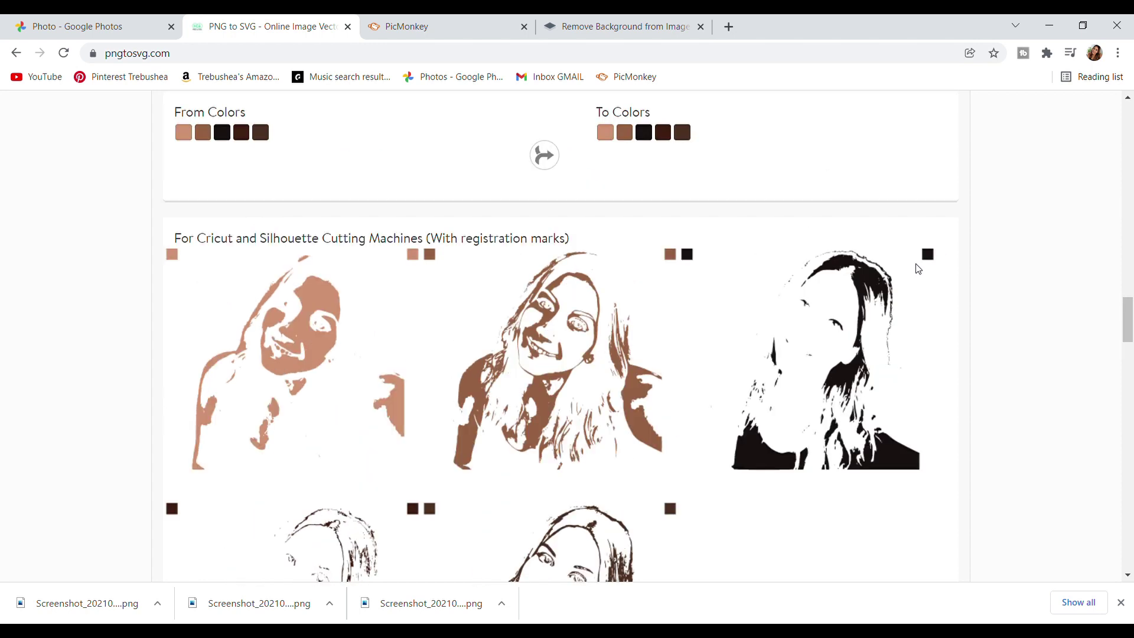
scroll(908, 276, "up", 6)
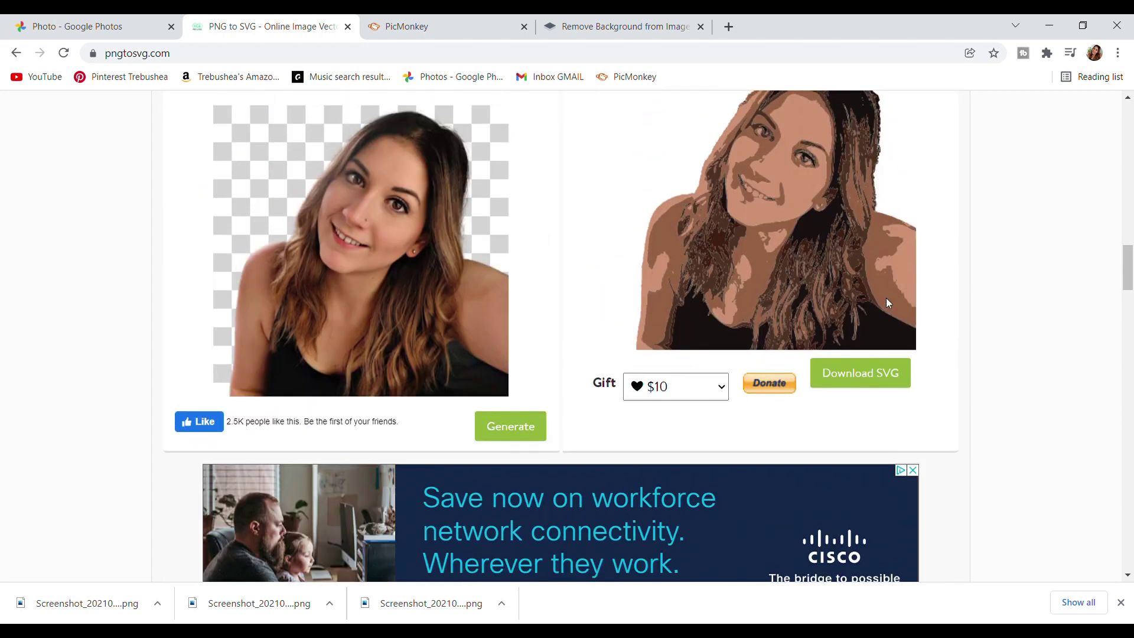
scroll(885, 116, "down", 5)
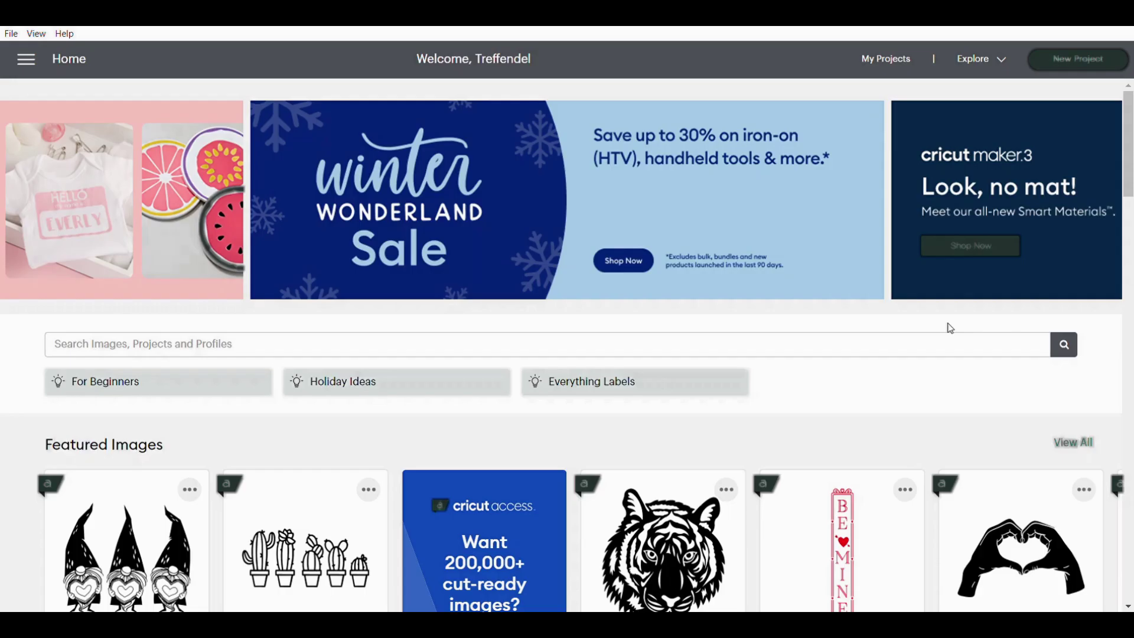
Switch to Cricut Design Space, start a new project and load the background-free portrait photo as an image upload
mouse_move(861, 239)
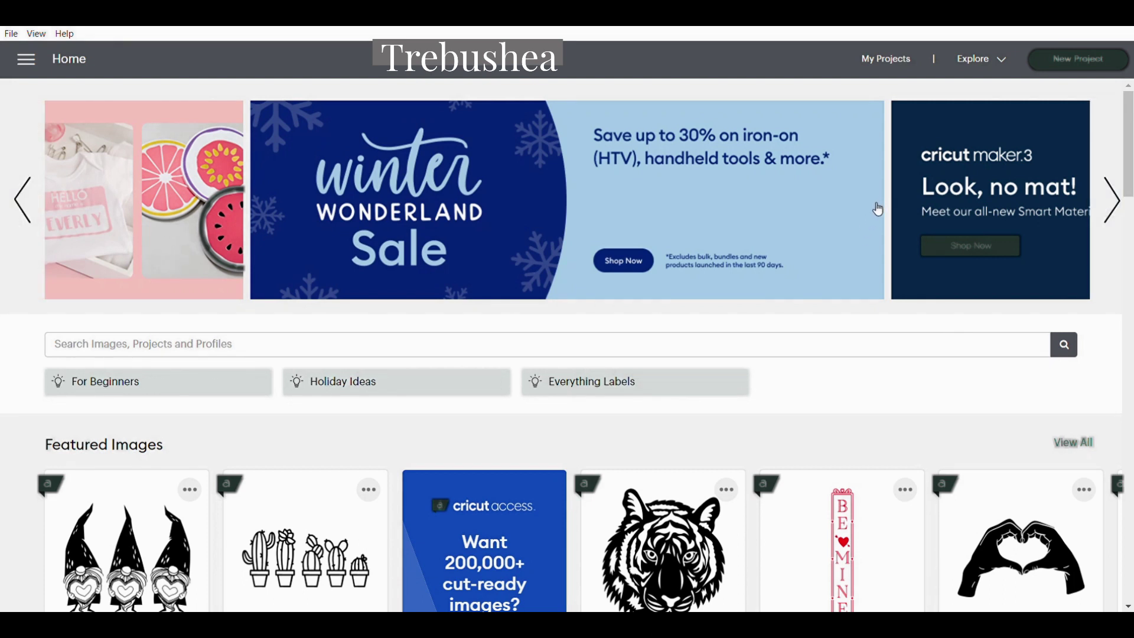
mouse_move(1078, 287)
left_click(1066, 60)
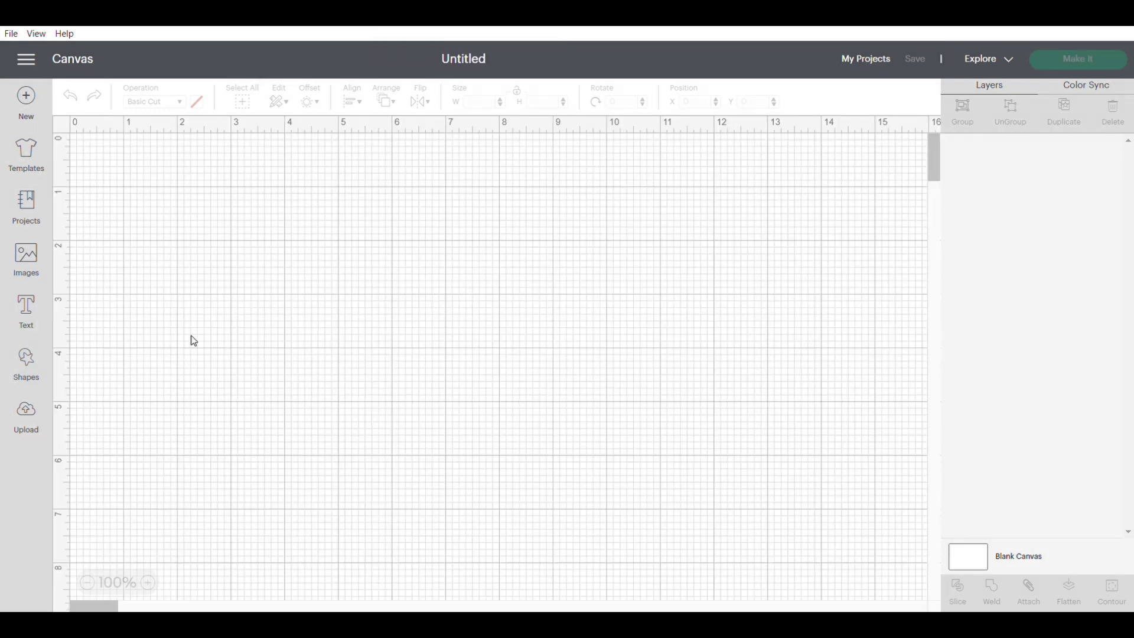
left_click(35, 419)
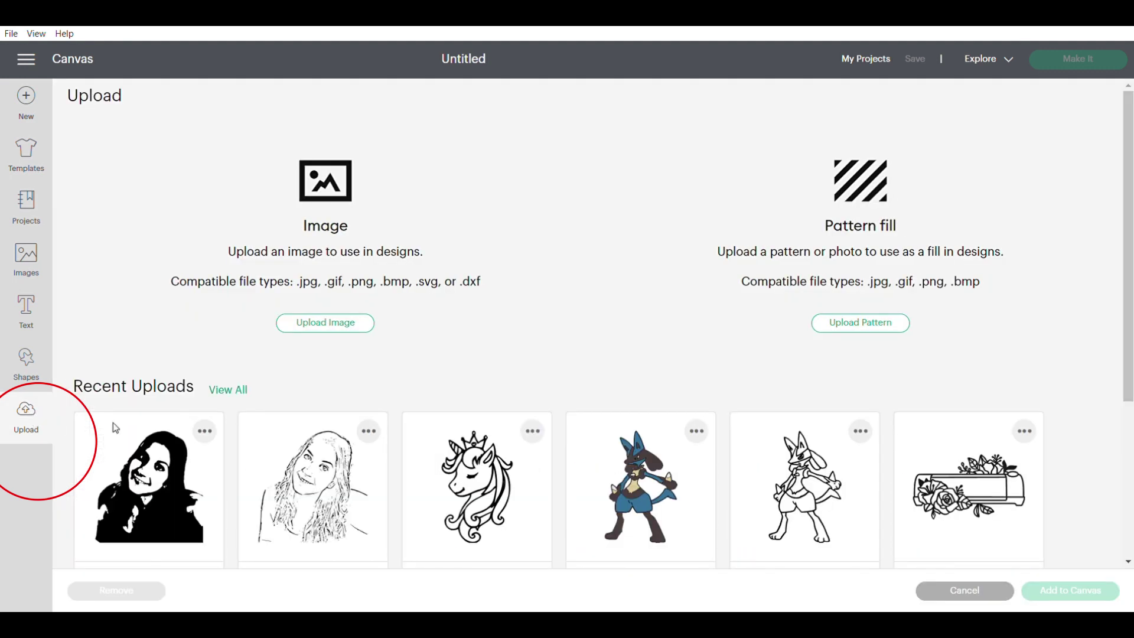
left_click(326, 325)
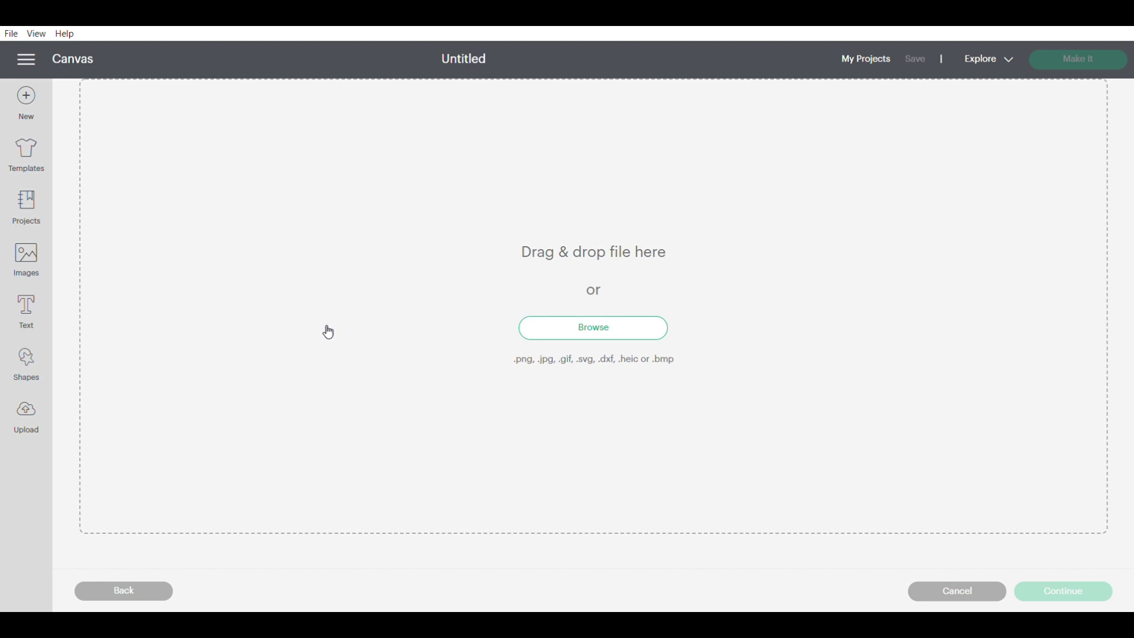
left_click(547, 329)
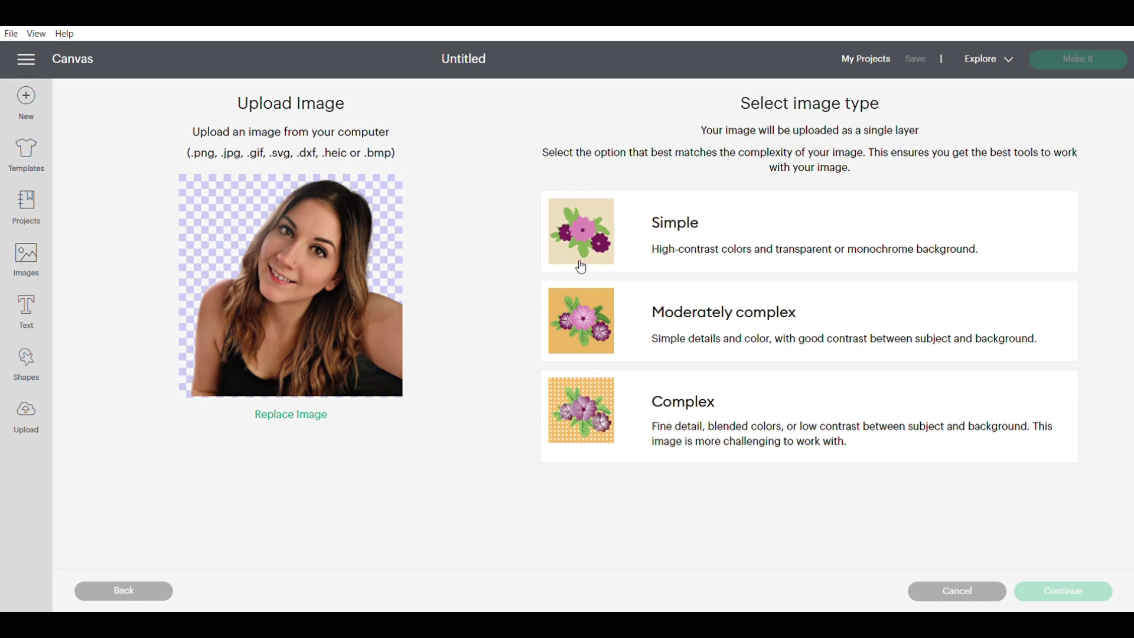
Set the image type to Simple, continue to the background remover and remove the dark hair area around the crown
left_click(594, 239)
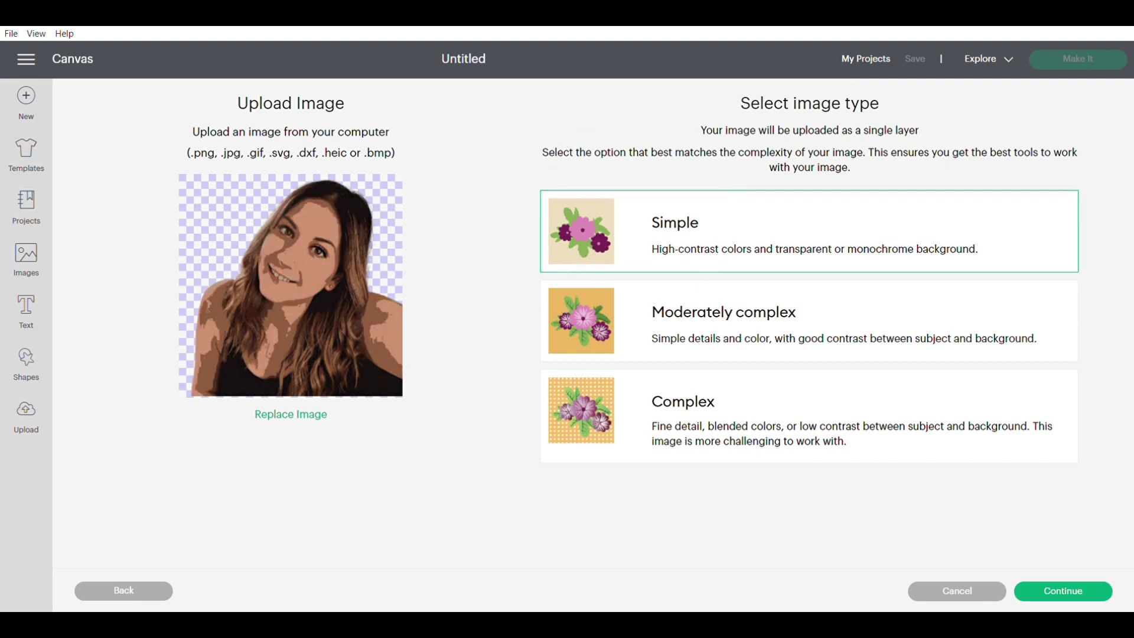
left_click(1056, 591)
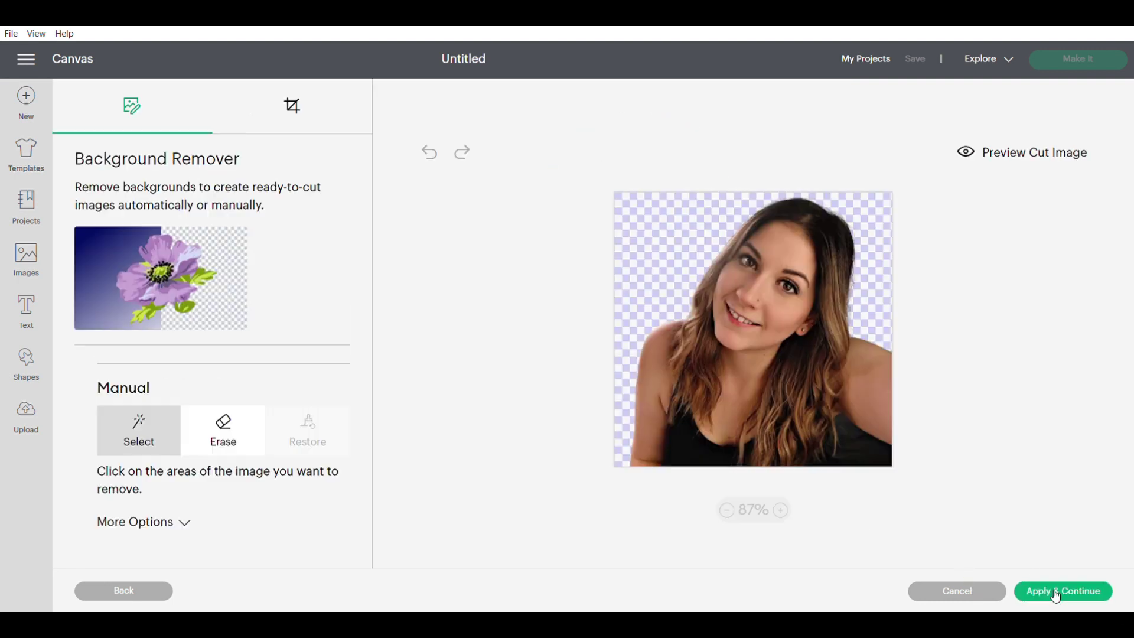
left_click(808, 217)
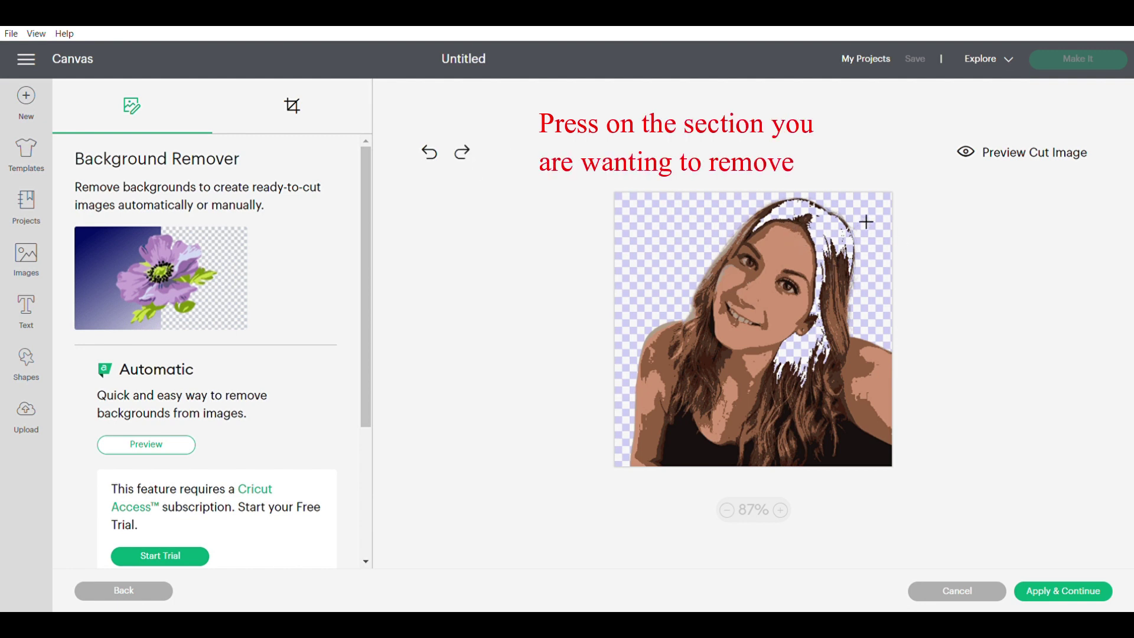
left_click(430, 155)
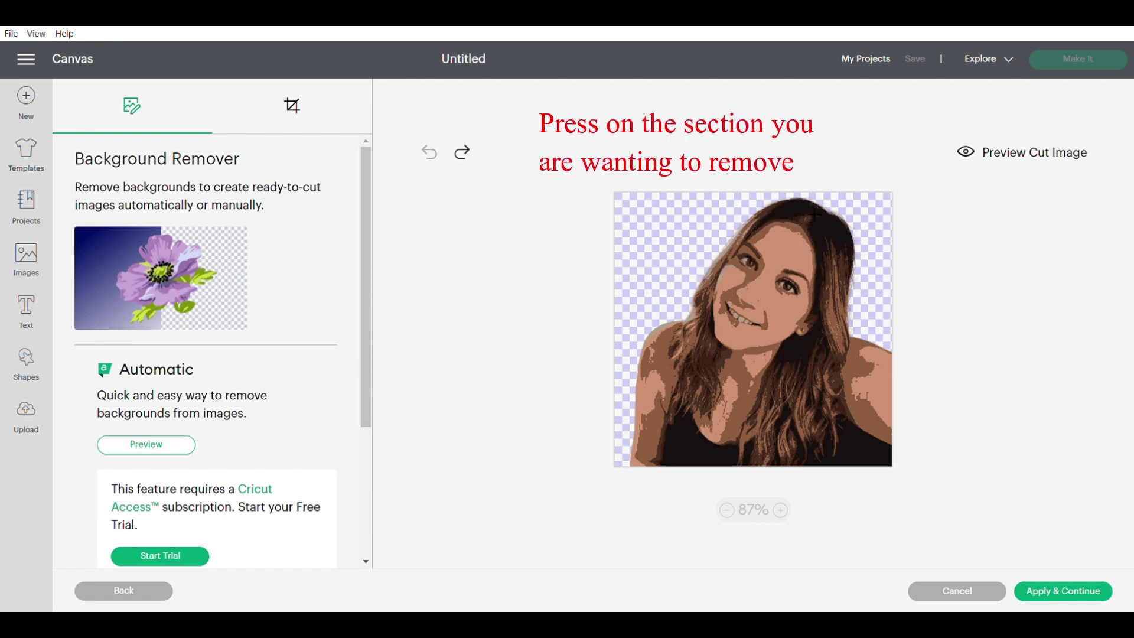
left_click(813, 214)
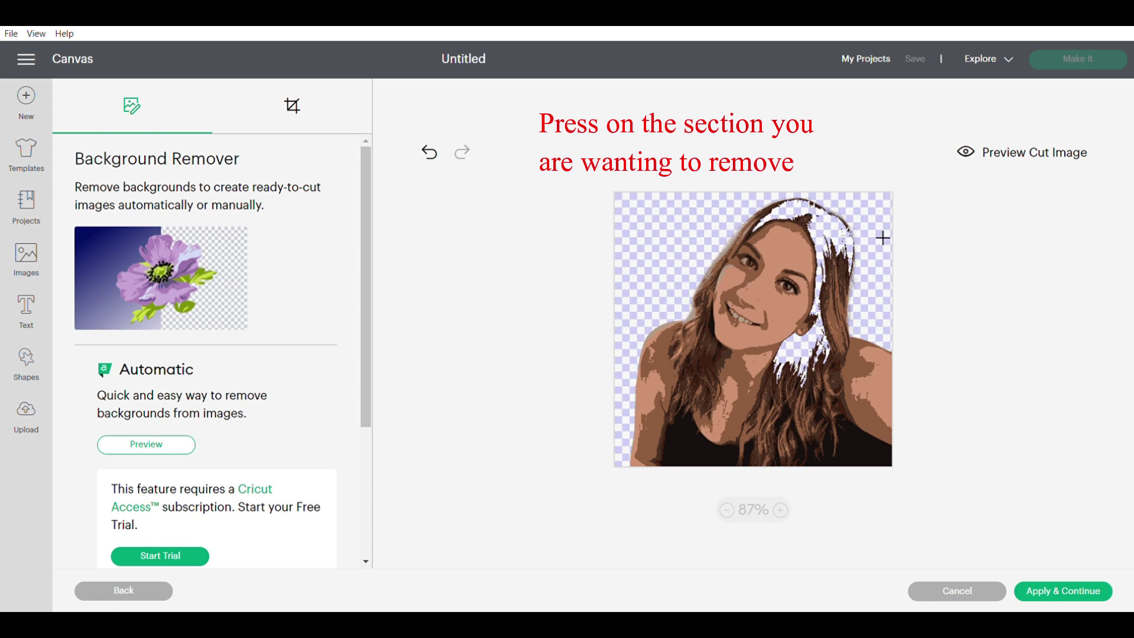
Remove the light skin areas on the portrait's face, outstretched arm and opposite shoulder
left_click(748, 289)
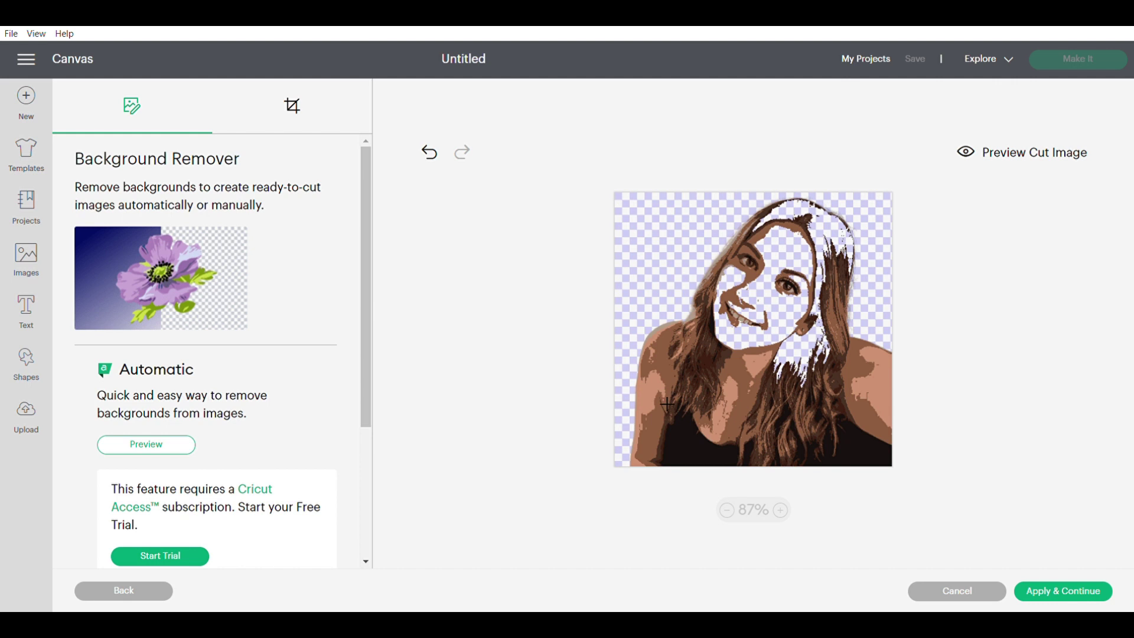
left_click(889, 396)
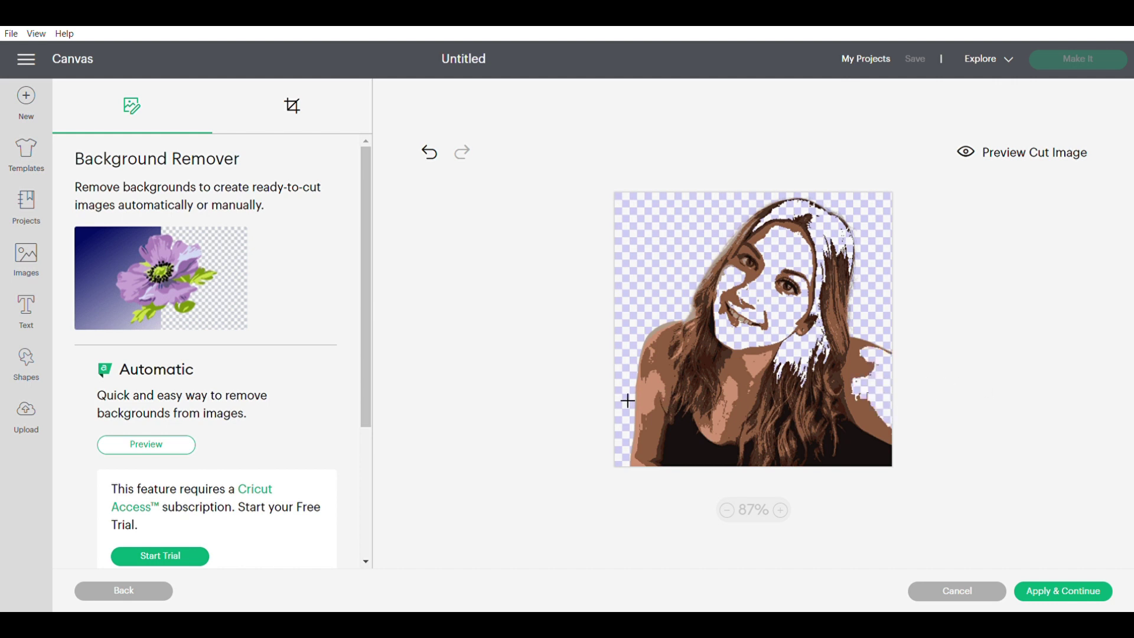
left_click(677, 380)
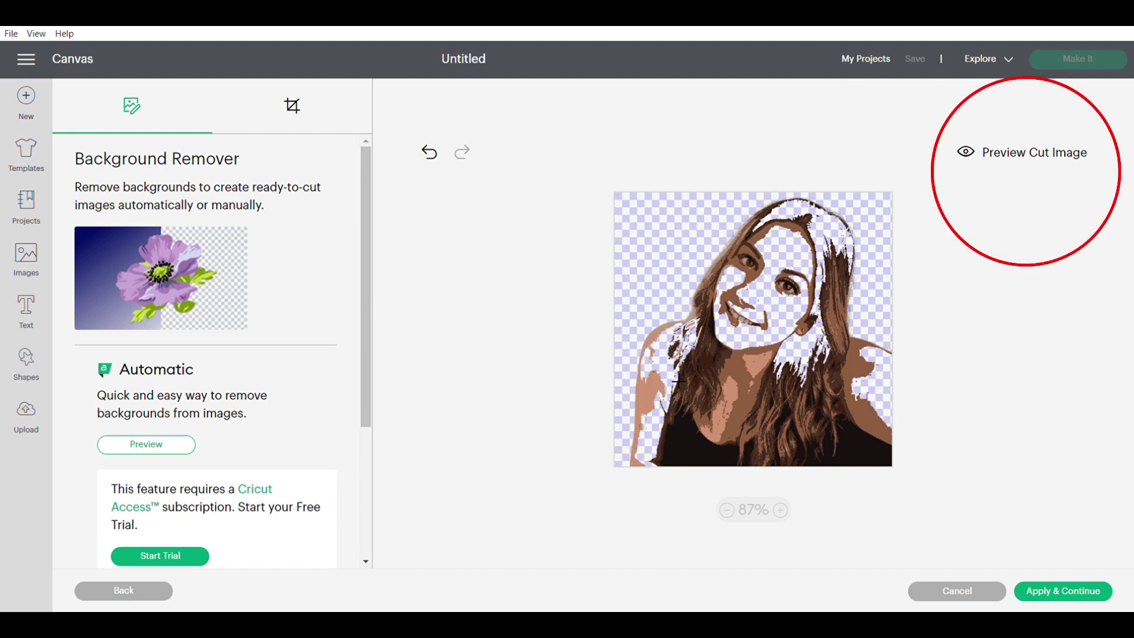
Remove the light skin patches on the neck and chest, checking the result in the cut image preview
left_click(1002, 154)
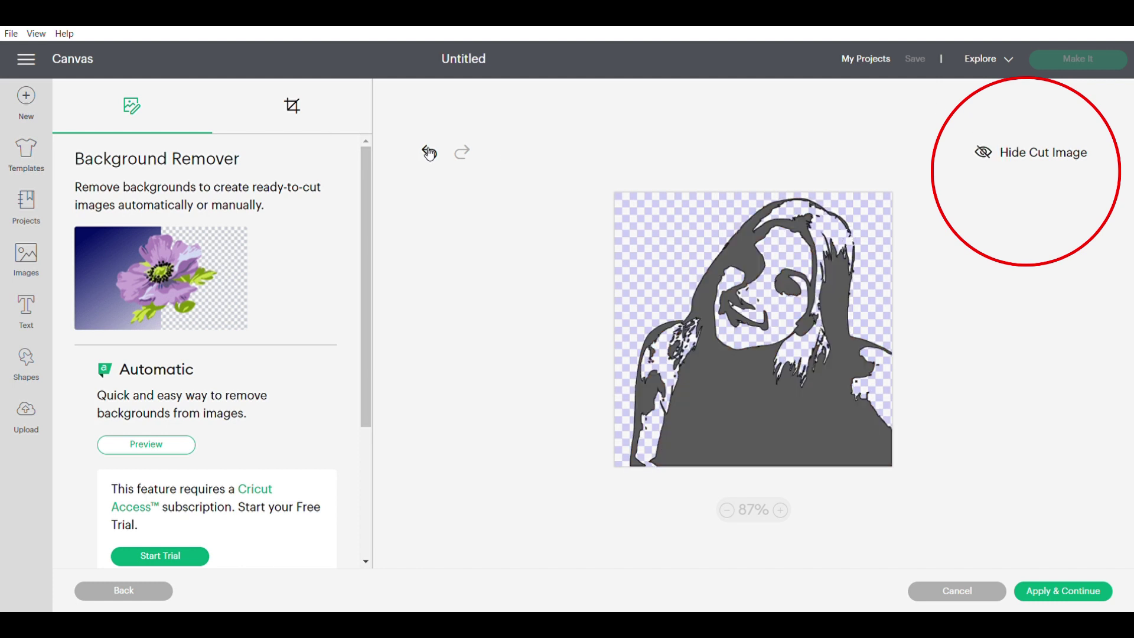
left_click(1057, 154)
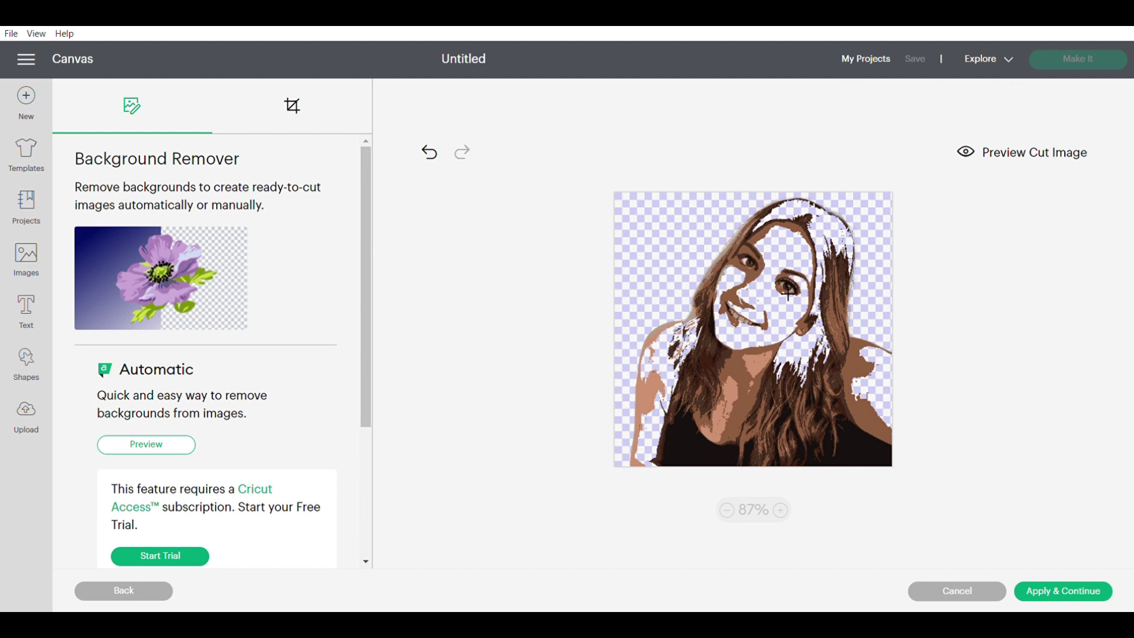
scroll(790, 294, "up", 2)
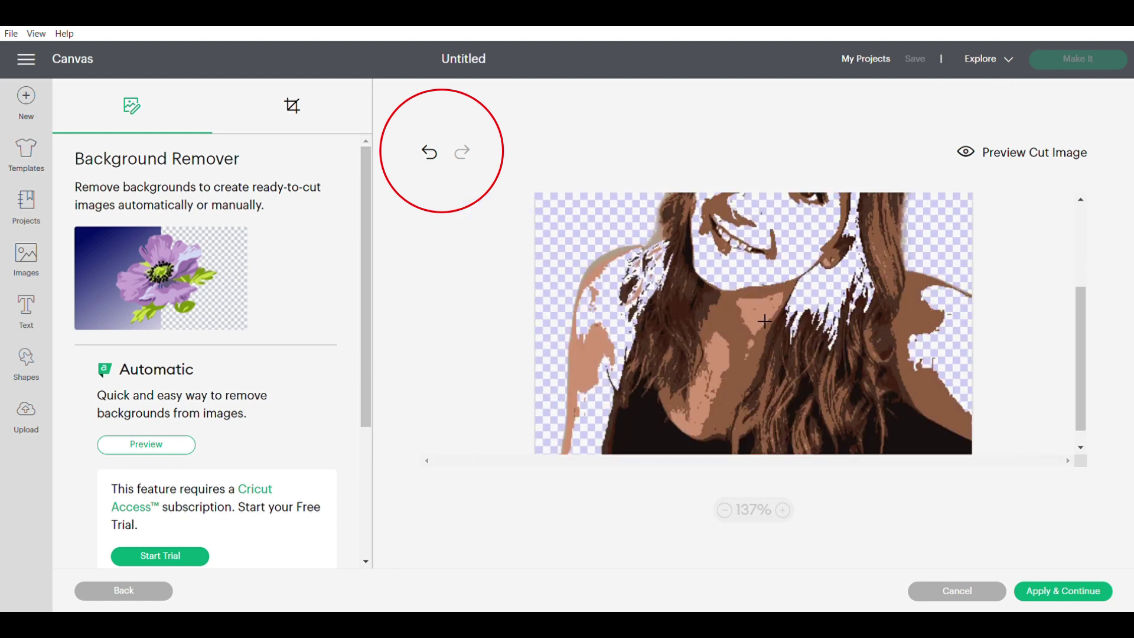
left_click(992, 160)
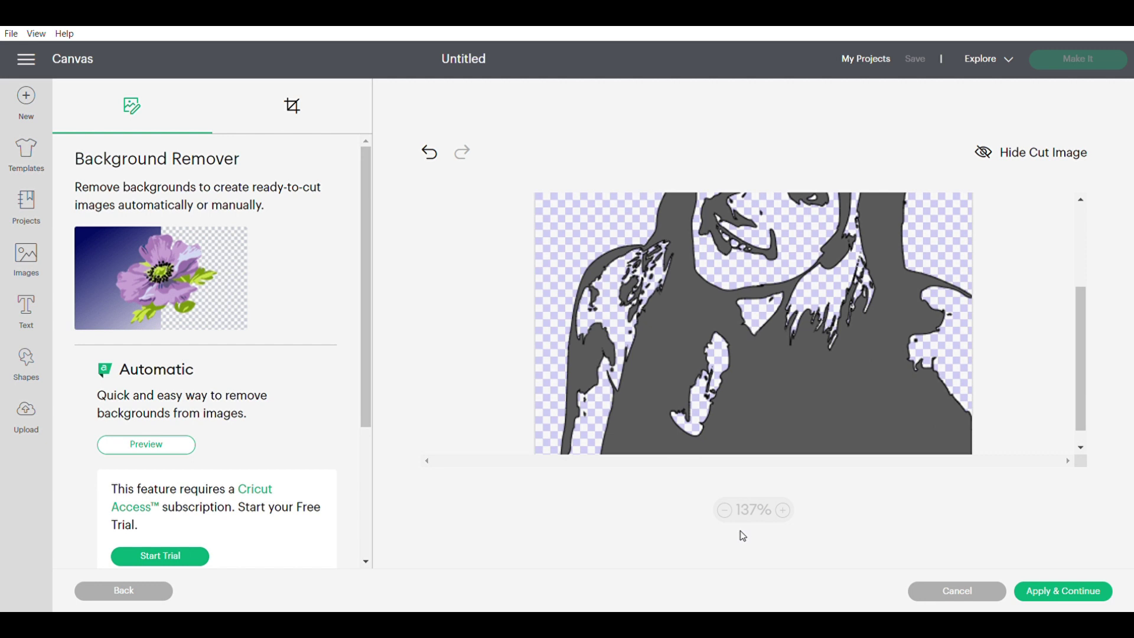
left_click(726, 510)
left_click(727, 510)
left_click(727, 510)
left_click(1001, 151)
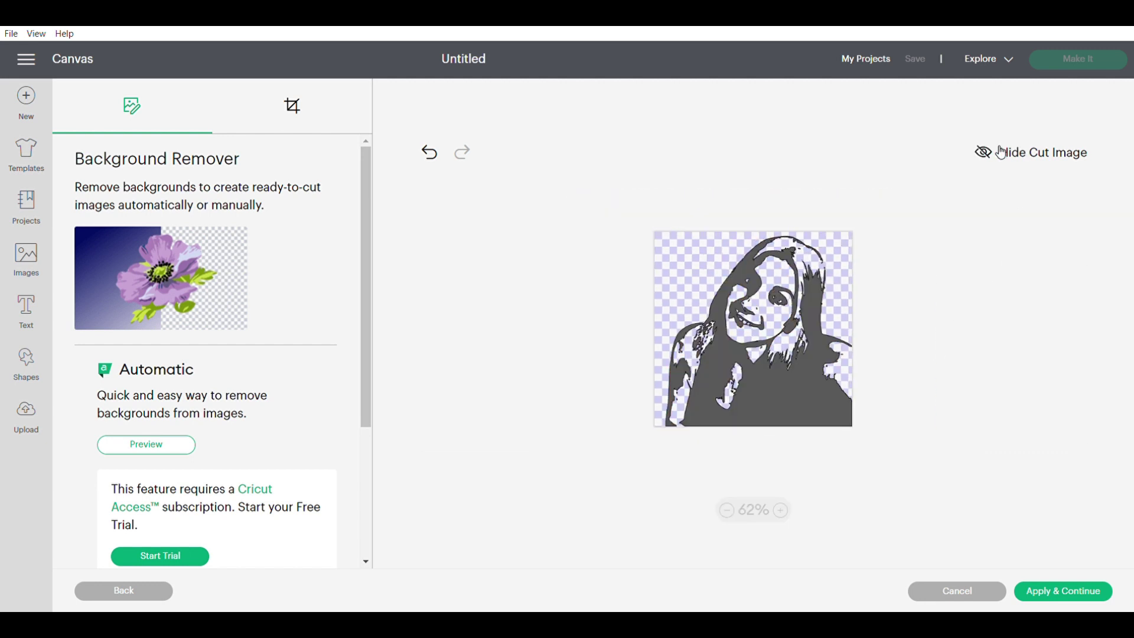
left_click(1002, 152)
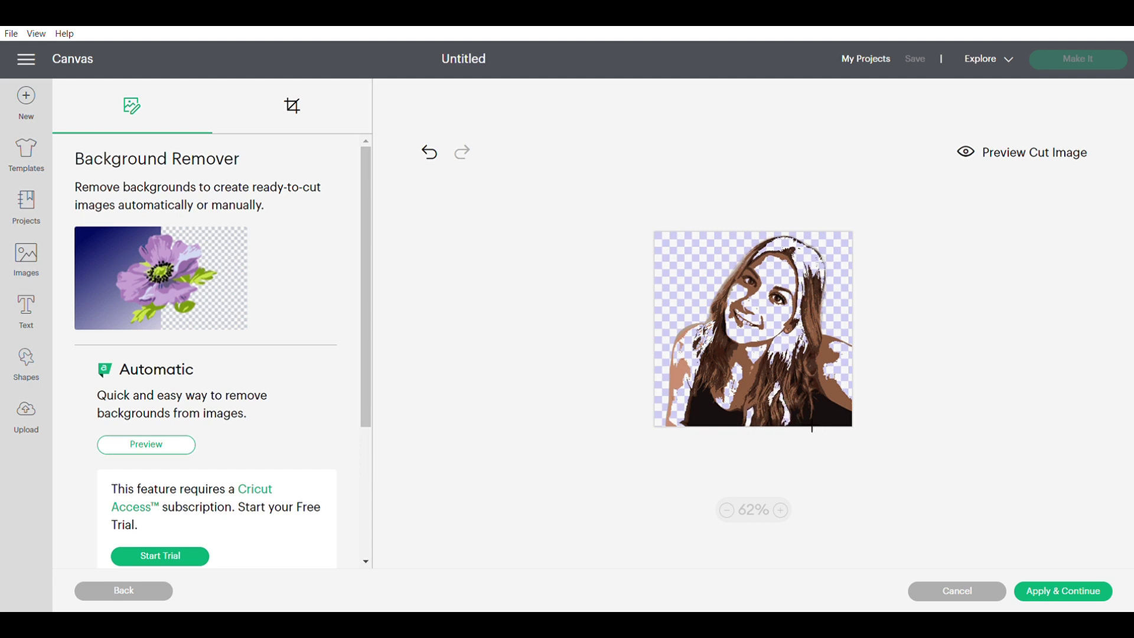
Remove both black areas of the top and undo the extra removal in the long hair beside them
left_click(817, 413)
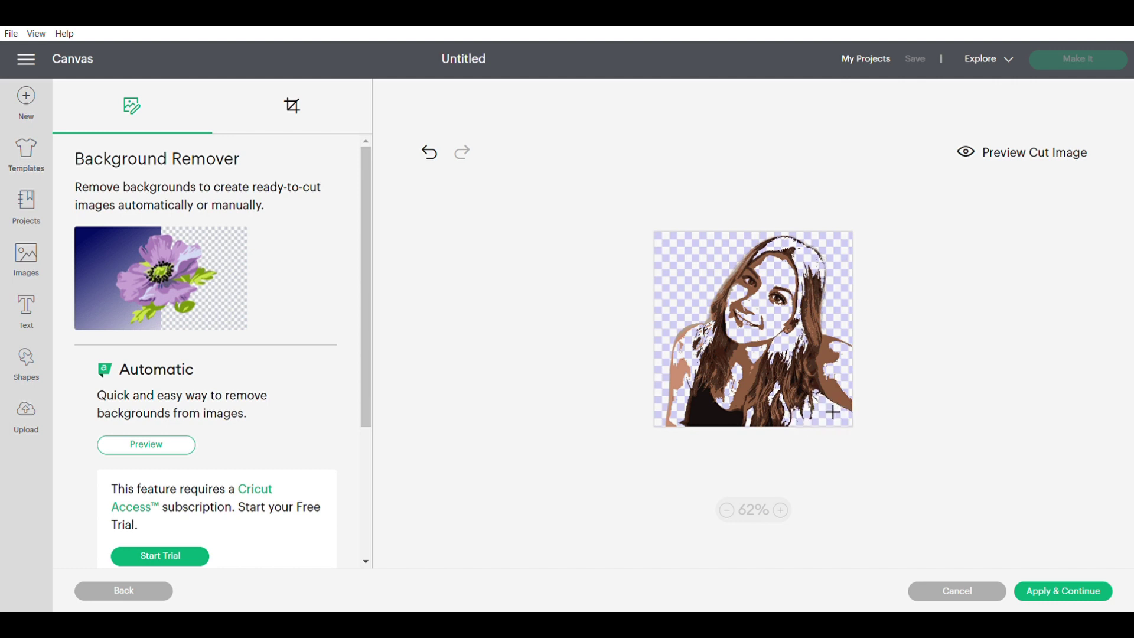
left_click(733, 426)
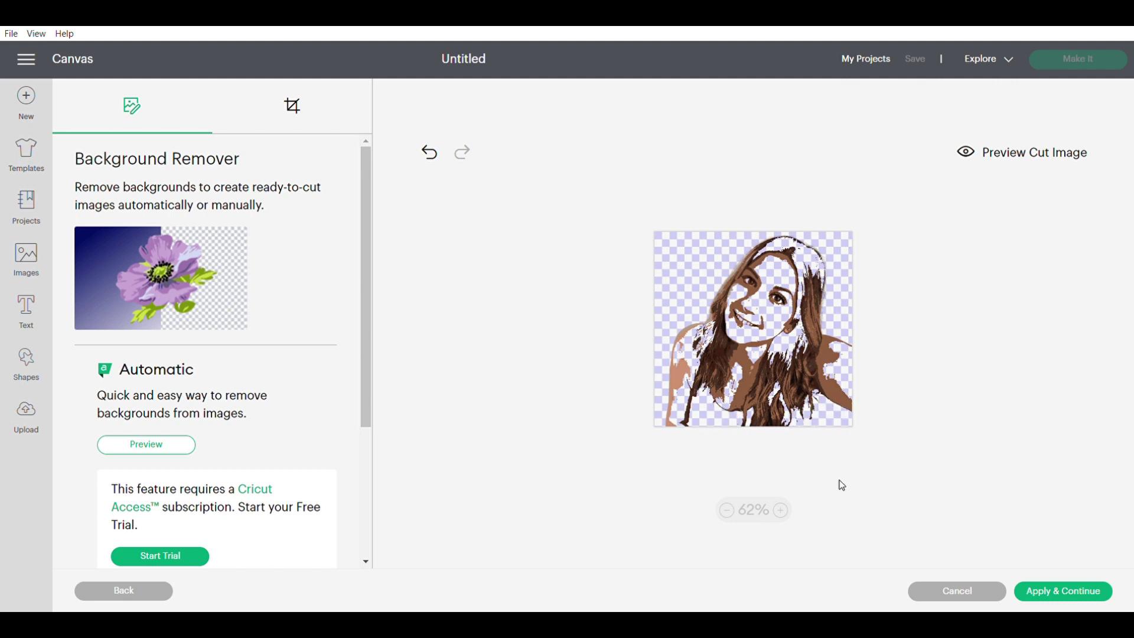
left_click(784, 433)
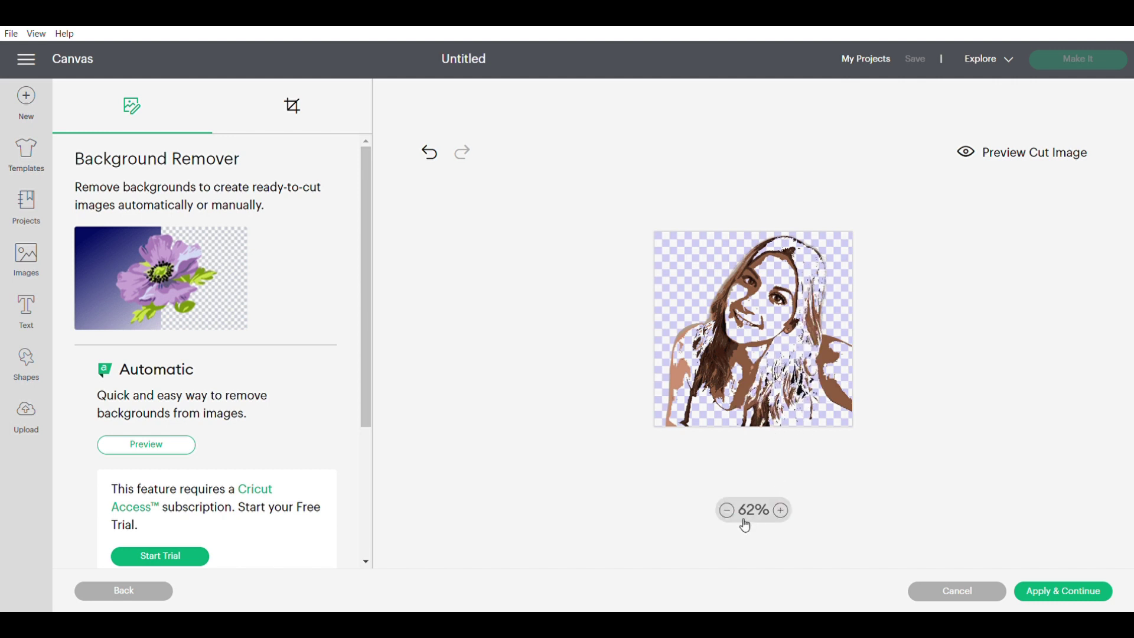
left_click(1025, 160)
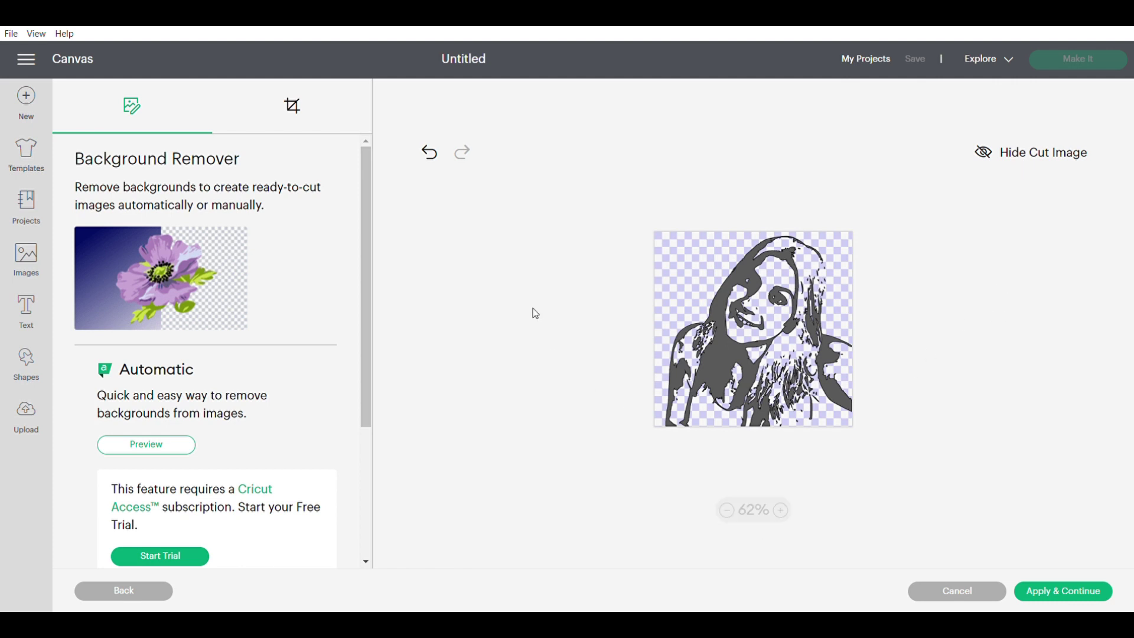
left_click(435, 156)
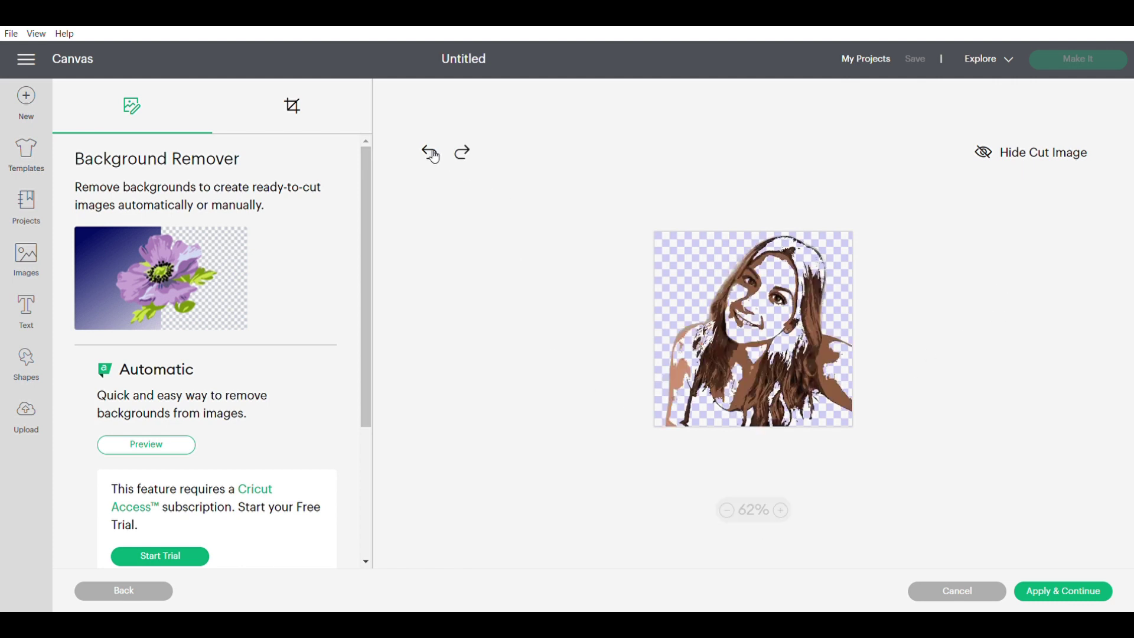
left_click(1034, 153)
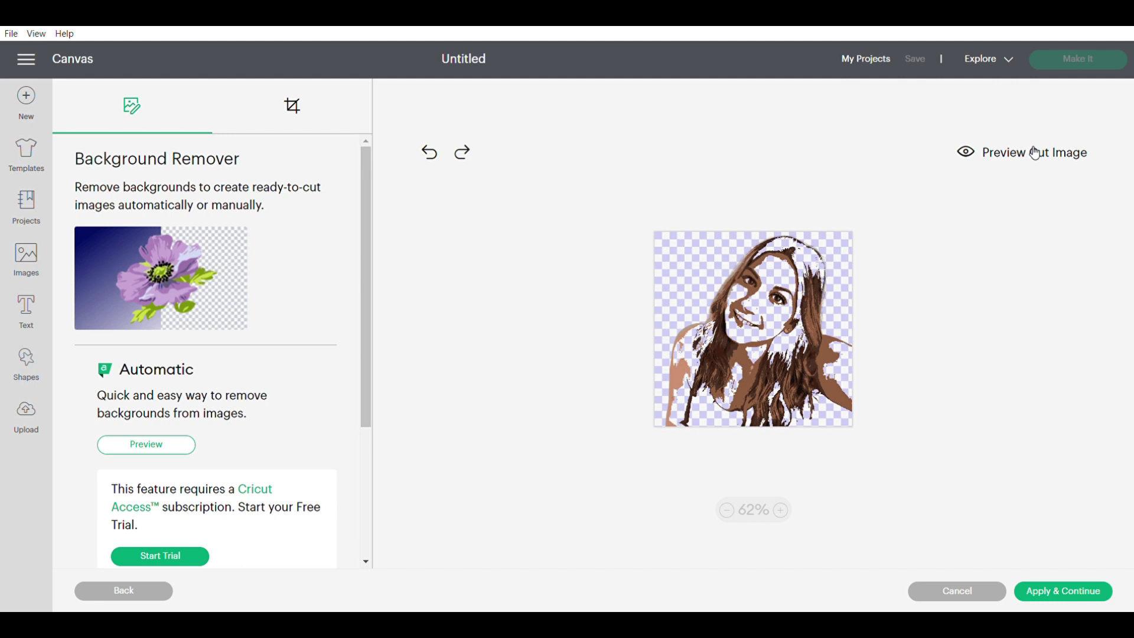
Remove the dark strands of the hair over the shoulder opposite the outstretched arm, comparing with the cut image preview
left_click(1012, 157)
left_click(1010, 155)
left_click(817, 334)
left_click(989, 157)
left_click(990, 158)
key("ctrl+z")
left_click(1014, 157)
left_click(1015, 157)
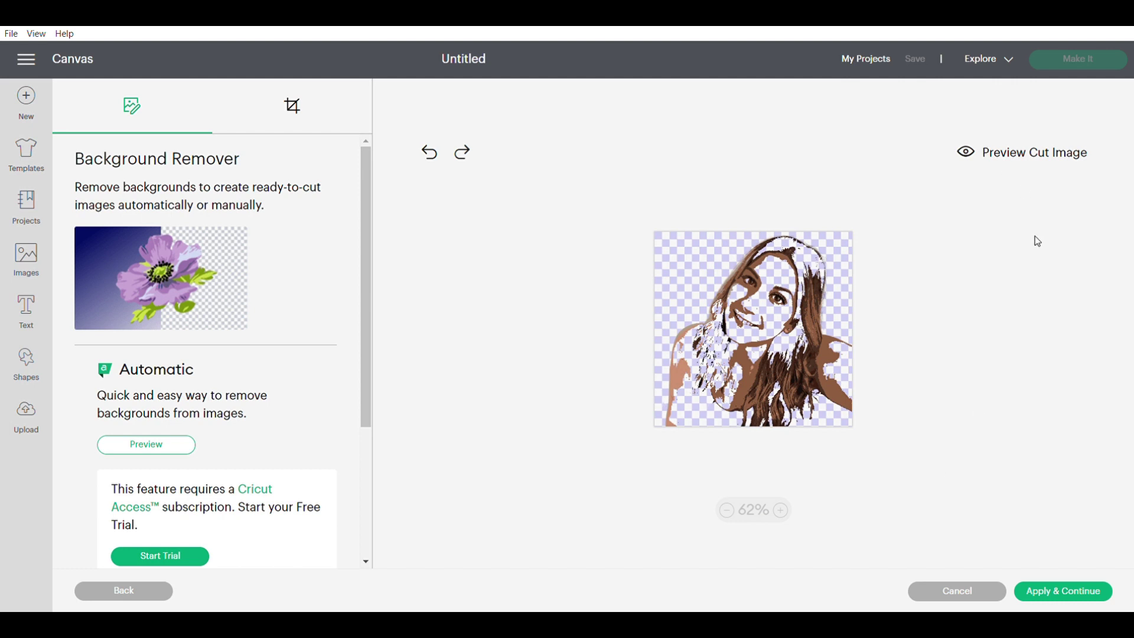
Apply the removals, upload the portrait as a Cut Image and add it to the canvas
left_click(1063, 592)
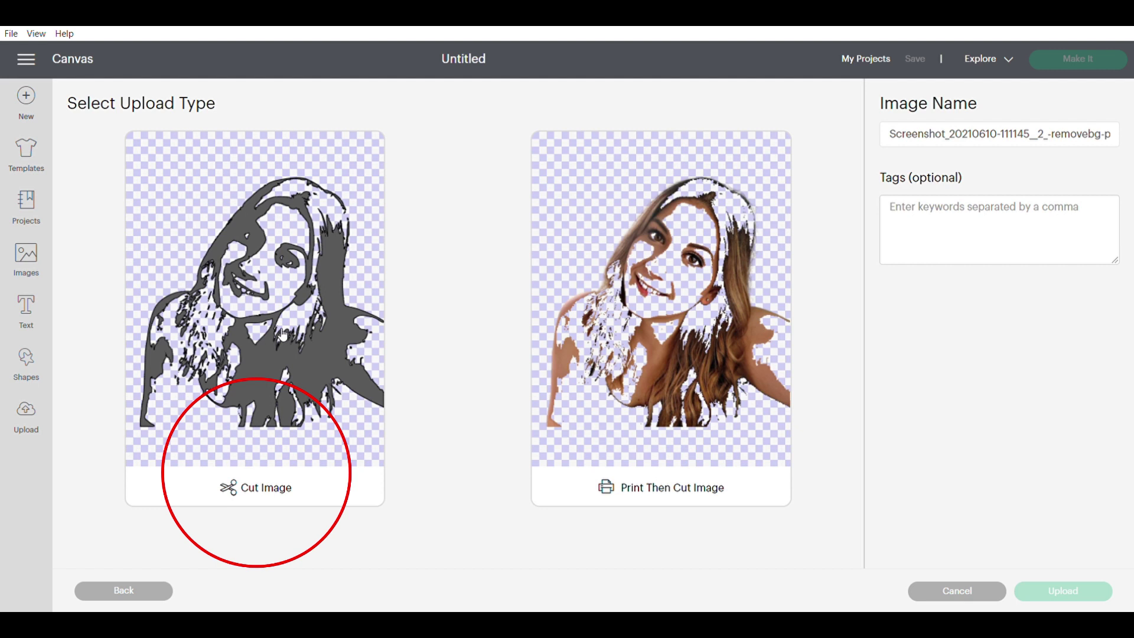
left_click(284, 335)
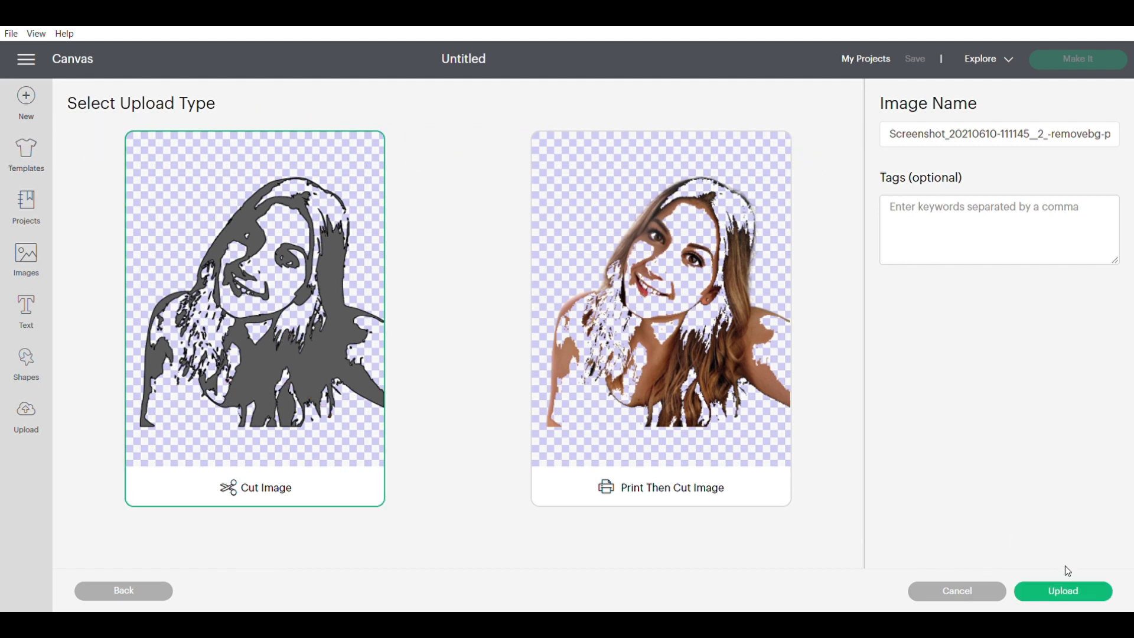
left_click(1074, 592)
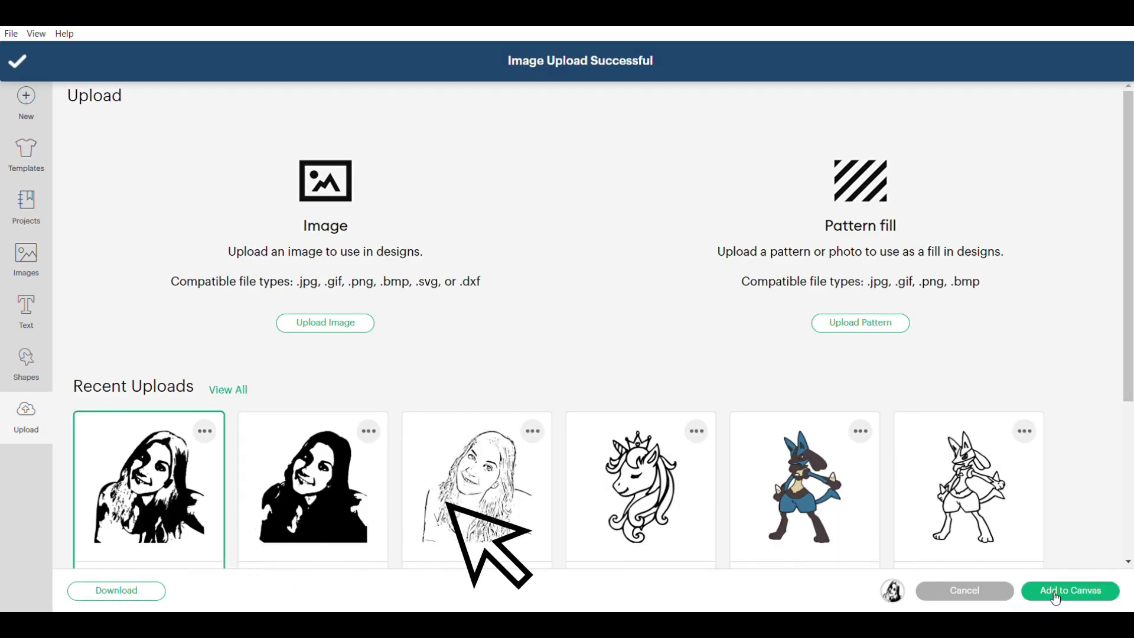
left_click(1056, 593)
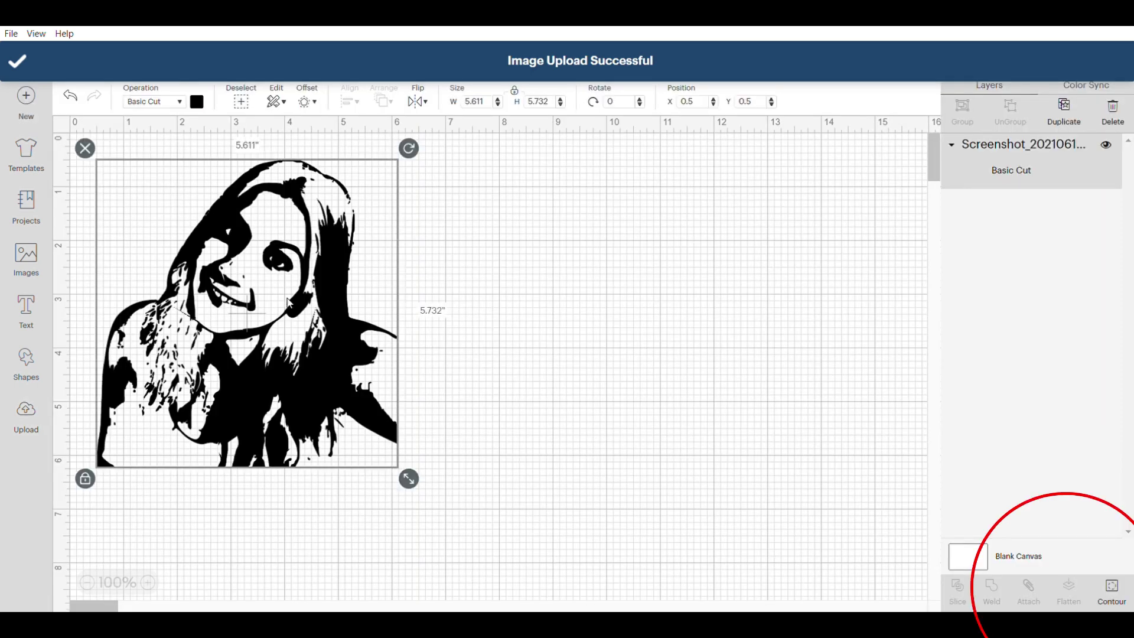
Shrink the new portrait and add the previously uploaded solid black portrait from the recent uploads to the canvas
left_click_drag(412, 481, 295, 390)
left_click(479, 352)
left_click(42, 410)
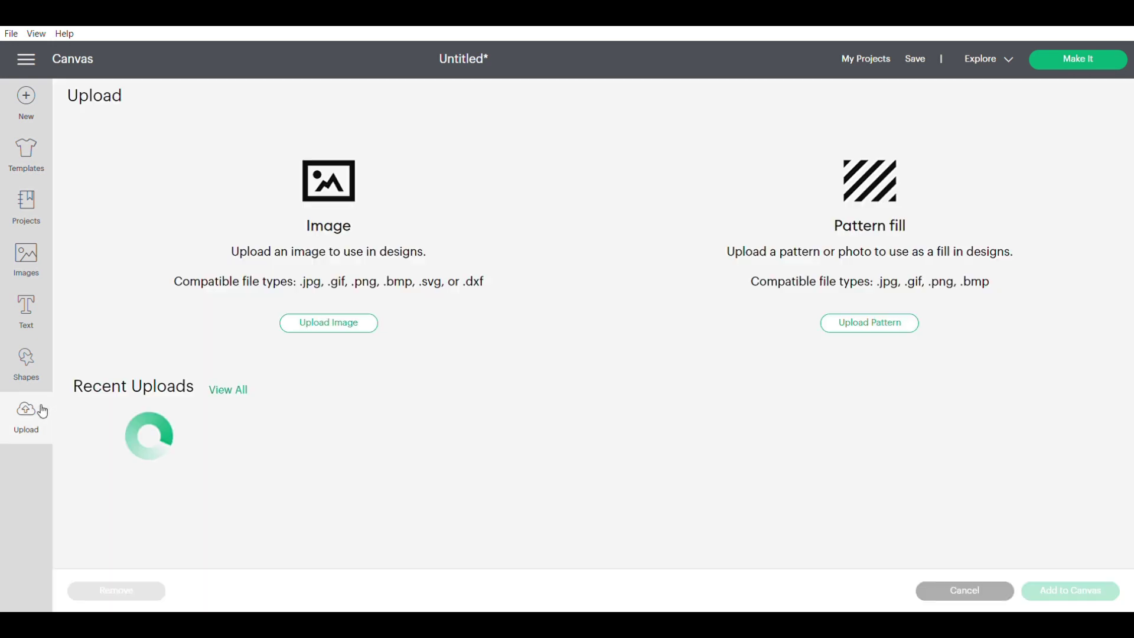
left_click(314, 519)
left_click(1070, 590)
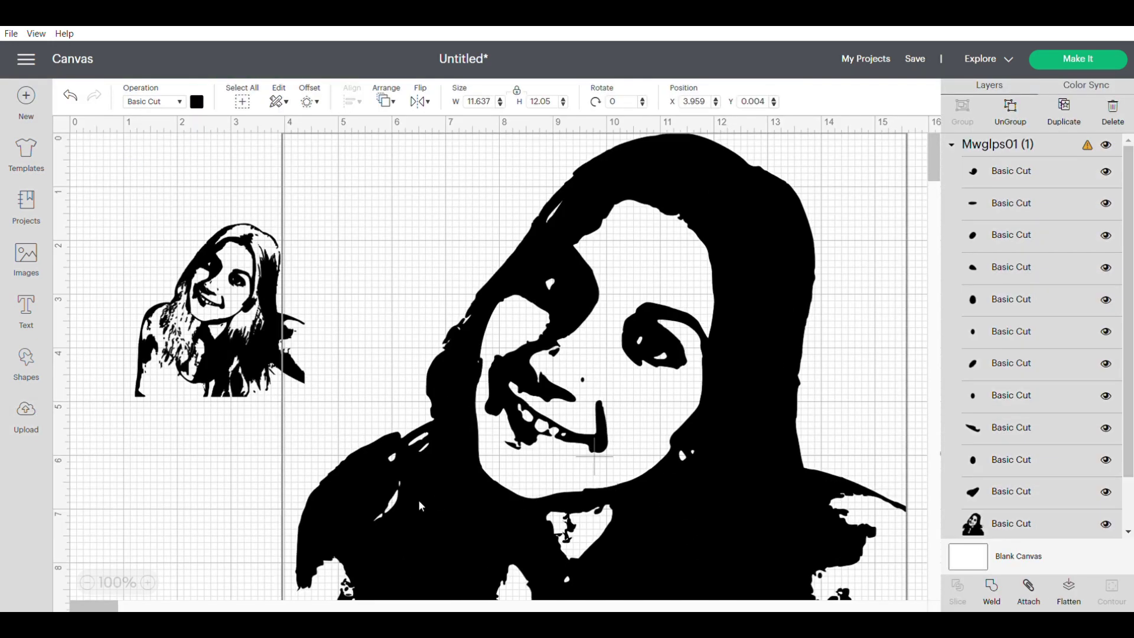
Shrink the solid black portrait to about 3.39 × 3.51 inches so it sits beside the detailed-hair portrait
left_click(87, 583)
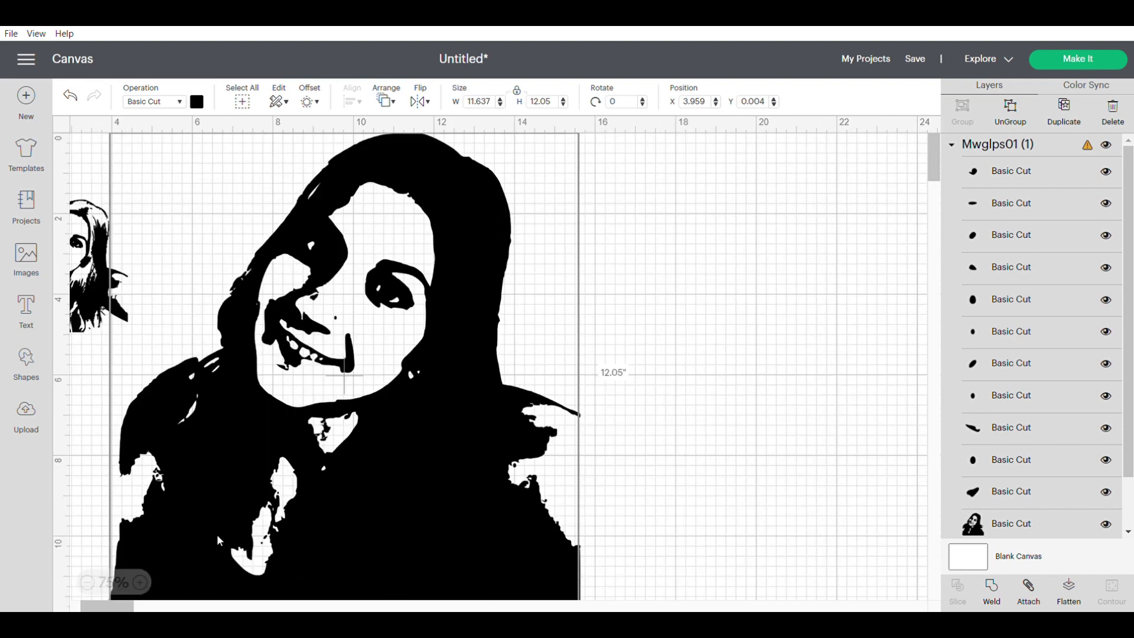
left_click(87, 582)
left_click_drag(499, 468, 318, 287)
left_click(175, 594)
left_click(143, 584)
left_click(143, 583)
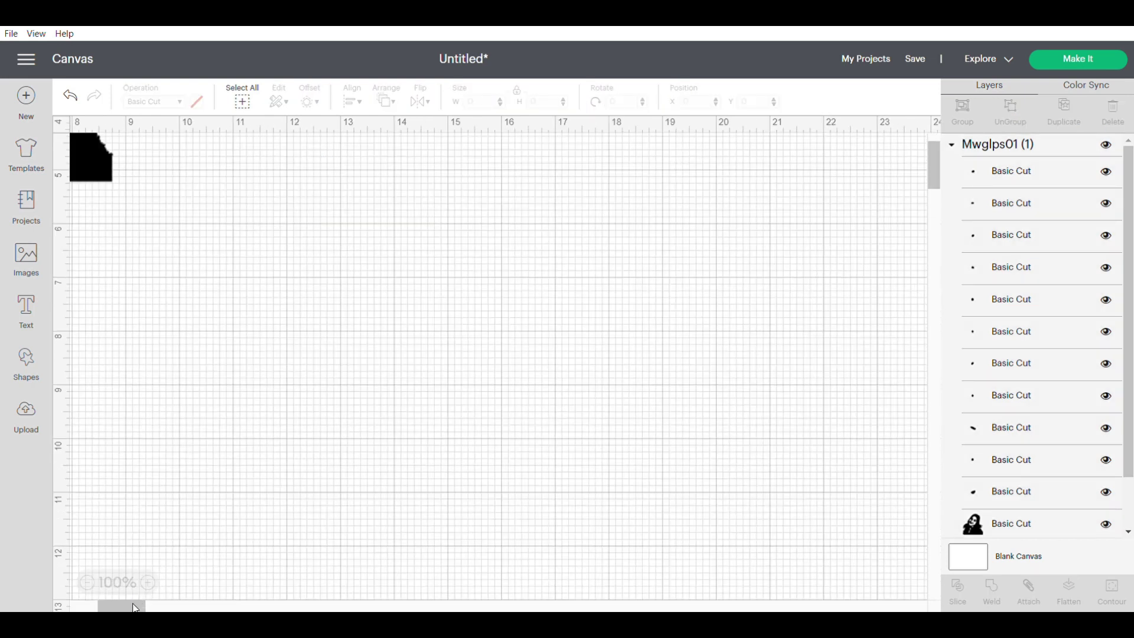
scroll(118, 590, "down", 3)
scroll(306, 448, "up", 3)
left_click(486, 352)
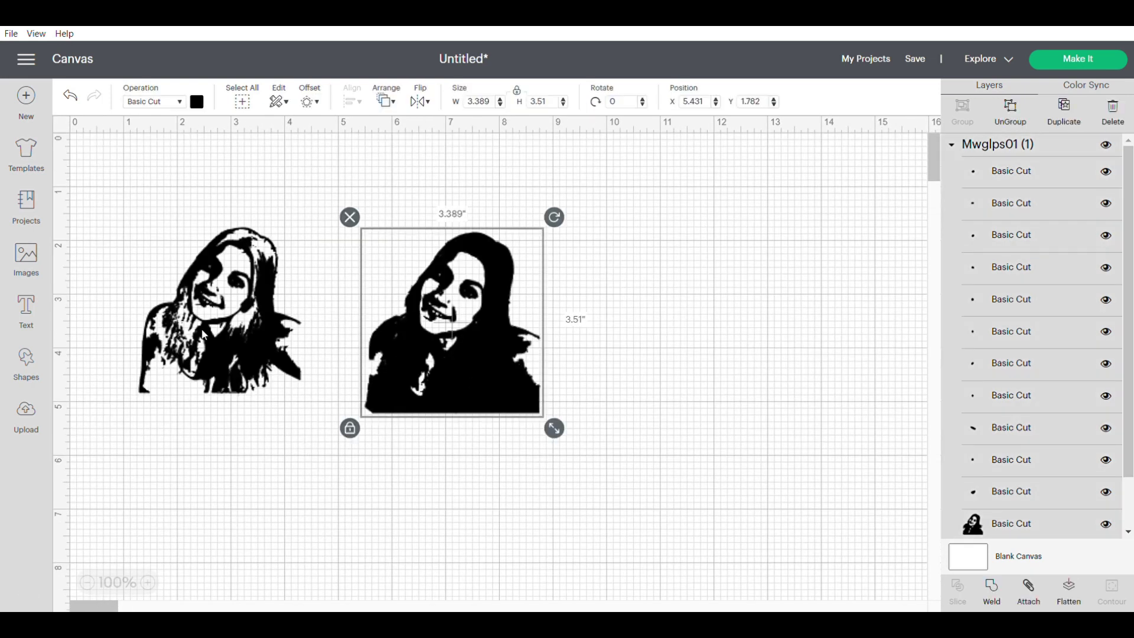
Enlarge the detailed-hair portrait to about 5.31 × 5.43 inches and the solid one to about 5.1 × 5.28 inches, placed side by side
left_click(293, 338)
left_click_drag(325, 417, 370, 446)
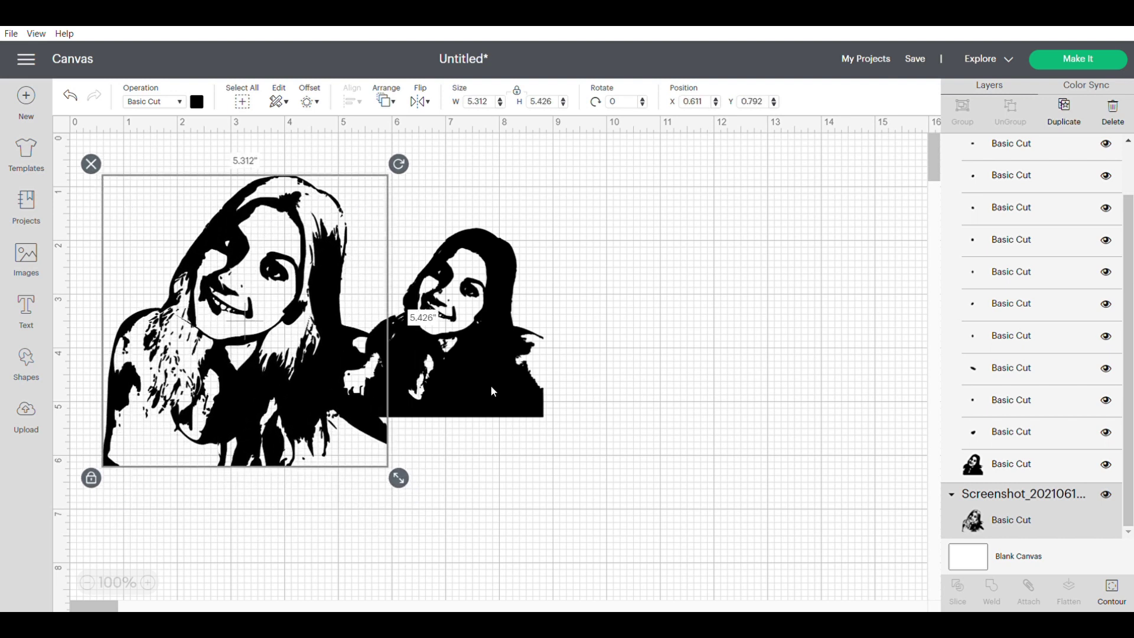
left_click(490, 384)
left_click_drag(565, 438, 664, 506)
left_click(531, 402)
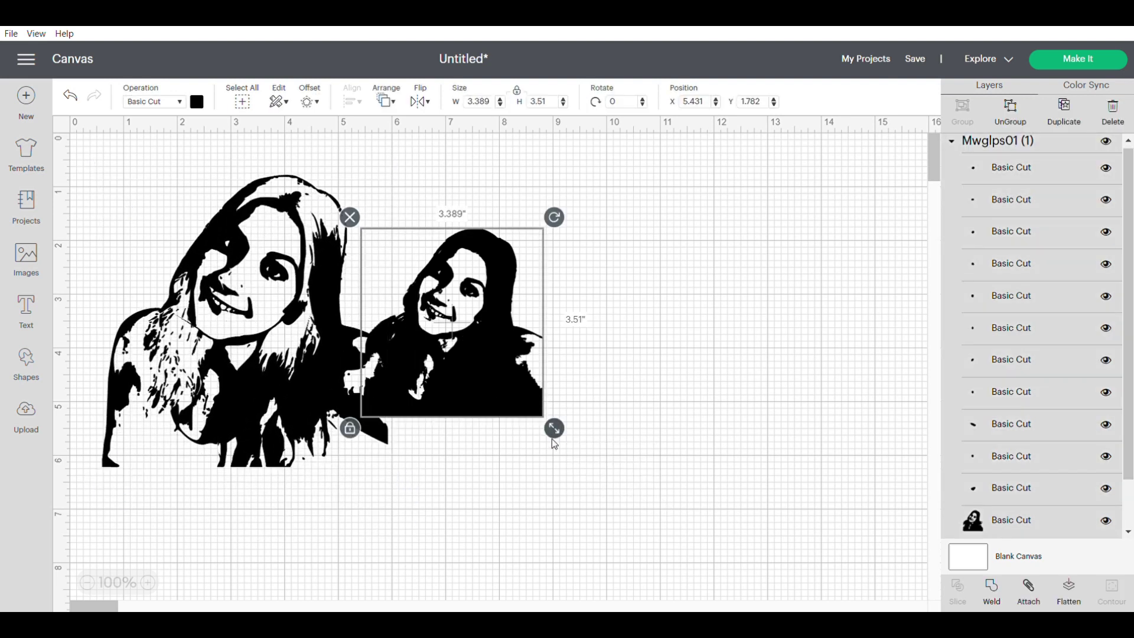
left_click_drag(554, 425, 646, 526)
left_click_drag(586, 450, 631, 398)
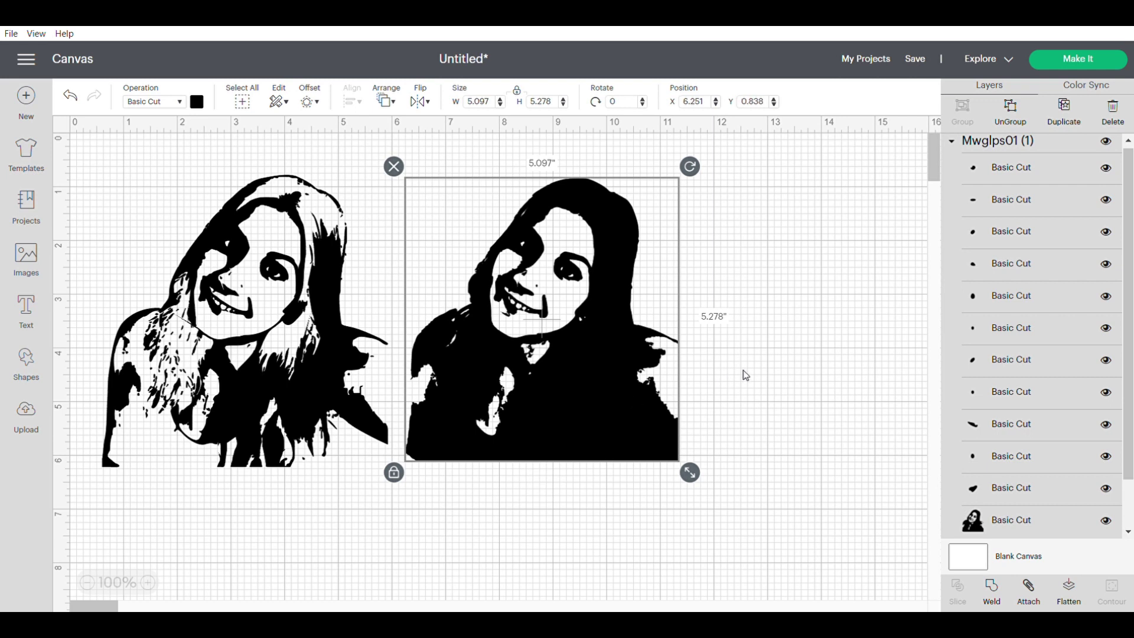
Nudge the solid black portrait slightly away from the detailed-hair portrait and leave both deselected
left_click(784, 358)
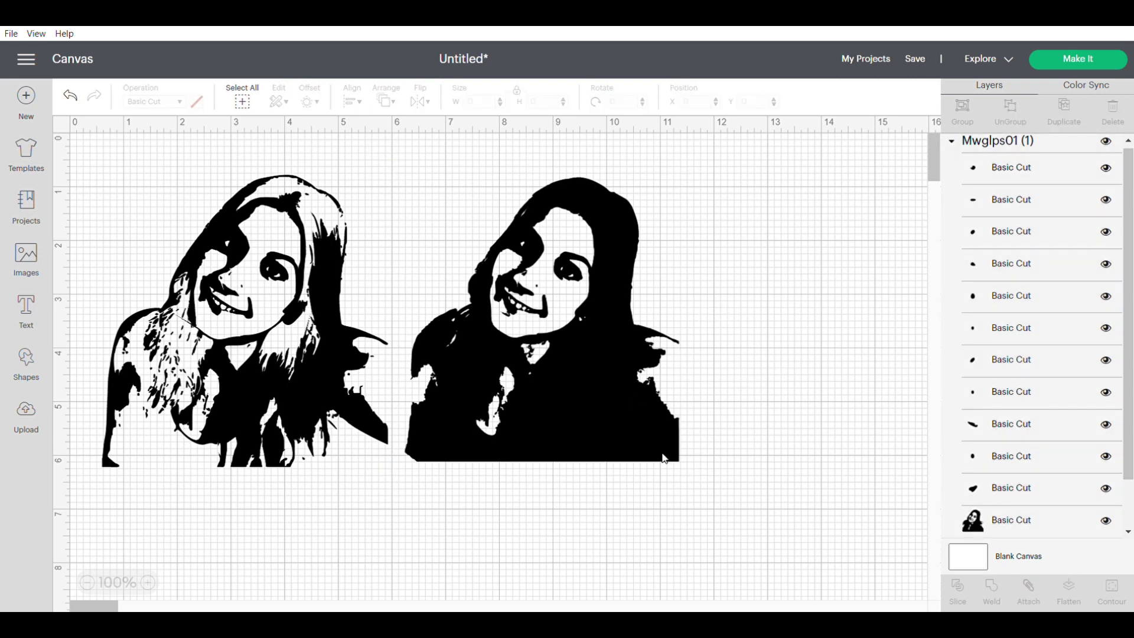
left_click(647, 435)
left_click_drag(647, 435, 650, 437)
left_click(779, 387)
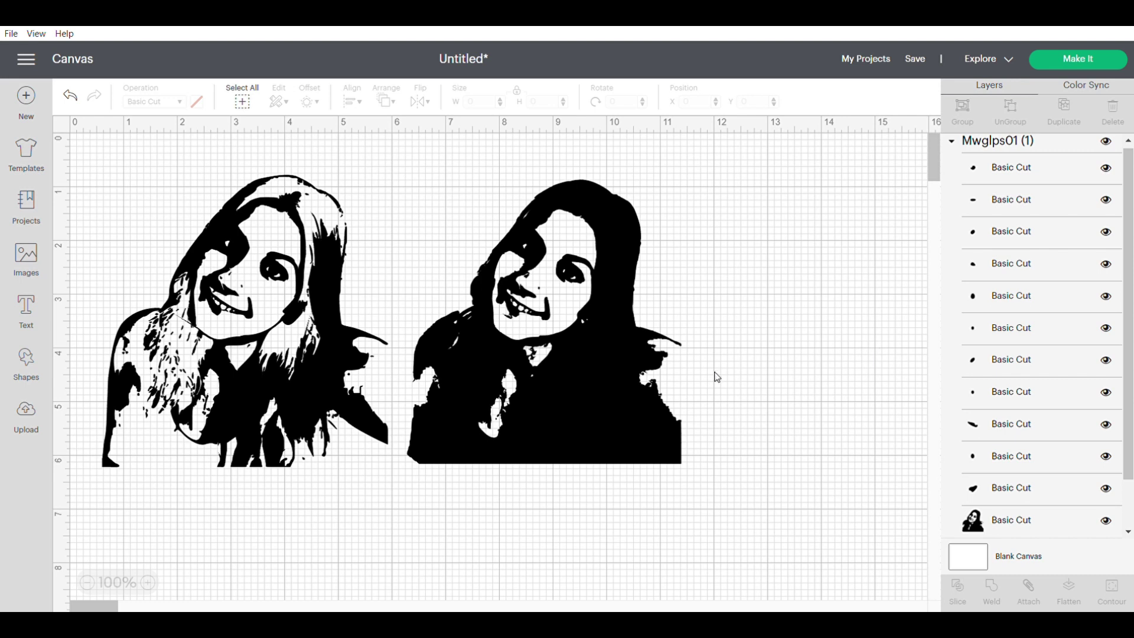
Nudge the detailed-hair portrait slightly and place a two-line caption "Cricut Design Space", reduced in size, beneath it
left_click_drag(309, 212, 324, 220)
left_click(772, 309)
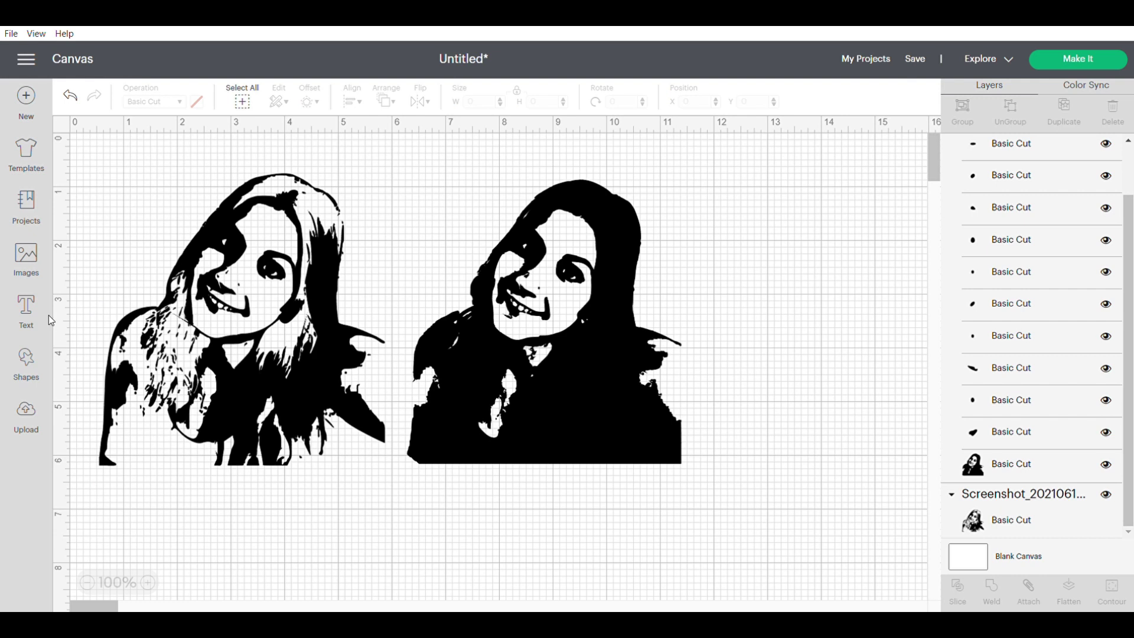
left_click(30, 310)
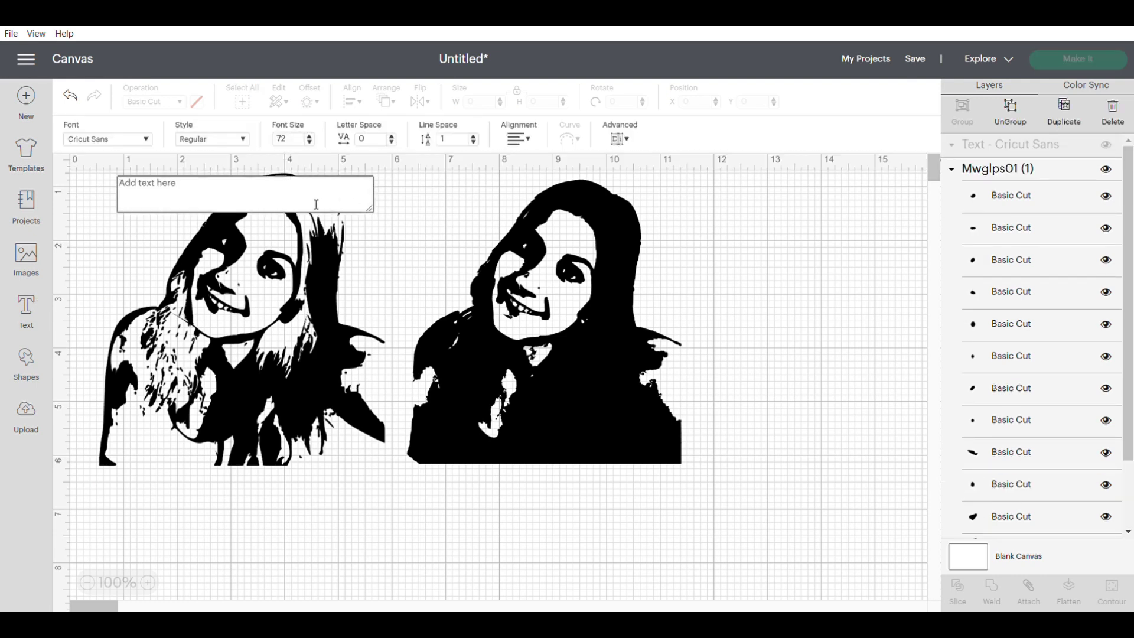
type("Cricut Design Space")
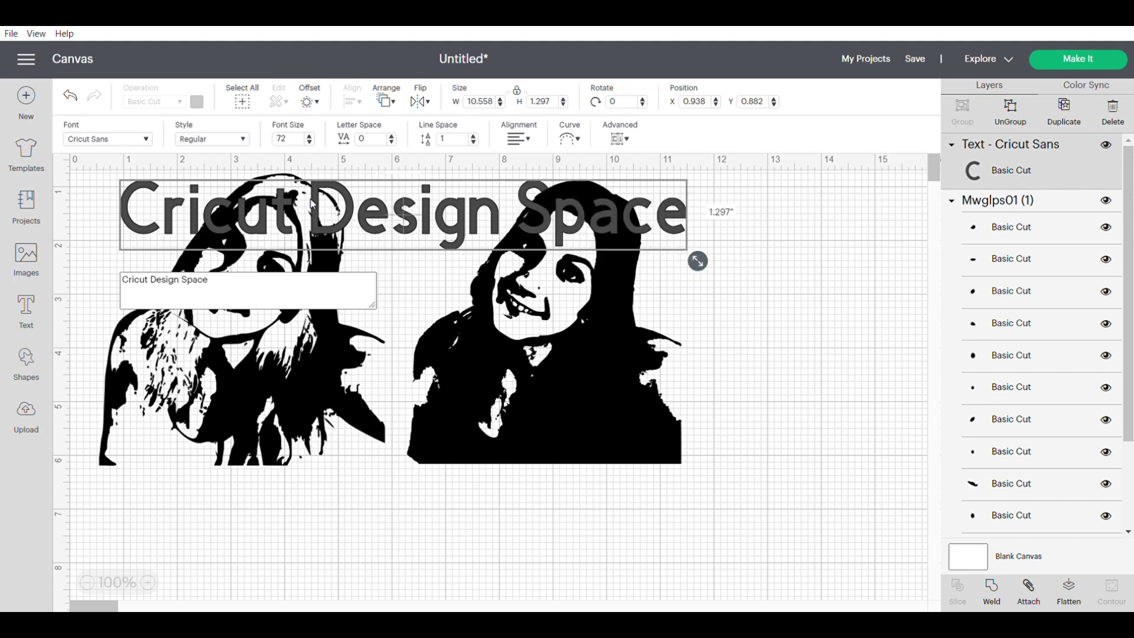
left_click_drag(697, 261, 340, 260)
left_click_drag(230, 219, 230, 527)
Add a smaller text caption "picsvg.com" beneath the solid black portrait and leave it deselected
left_click(26, 307)
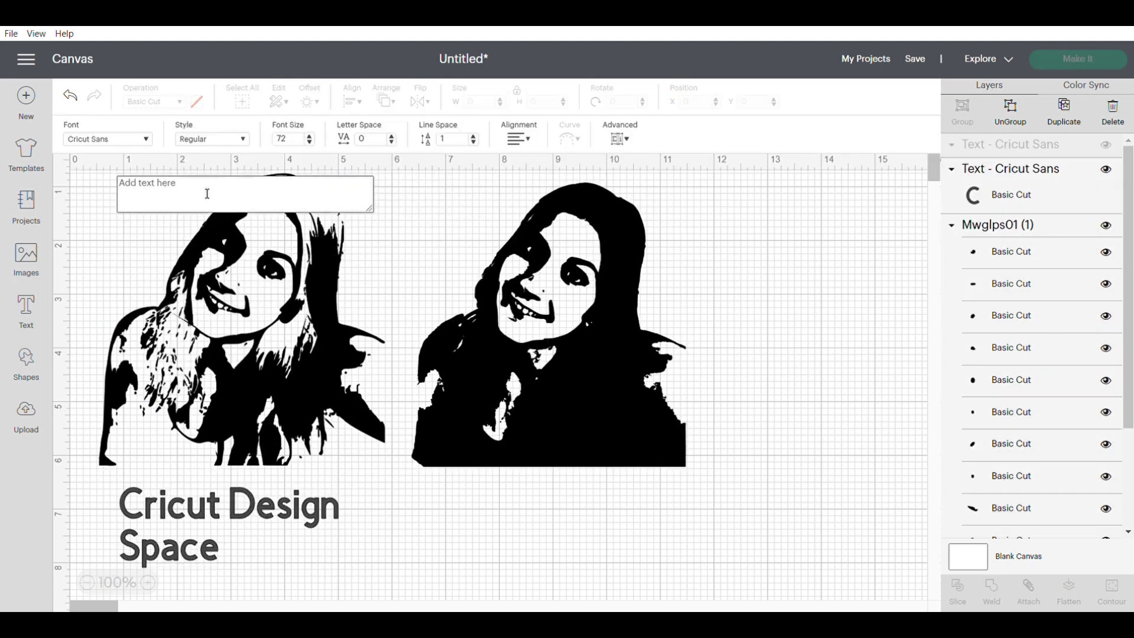
type("Picsvg.com")
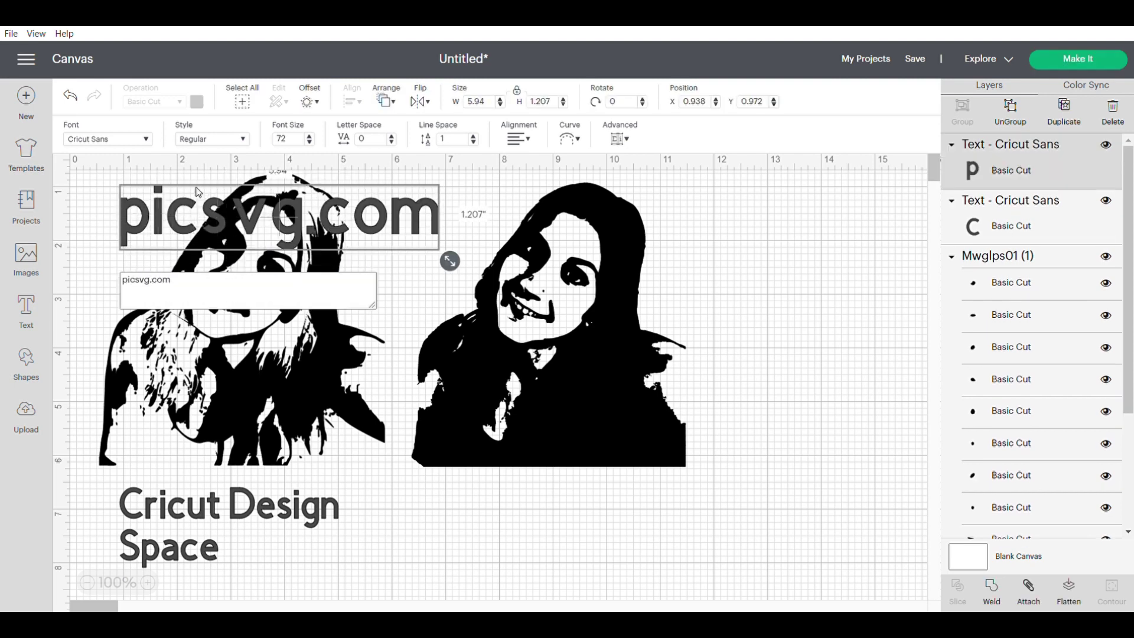
left_click(429, 269)
left_click_drag(413, 230, 673, 529)
left_click(779, 485)
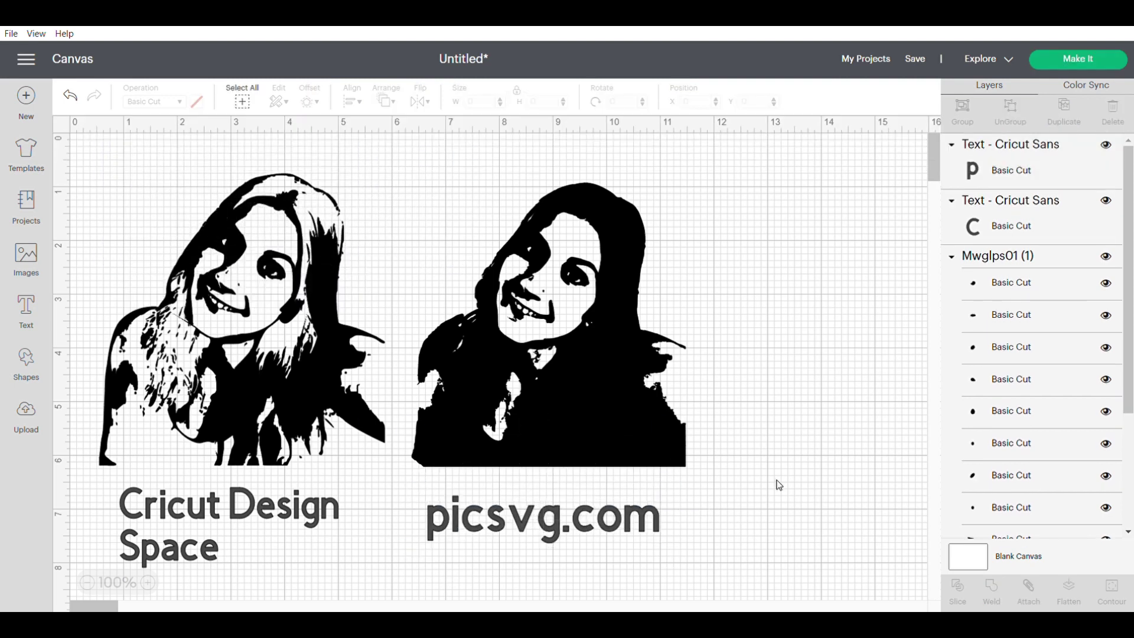
Ungroup the solid black portrait into its separate pieces and undo the last change made to a piece
mouse_move(594, 367)
left_mouse_down()
mouse_move(481, 341)
mouse_move(600, 362)
left_mouse_up()
left_click(1010, 112)
left_click(539, 277)
key("ctrl+z")
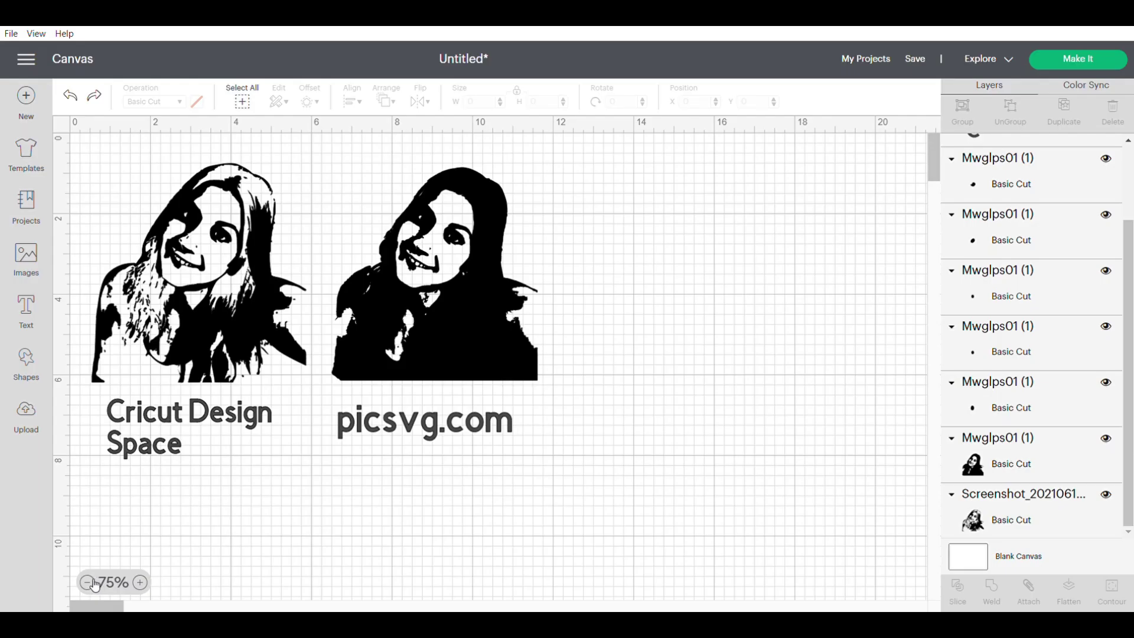
Add the thin line-art portrait from the recent uploads to the canvas
left_click(88, 583)
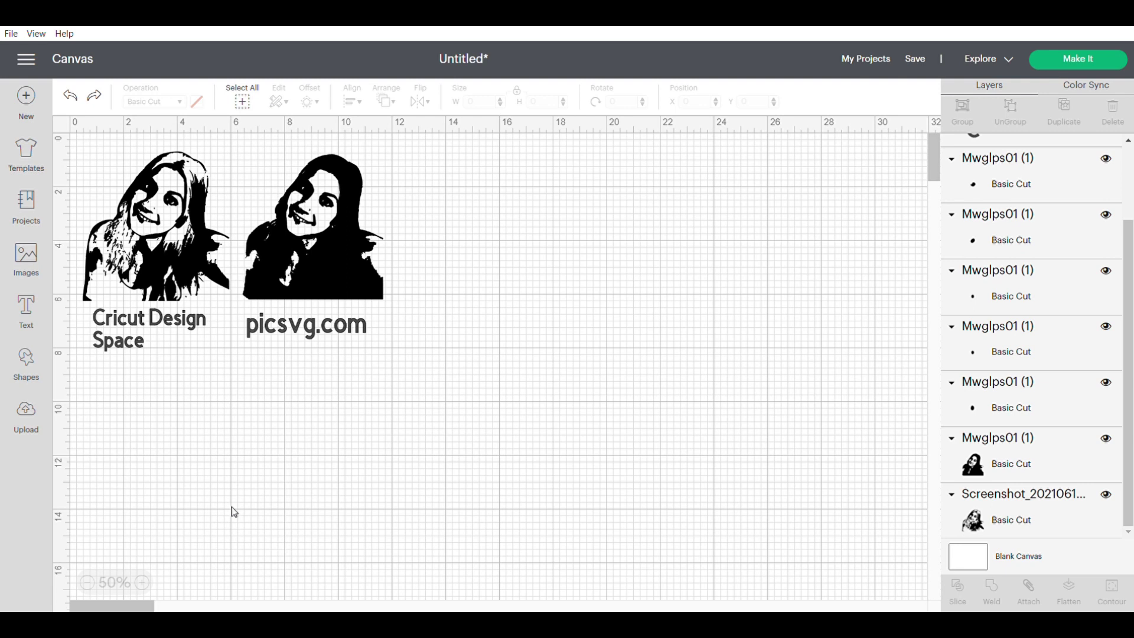
left_click(26, 416)
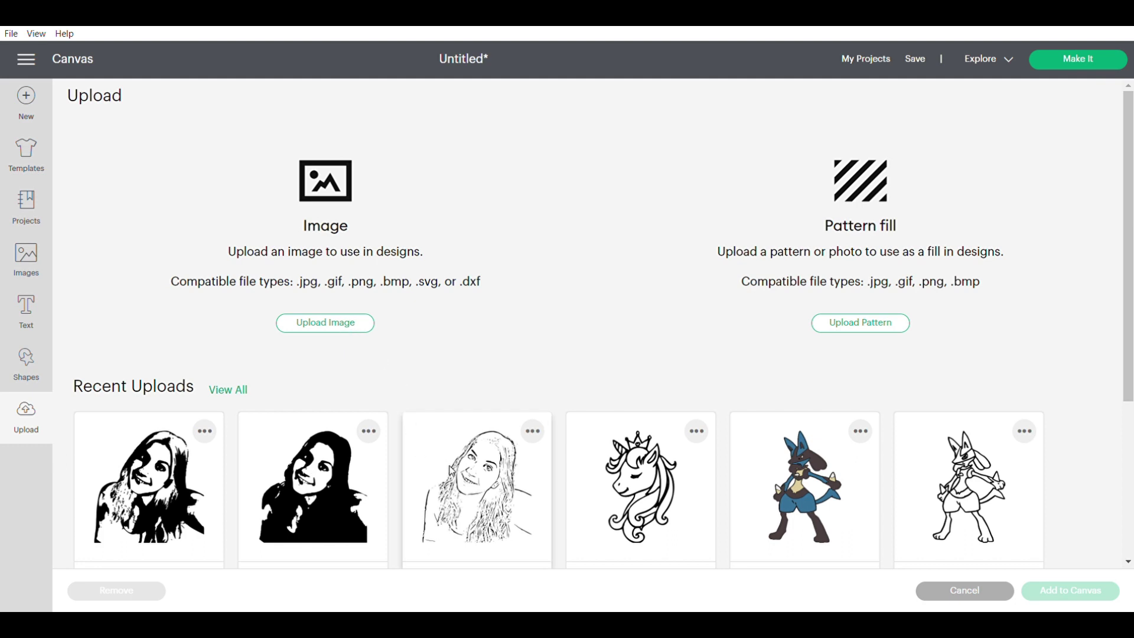
left_click(451, 471)
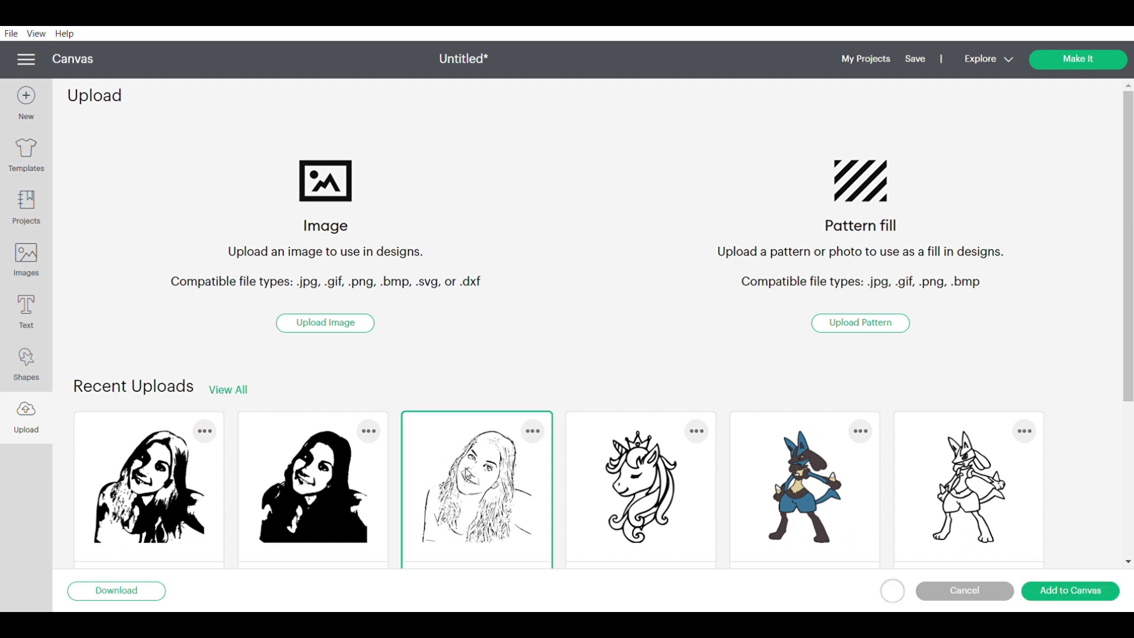
left_click(1057, 600)
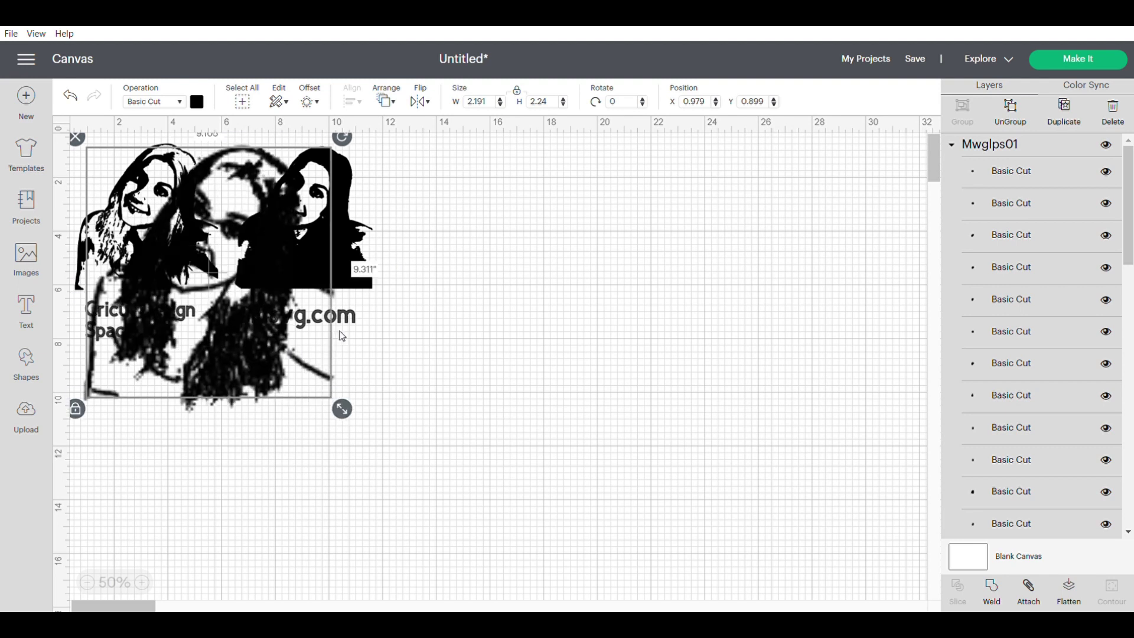
Move the line-art portrait clear of the two captioned portraits and enlarge it to about 16.08 × 16.44 inches
left_click_drag(424, 368, 707, 370)
mouse_move(751, 493)
left_mouse_down()
mouse_move(848, 549)
mouse_move(895, 596)
left_mouse_up()
left_click_drag(650, 354, 644, 329)
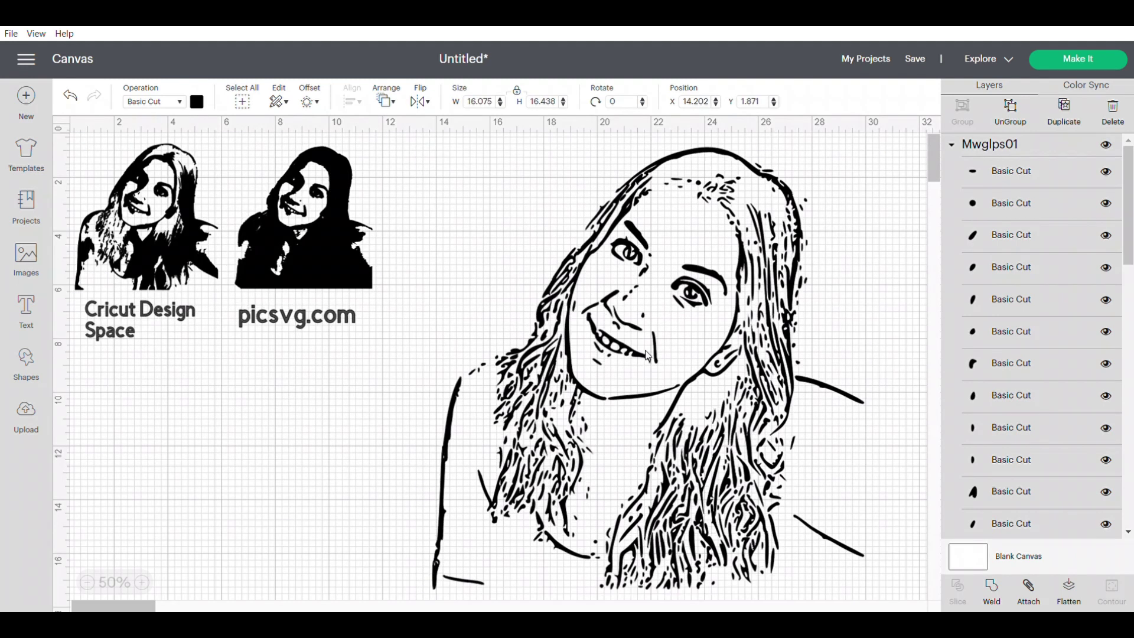
Ungroup the line-art portrait and delete the two loose shoulder lines beside the hair on the ear side
left_click(994, 116)
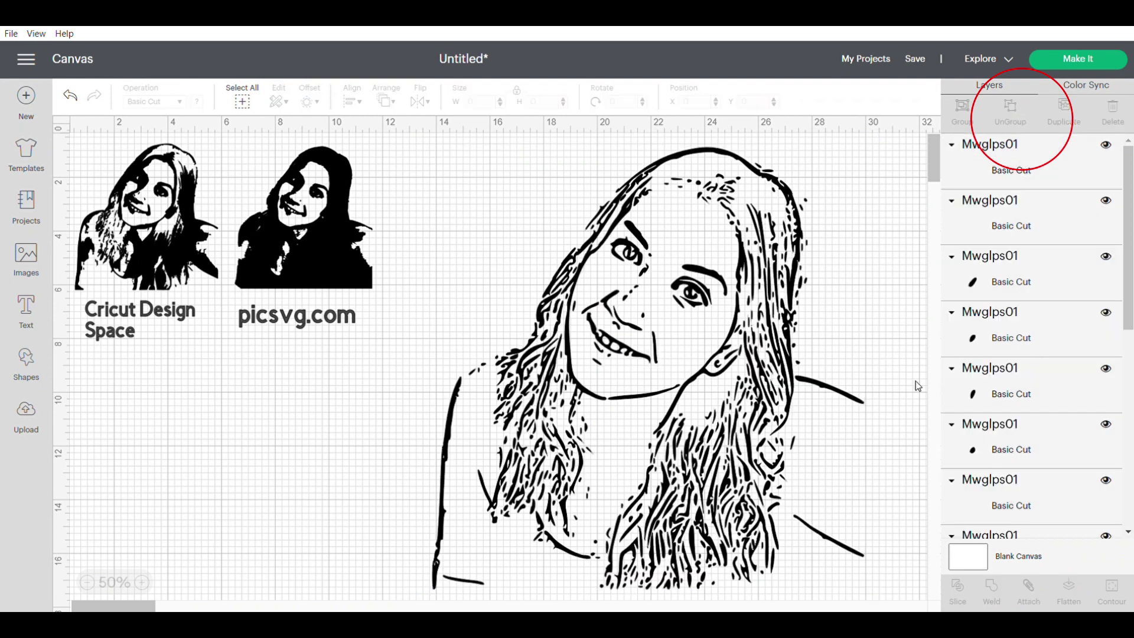
left_click_drag(827, 395, 854, 388)
left_click(785, 440)
left_click(807, 523)
left_click(767, 493)
left_click(825, 530)
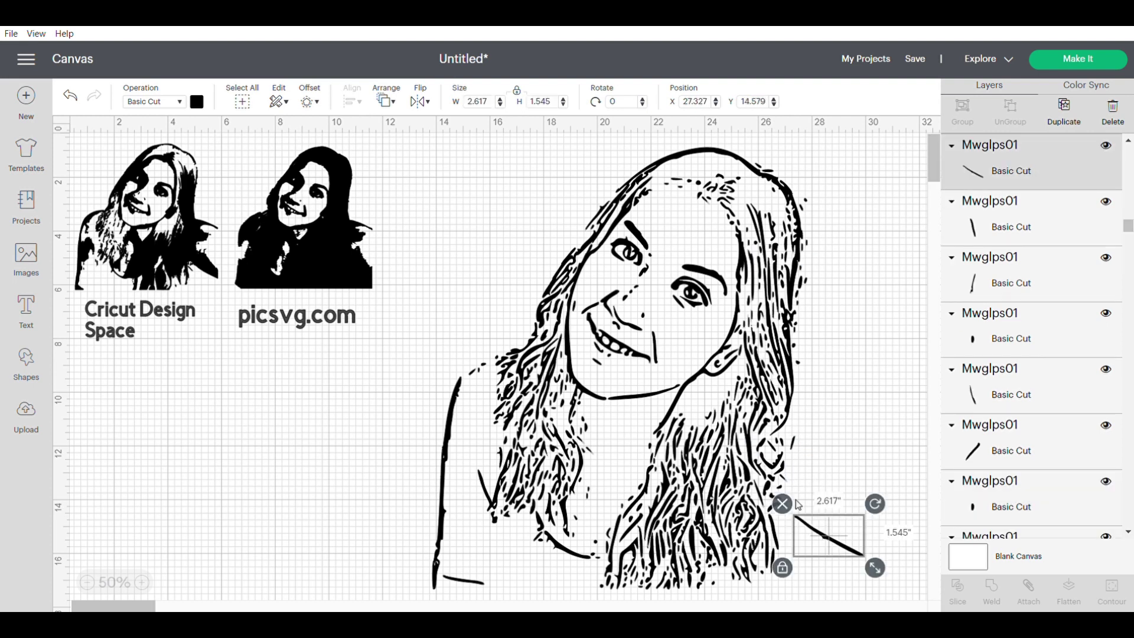
left_click(785, 508)
Try to delete the whole outer strip of hair strands on the ear side and undo that deletion
mouse_move(822, 432)
left_mouse_down()
mouse_move(768, 446)
mouse_move(748, 581)
left_mouse_up()
left_click(732, 258)
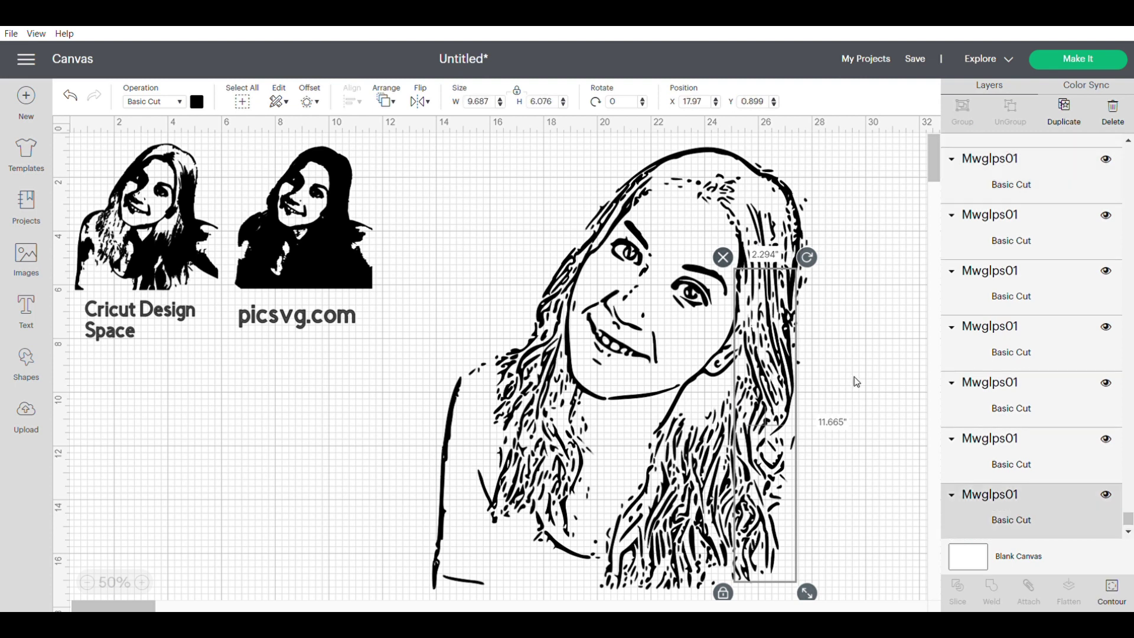
left_click(857, 383)
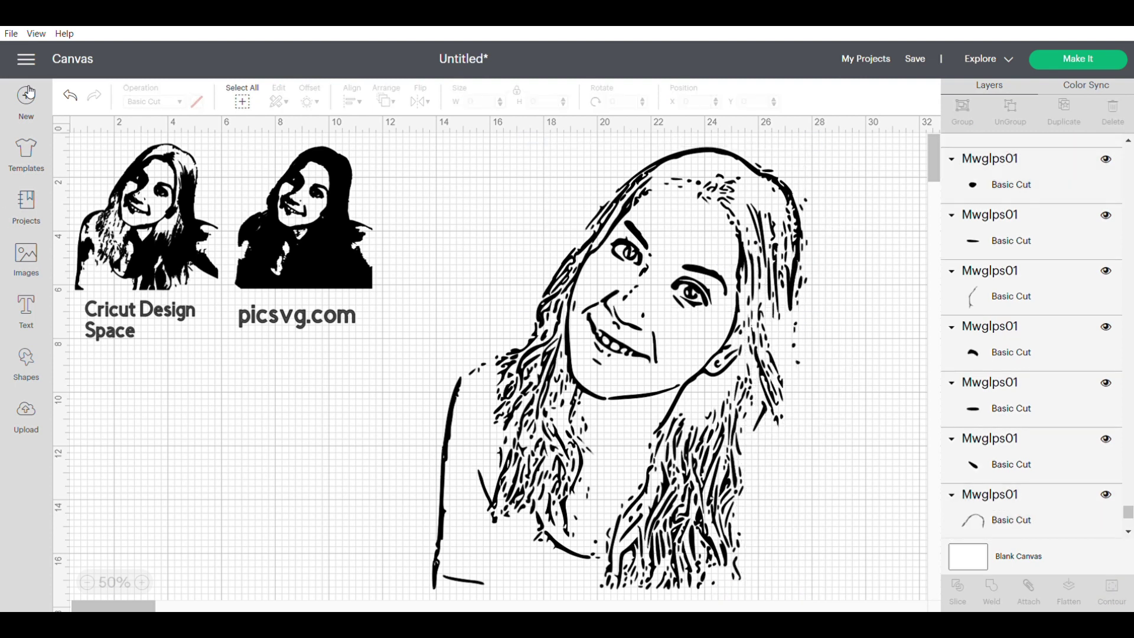
left_click(71, 100)
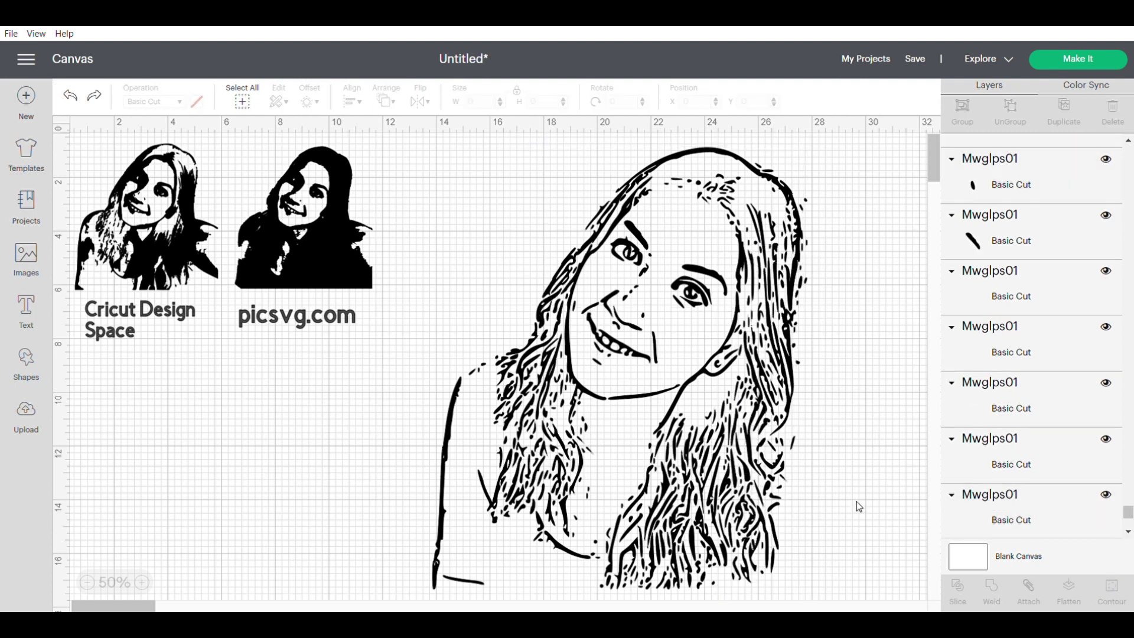
Delete the outermost lower hair strands on the ear side in small groups, keeping the upper hair
left_click_drag(771, 443, 762, 499)
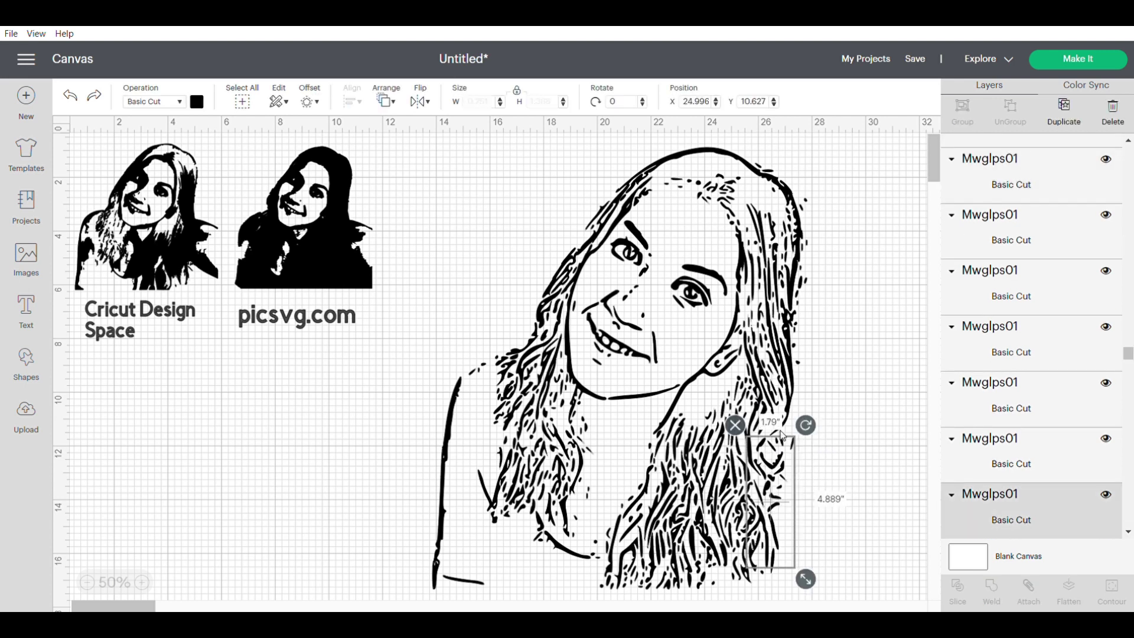
left_click_drag(808, 462, 767, 443)
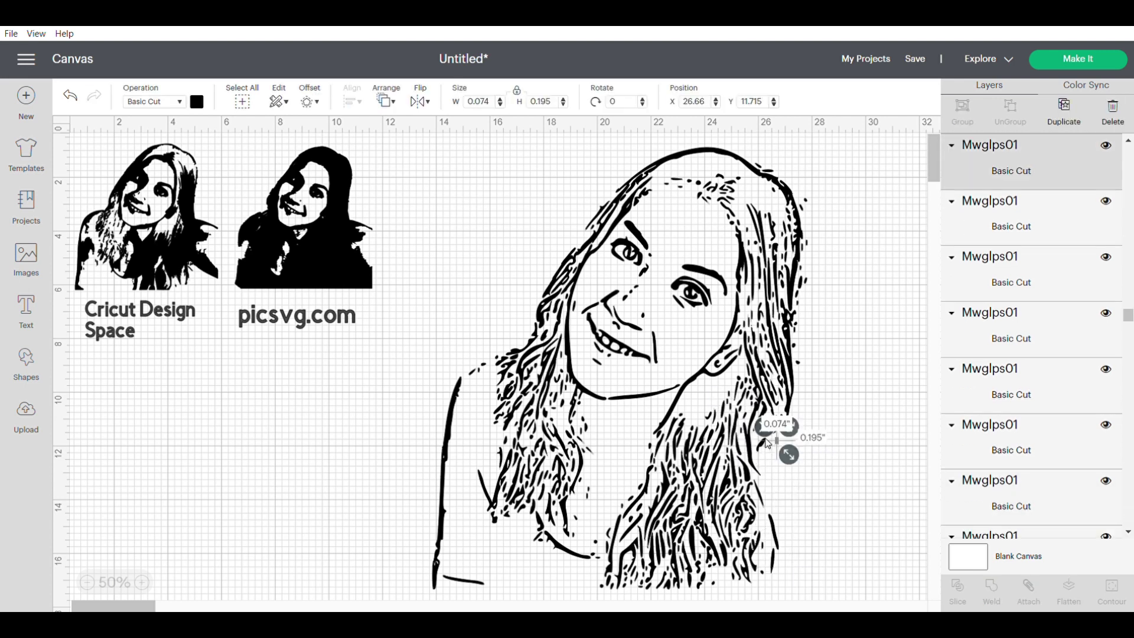
left_click(760, 434)
left_click_drag(791, 491, 757, 601)
left_click(723, 470)
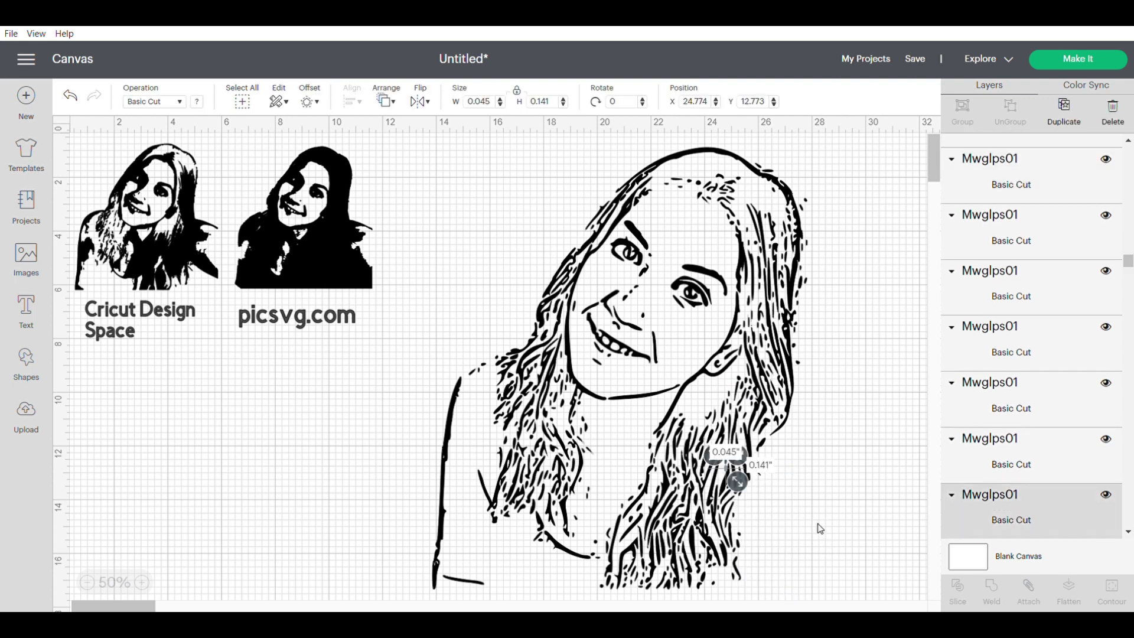
Shorten the ear-side hair by deleting the strands at its bottom ends
left_click_drag(779, 523, 732, 593)
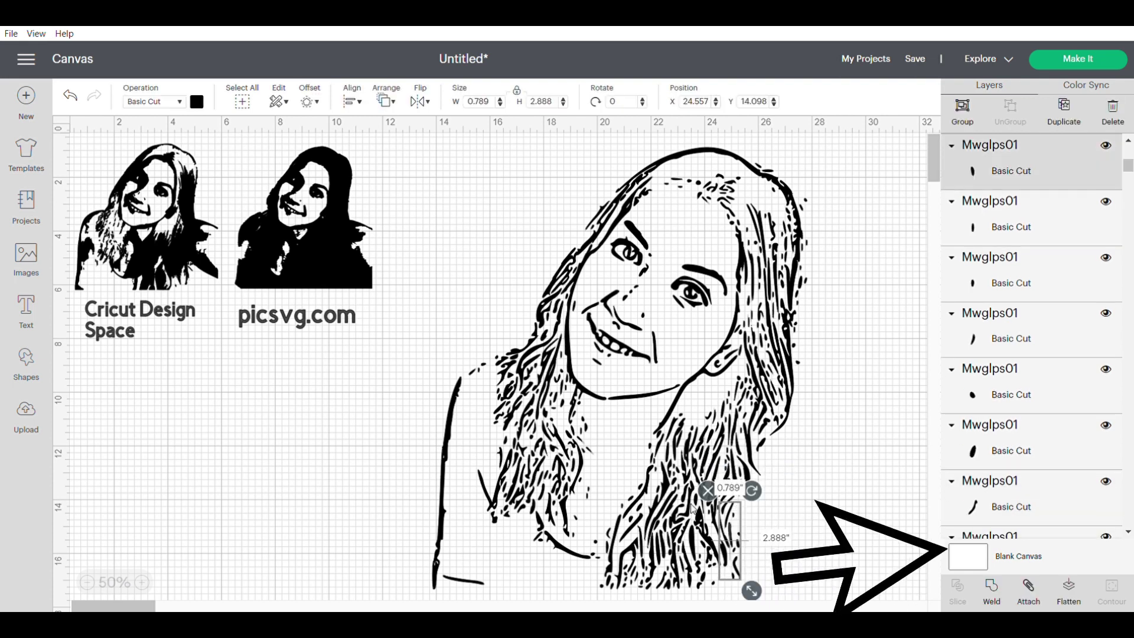
left_click(812, 531)
left_click_drag(755, 557, 600, 611)
left_click(588, 495)
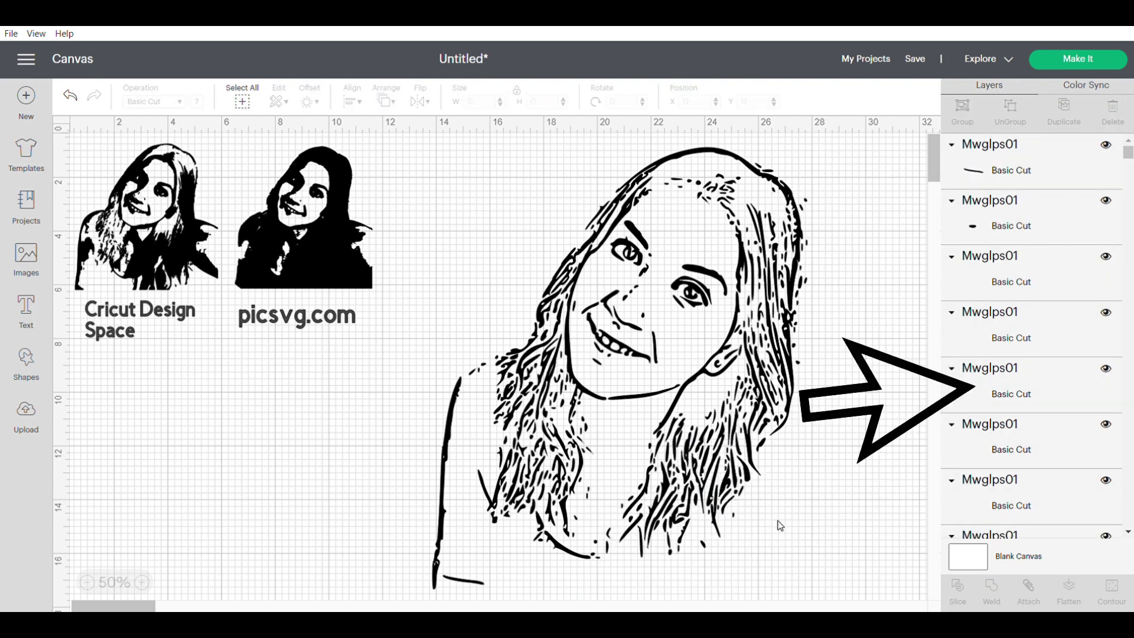
Delete the neckline curve and the small loose specks between the two lower sections of hair
left_click_drag(574, 558, 503, 572)
key("Delete")
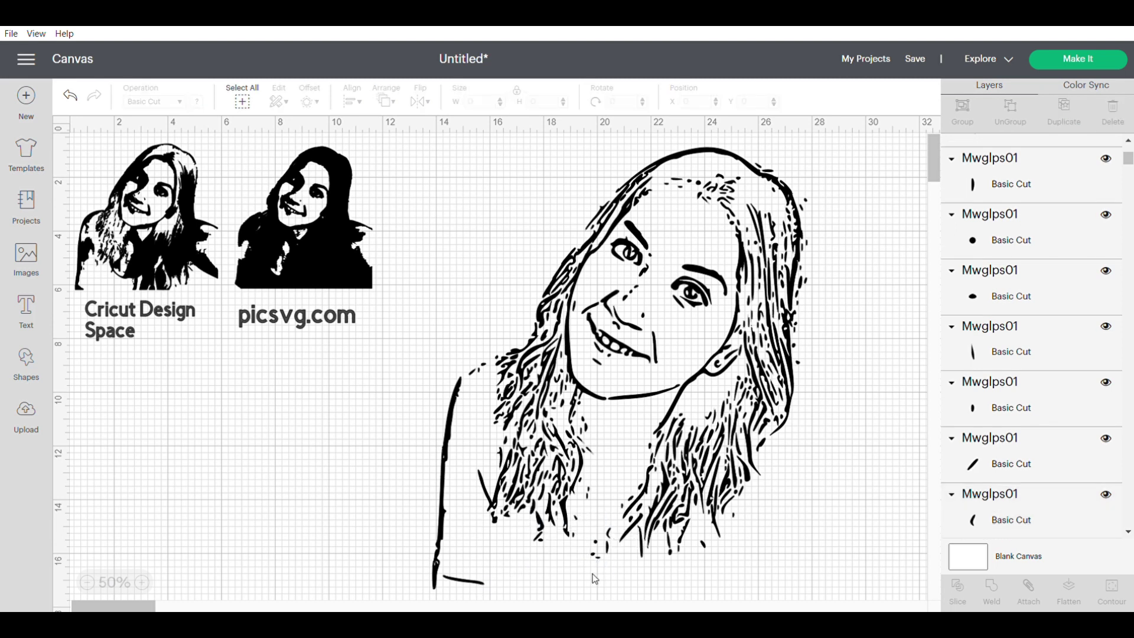
left_click_drag(601, 564, 578, 479)
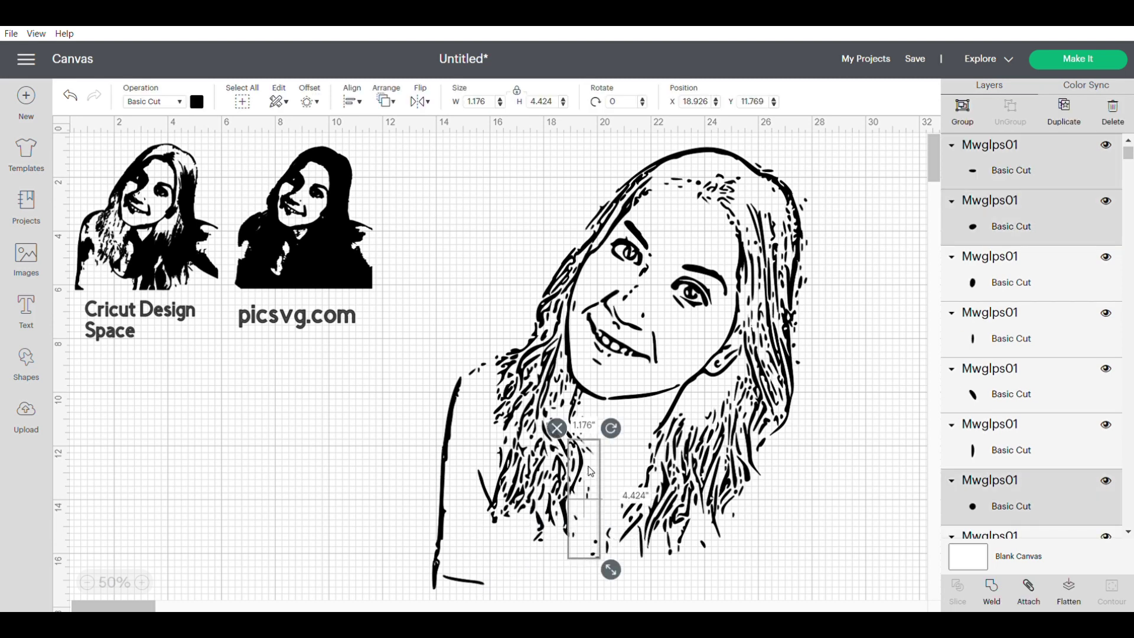
left_click(558, 428)
left_click_drag(604, 565, 565, 474)
left_click(602, 509)
Delete individual lower hair strands picked by their layers and undo the last deletion
left_click(556, 447)
left_click(554, 449)
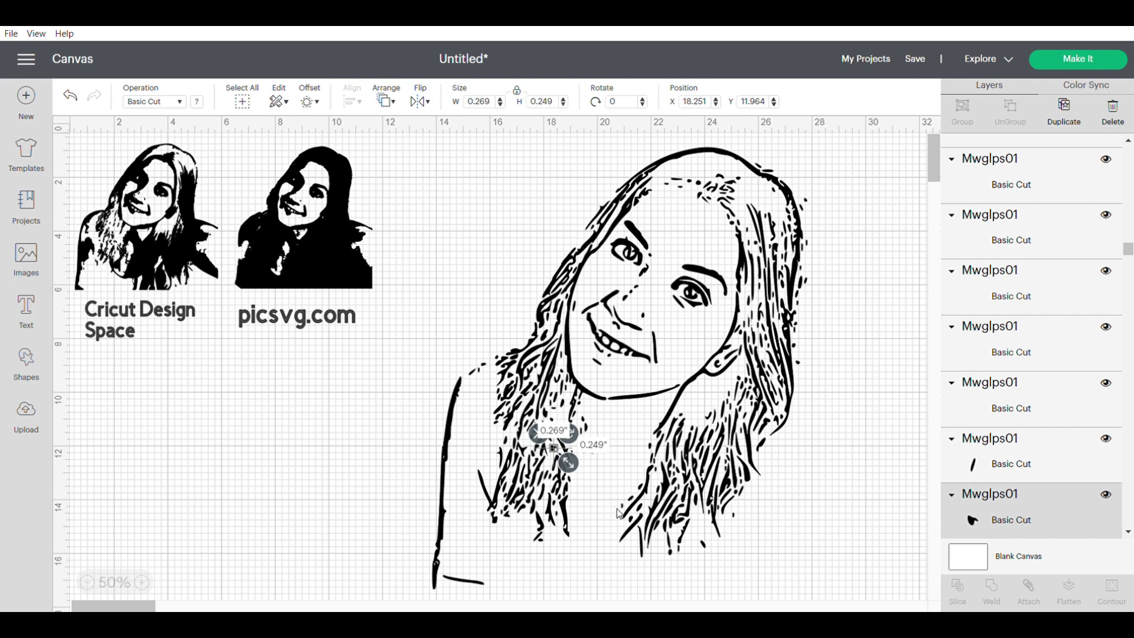
left_click(1051, 406)
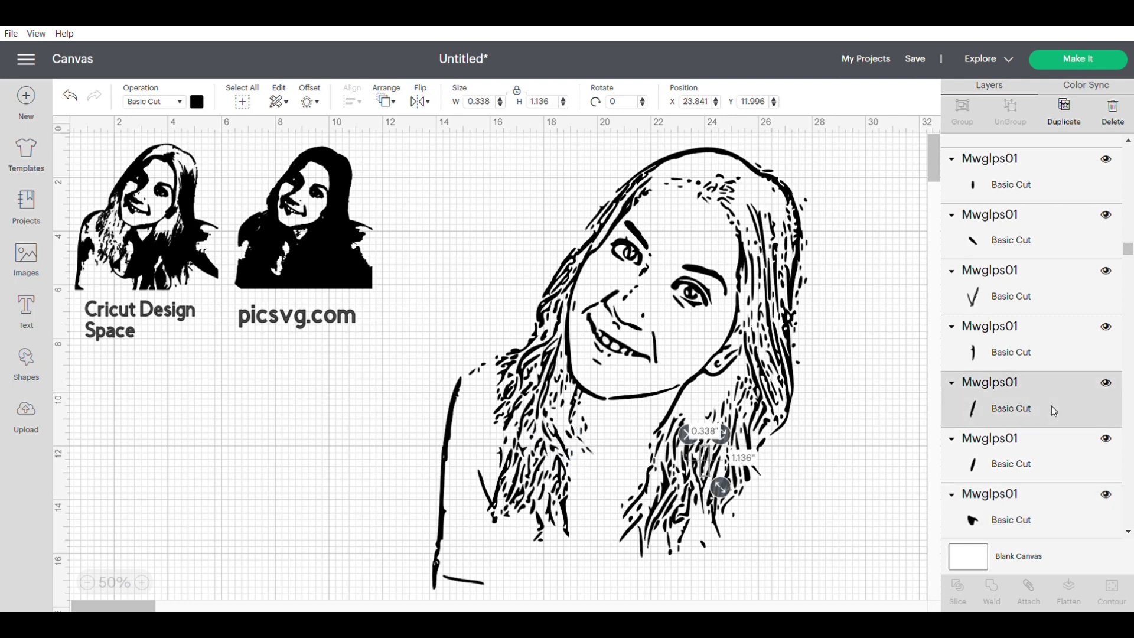
left_click(1047, 293)
key("Delete")
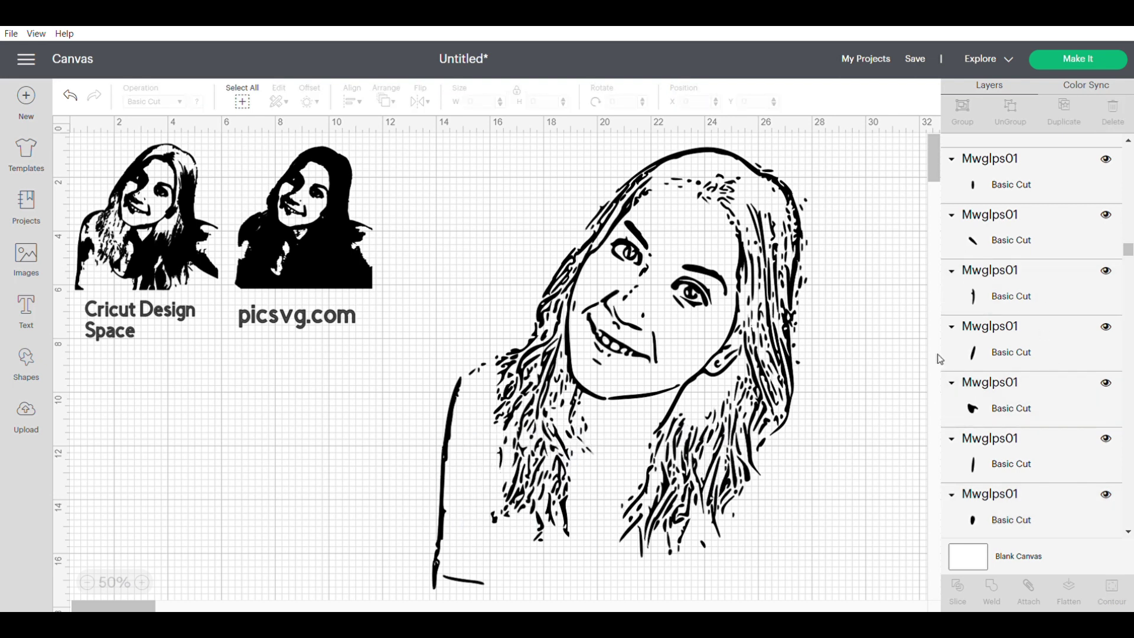
left_click(80, 98)
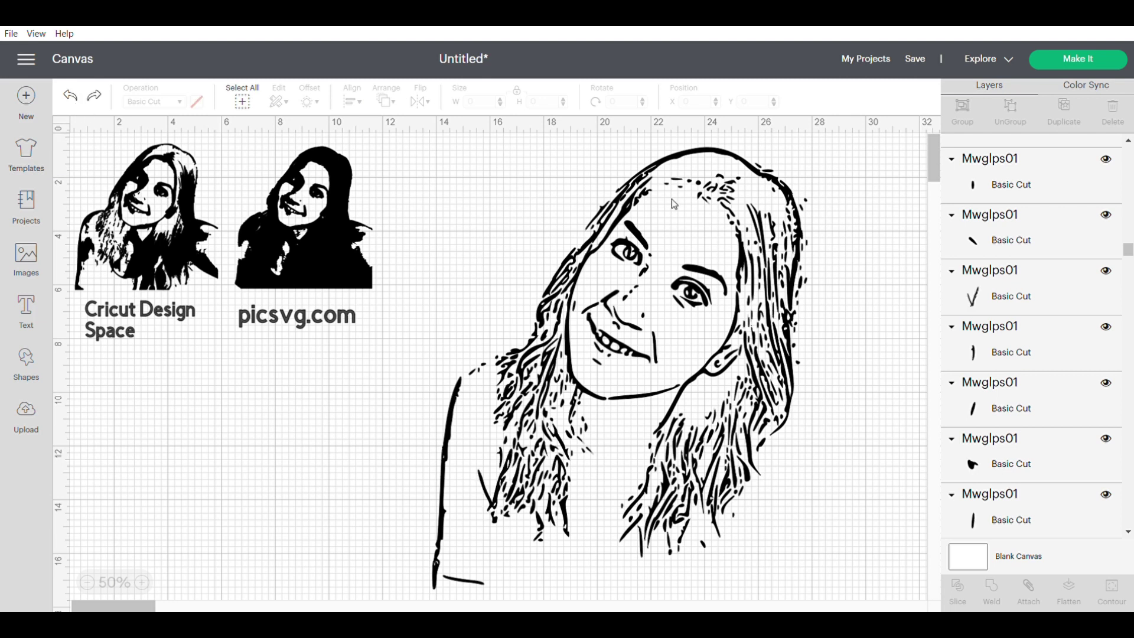
Delete stray specks outside the hair's outer edge, from the crown down to beside the ear
left_click(760, 164)
left_click(818, 176)
left_click(691, 177)
left_click(804, 210)
left_click(142, 581)
scroll(316, 562, "right", 10)
scroll(539, 329, "left", 3)
left_click(554, 340)
left_click(502, 301)
key("Delete")
left_click(515, 221)
key("Delete")
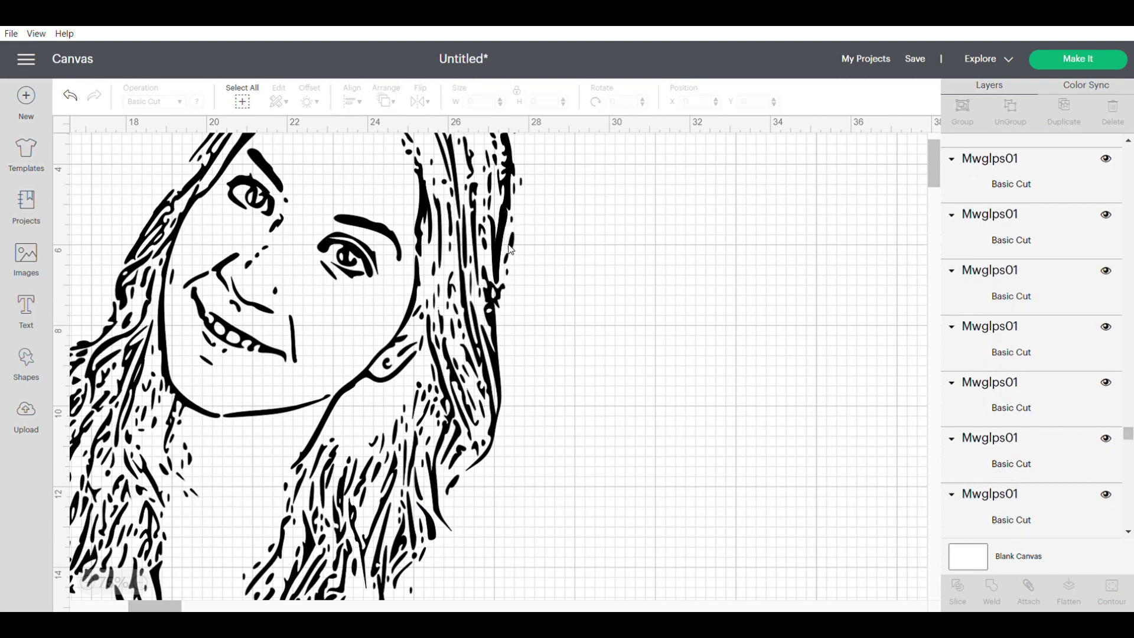
Try to delete a strand inside the ear-side hair and undo that deletion
left_click(467, 265)
key("Delete")
left_click(70, 95)
Delete the tiny stray speck just outside the ear-side hair at eye level
left_click(520, 262)
left_click(579, 277)
left_click(498, 272)
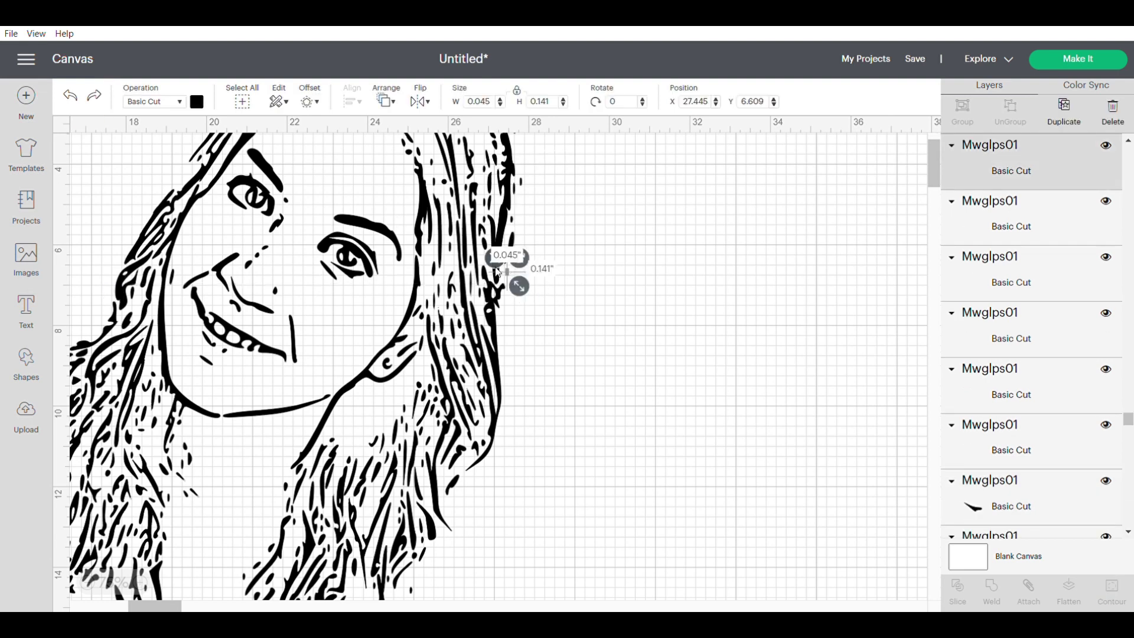
left_click(501, 267)
left_click(513, 249)
left_click(536, 214)
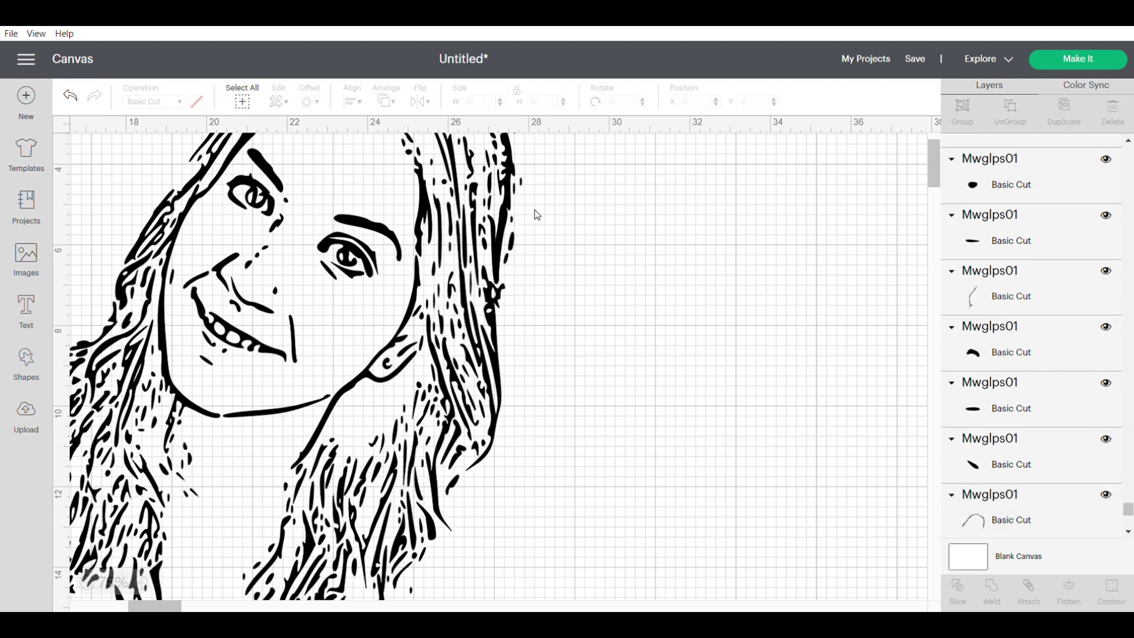
Delete the small stray marks along the outside of the hair outline near the crown
left_click(523, 185)
left_click(509, 183)
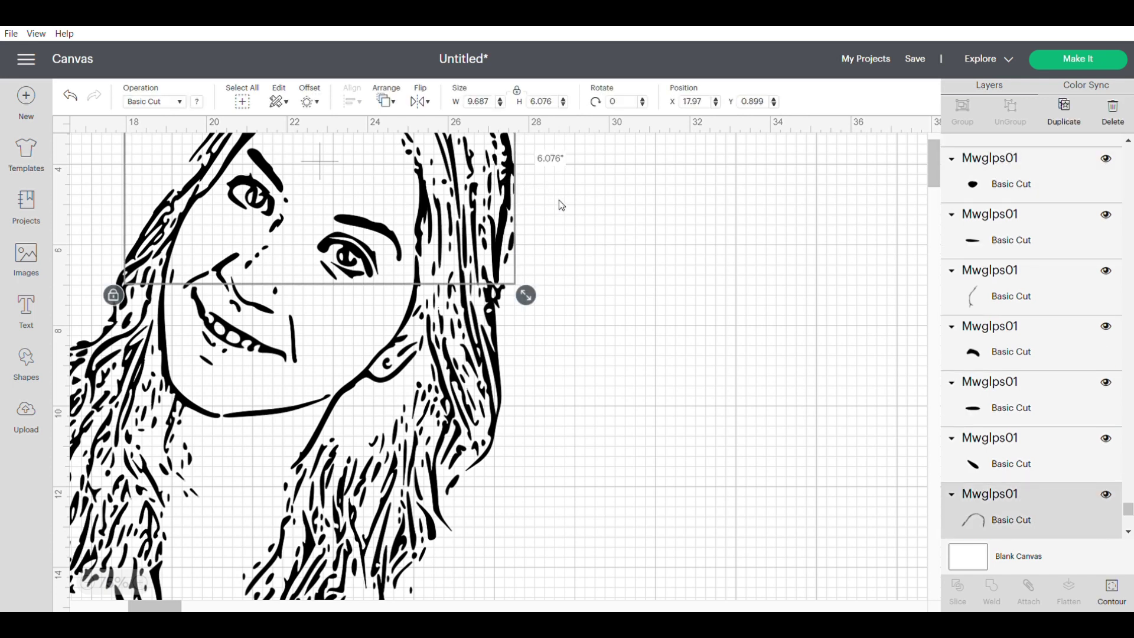
scroll(578, 292, "up", 3)
left_click(565, 243)
left_click(516, 265)
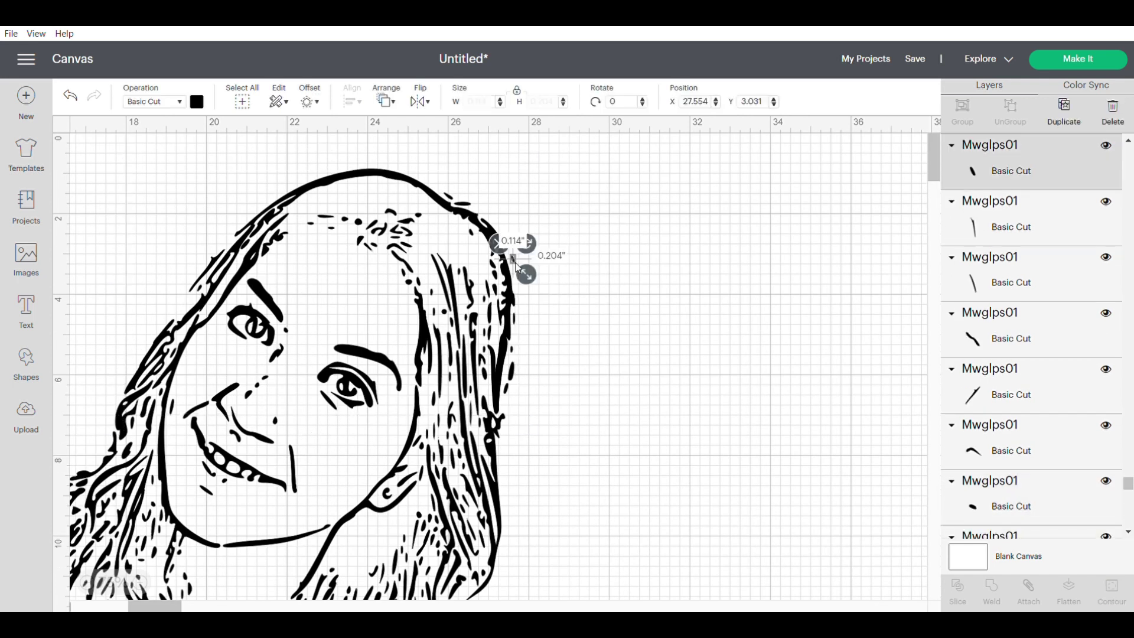
left_click(481, 214)
left_click(470, 206)
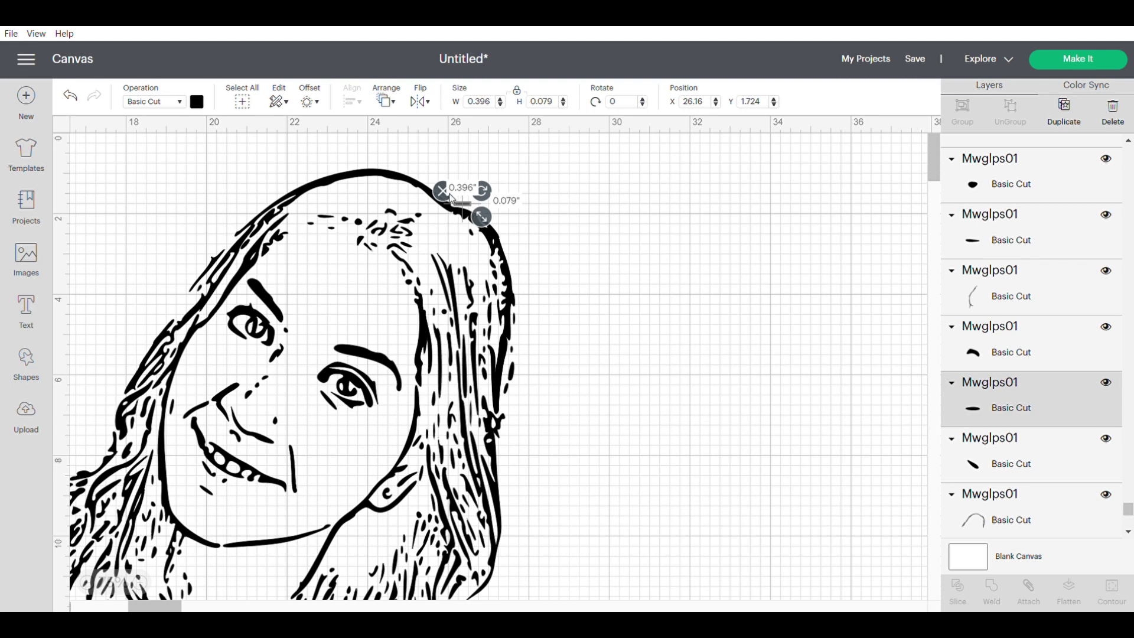
key("Delete")
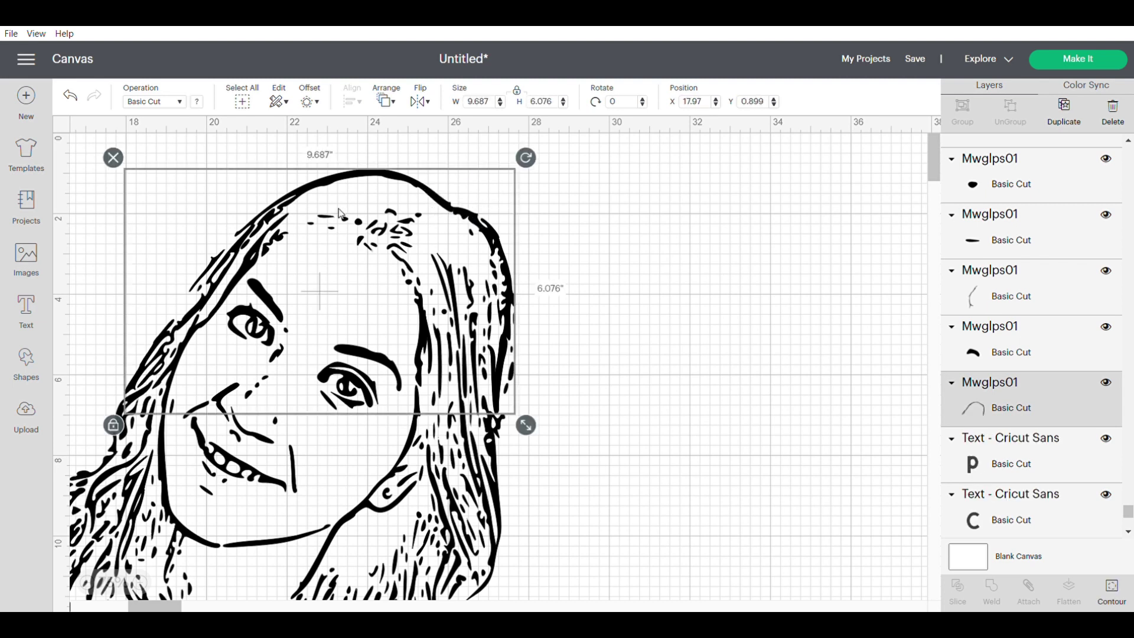
Try to delete stray marks beside the neck below the chin and undo the deletions
left_click(745, 261)
scroll(676, 287, "down", 1)
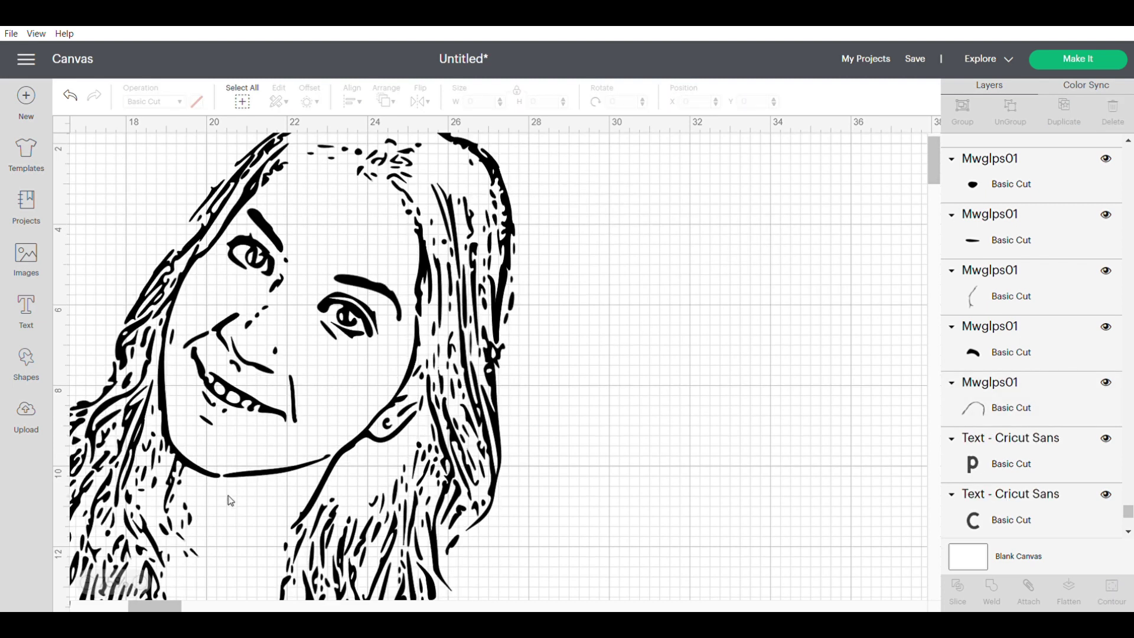
left_click_drag(220, 559, 155, 485)
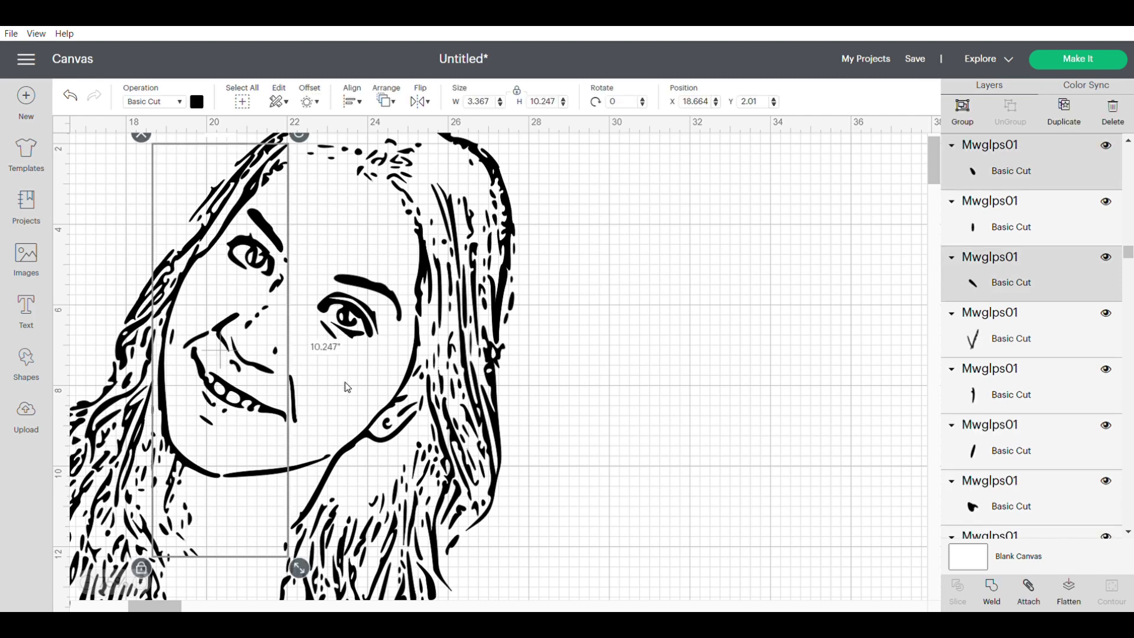
left_click(204, 485)
left_click(196, 508)
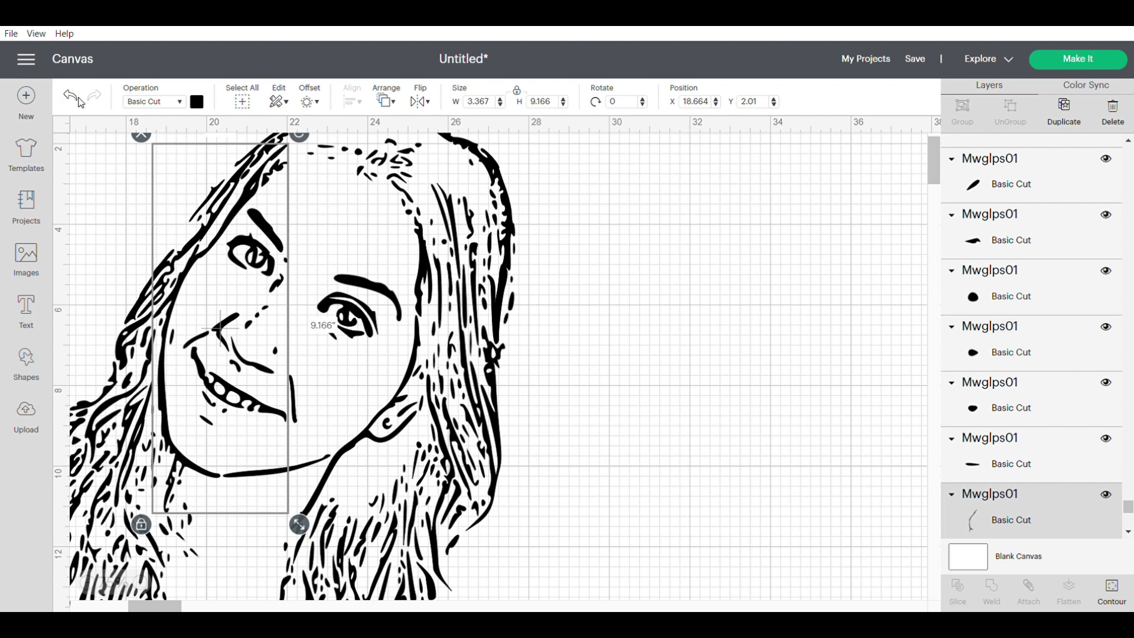
left_click(260, 431)
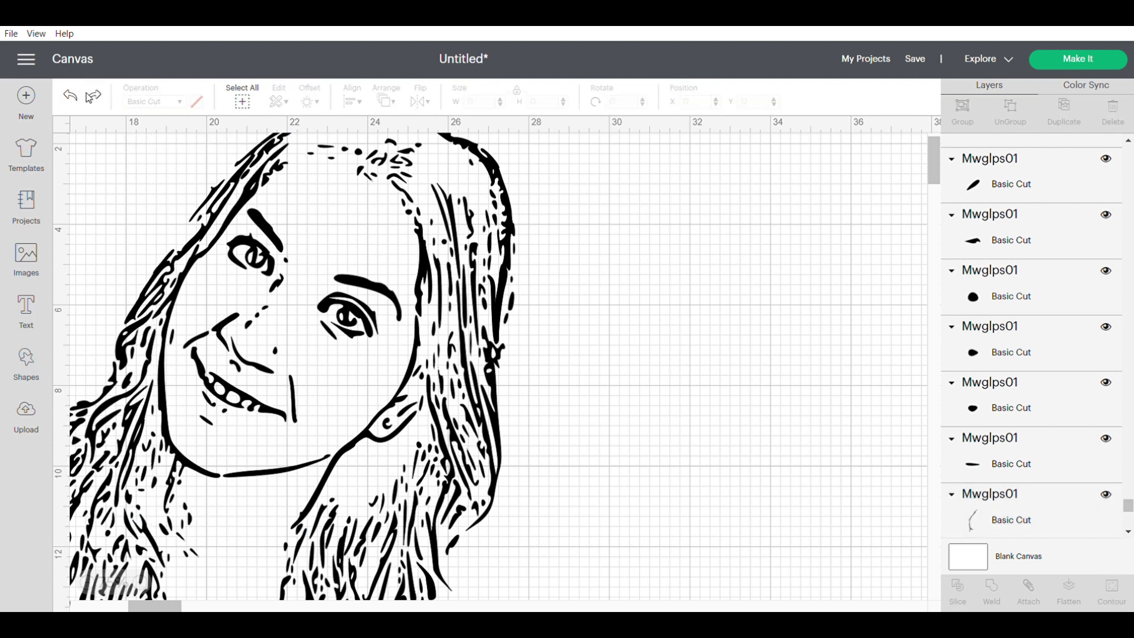
scroll(592, 274, "up", 2)
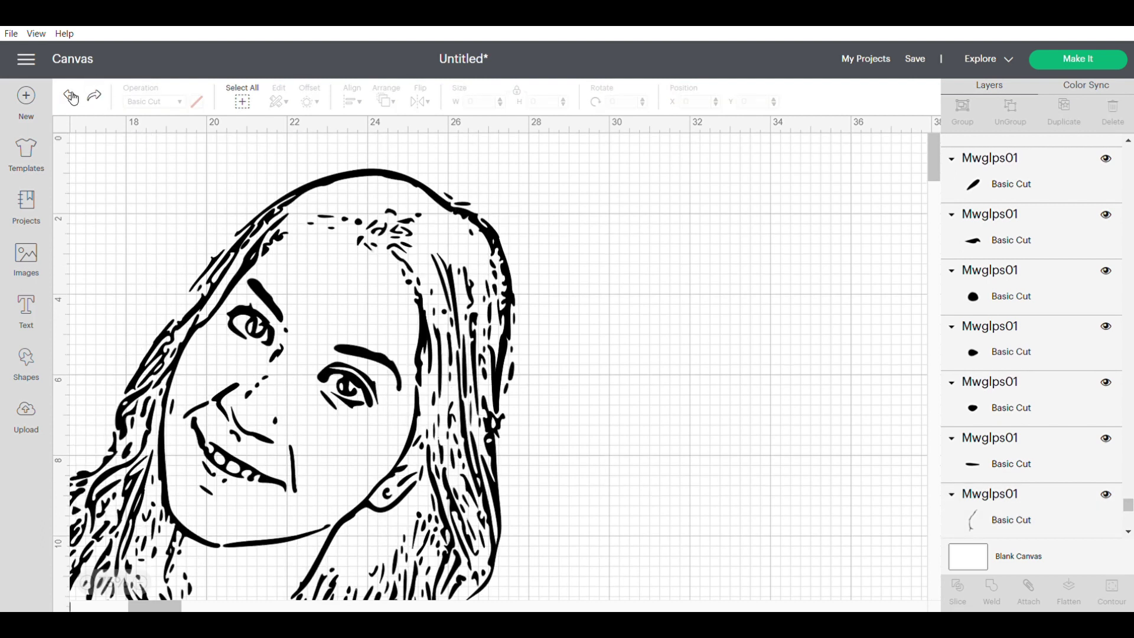
Delete the loose specks below the chin beside the shoulder-side hair, and undo the last deletion
scroll(260, 527, "down", 4)
left_click(189, 464)
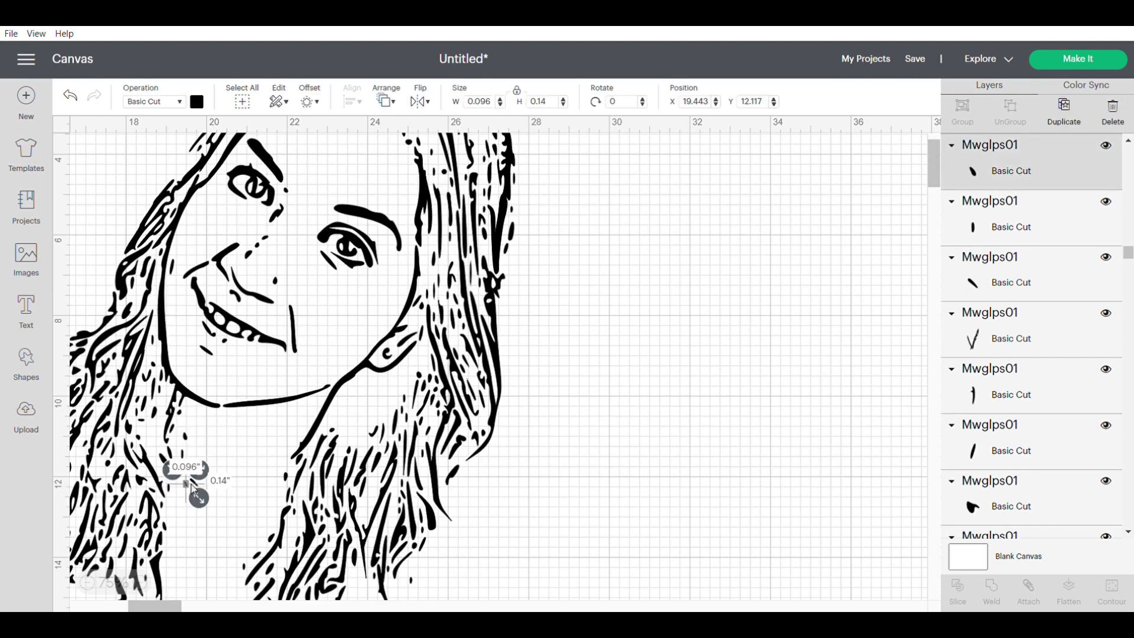
left_click(178, 472)
left_click_drag(177, 469, 180, 424)
left_click(182, 421)
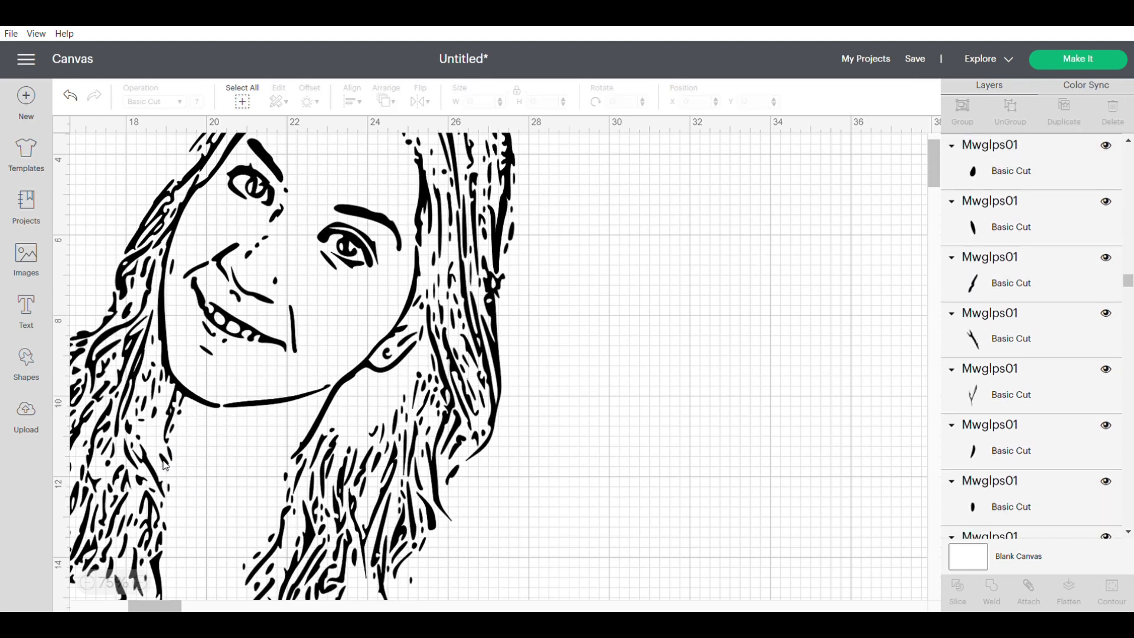
left_click(181, 421)
left_click(169, 418)
left_click_drag(168, 418, 261, 555)
left_click(70, 94)
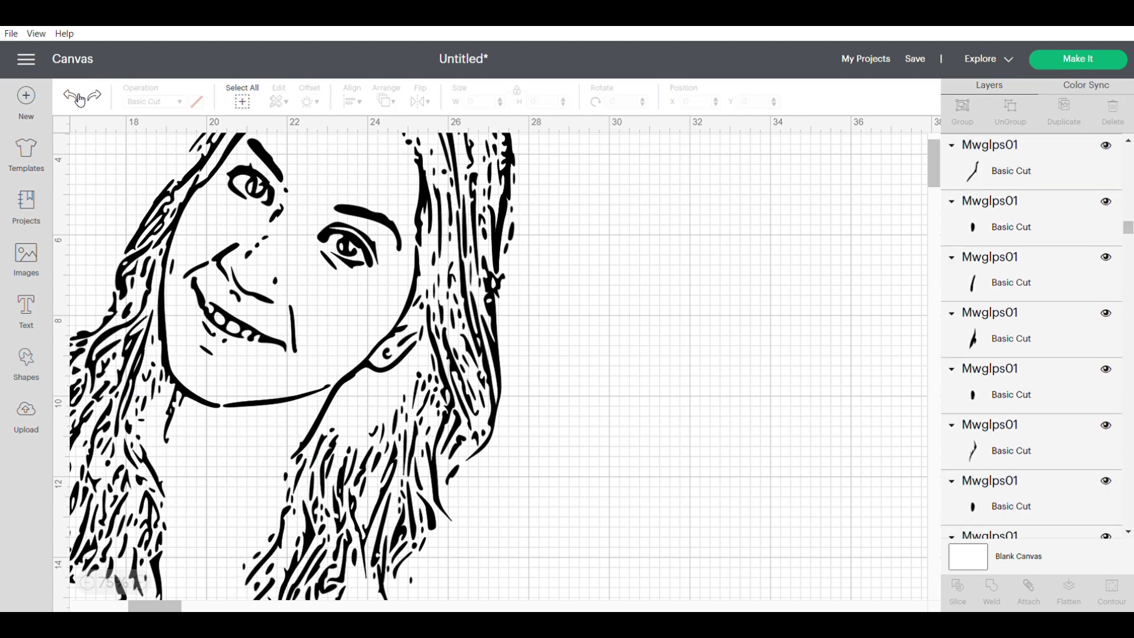
left_click(94, 94)
left_click(70, 95)
Delete stray specks at the lower tips of the ear-side hair
scroll(428, 366, "down", 3)
left_click(430, 393)
left_click(427, 401)
left_click(316, 424)
left_click(302, 378)
left_click_drag(155, 605, 115, 605)
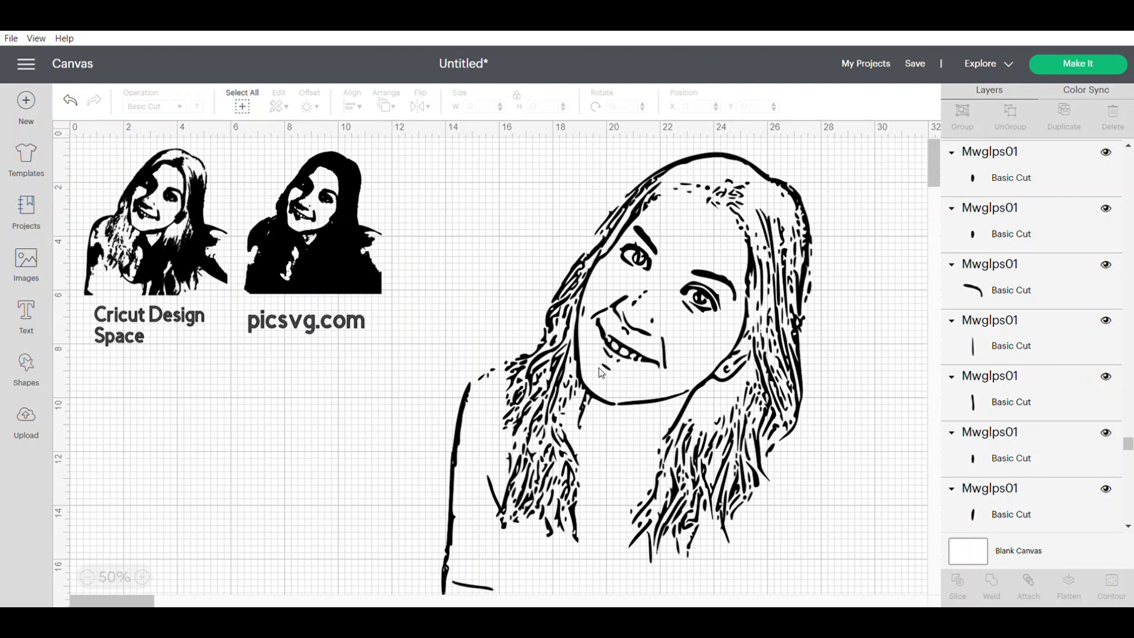
Delete one small chin mark and the smile creases on both sides of the mouth
left_click(609, 371)
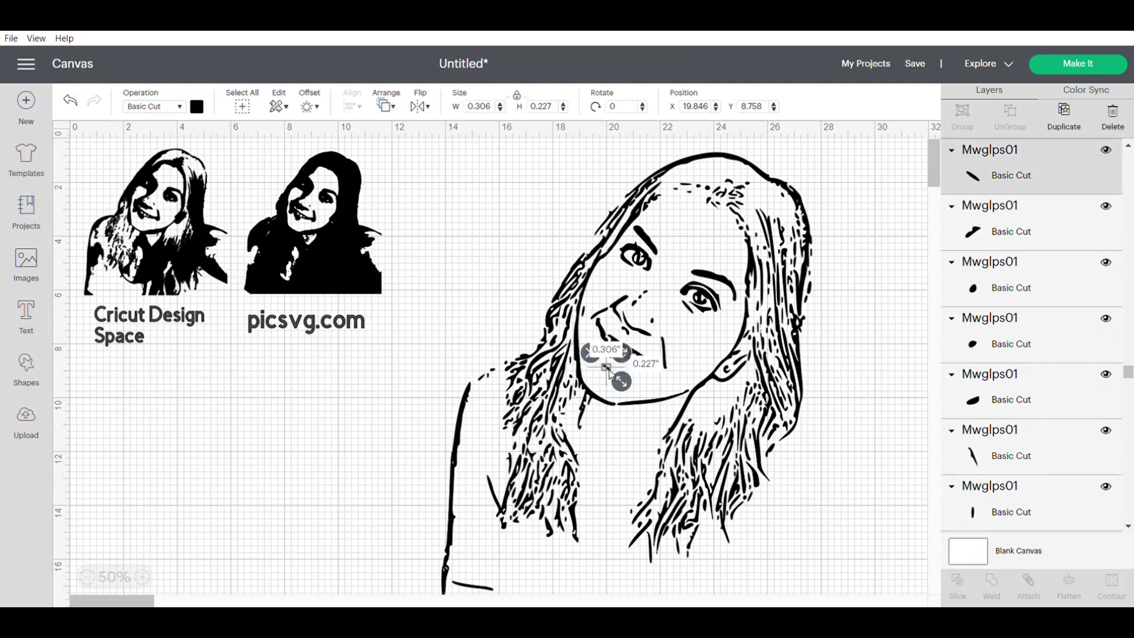
key("ctrl+z")
key("ctrl+z")
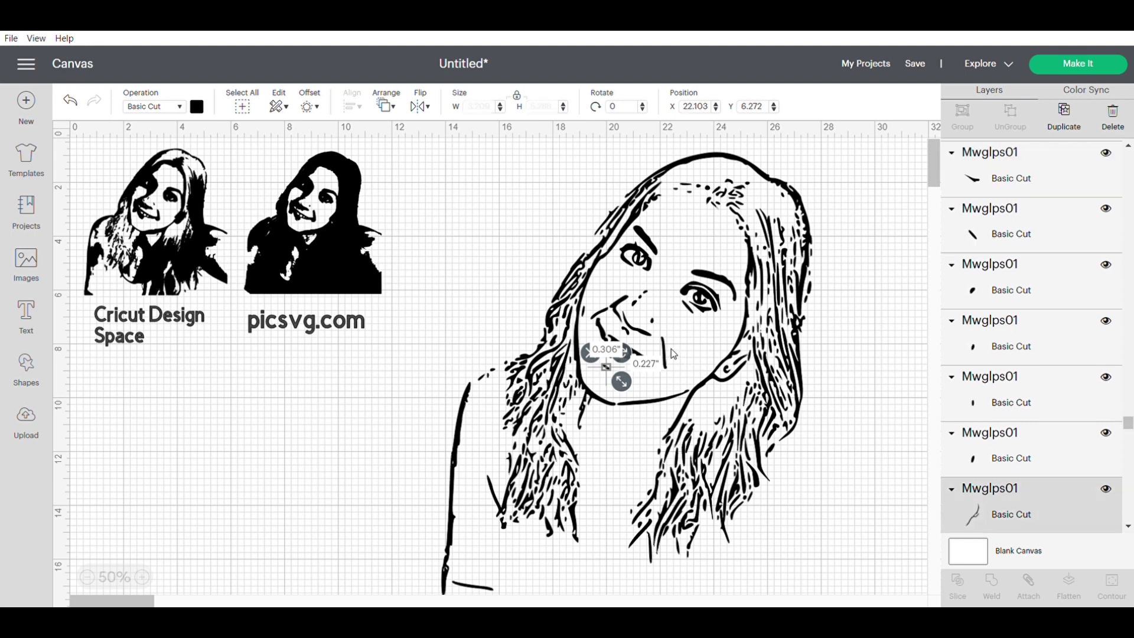
left_click(612, 294)
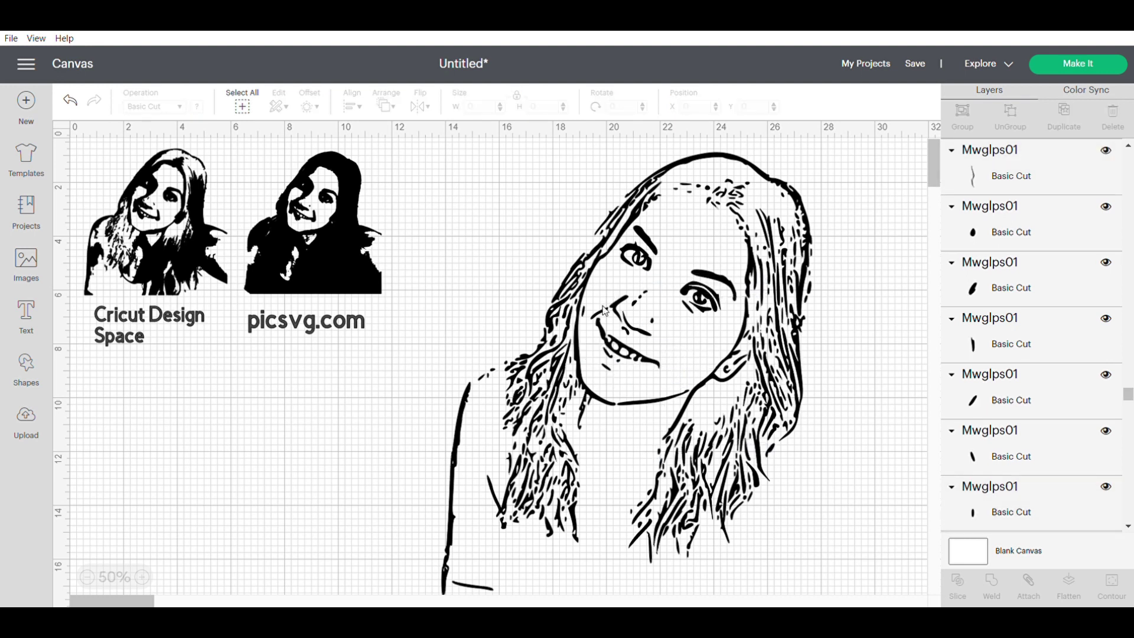
left_click(603, 313)
left_click(655, 326)
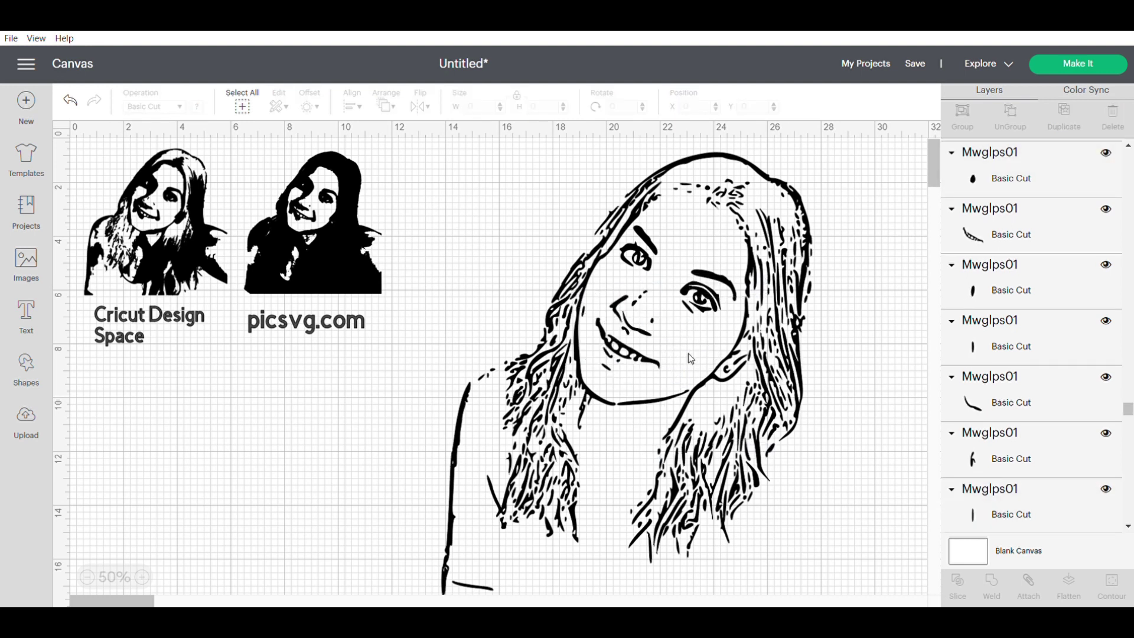
Delete the nose contour line on the cheek side and the short crease under the ear-side eye
left_click(618, 308)
left_click(747, 338)
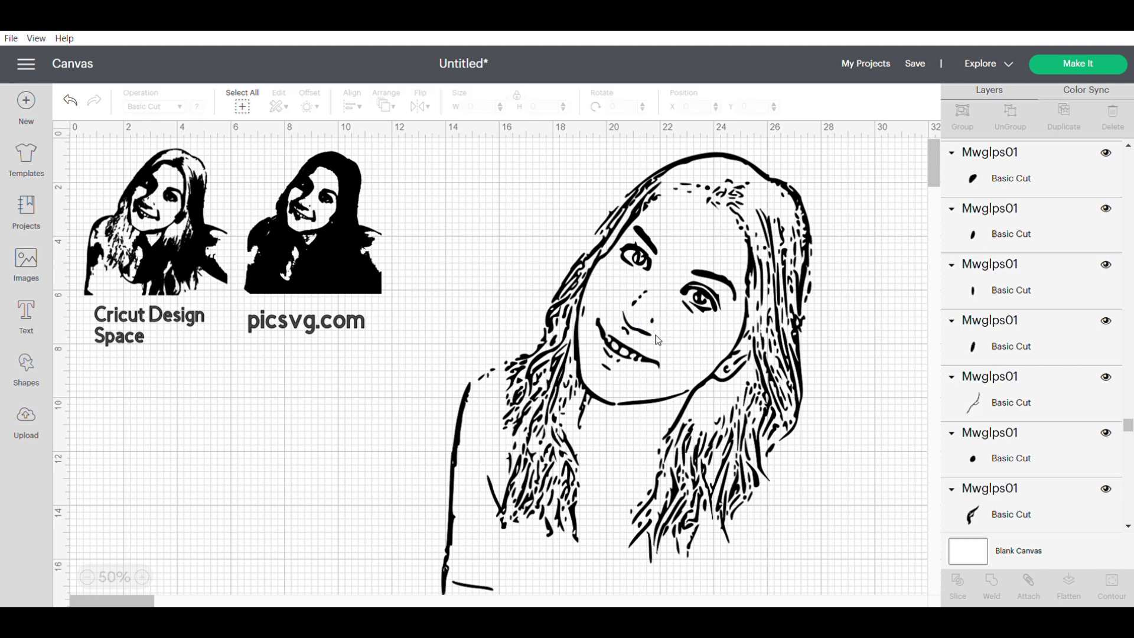
left_click(696, 316)
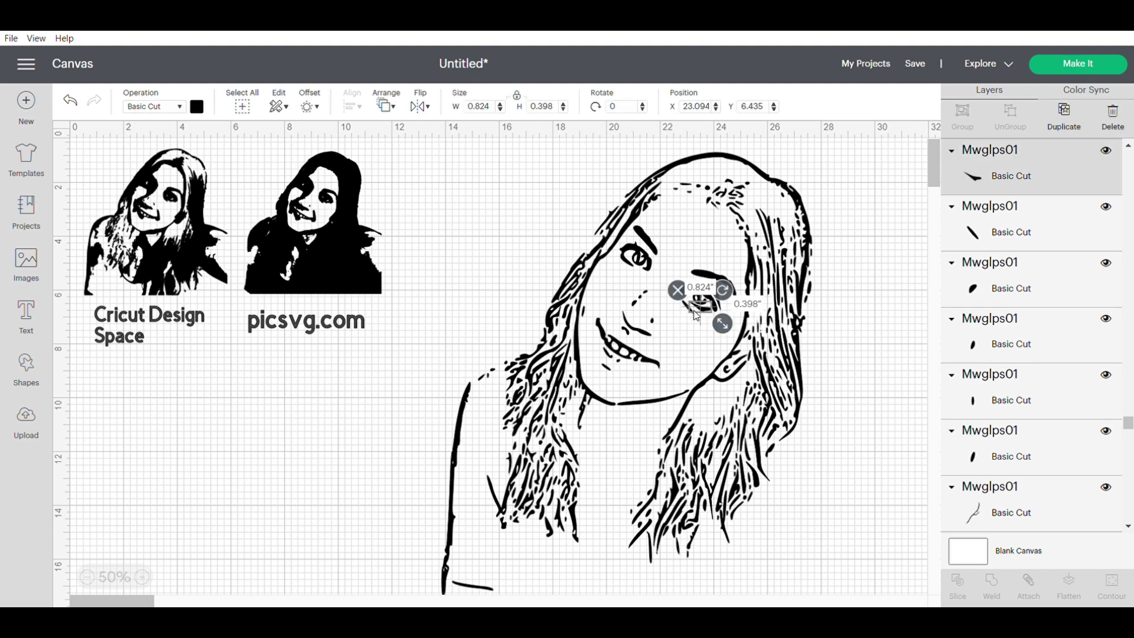
left_click(690, 312)
left_click(744, 283)
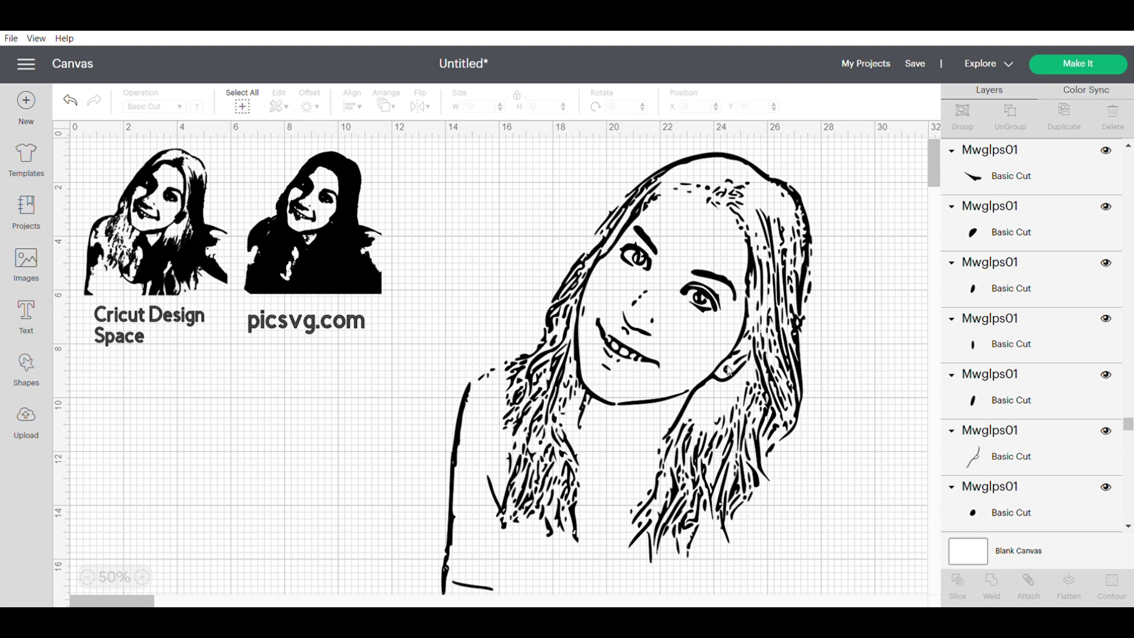
Weld all pieces of the large line portrait into one shape
left_click(804, 356)
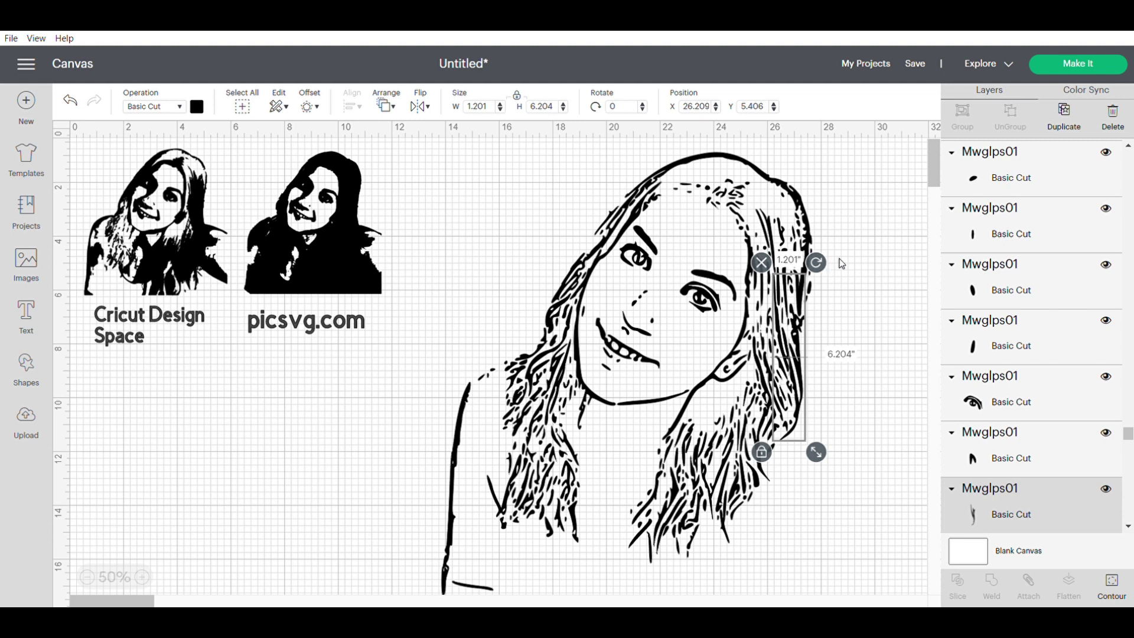
left_click(867, 266)
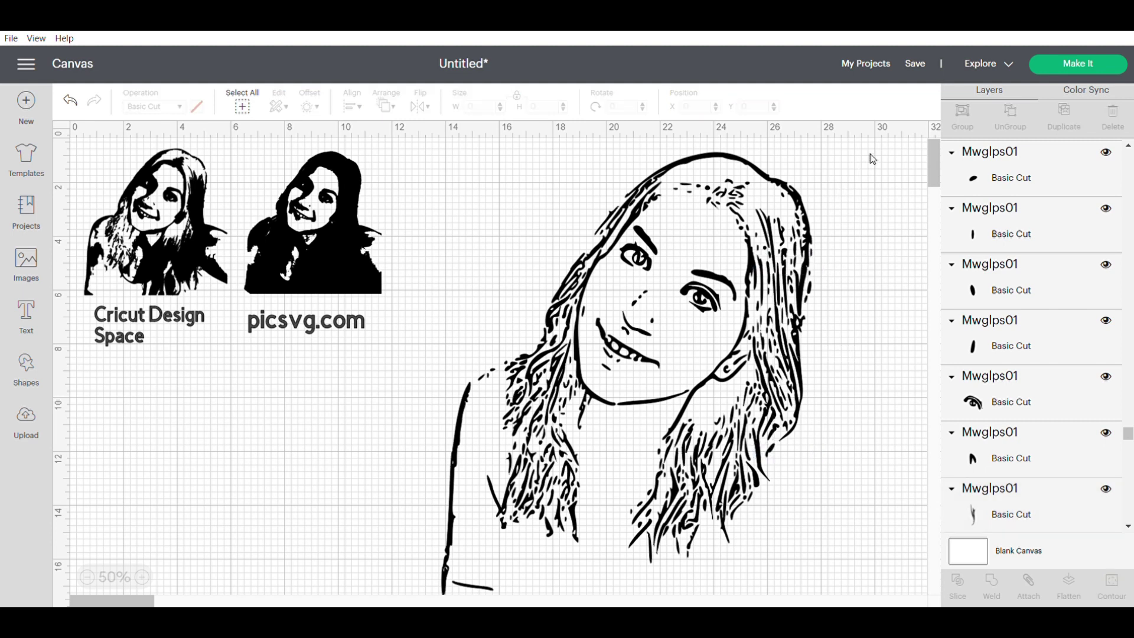
left_click_drag(881, 148, 423, 606)
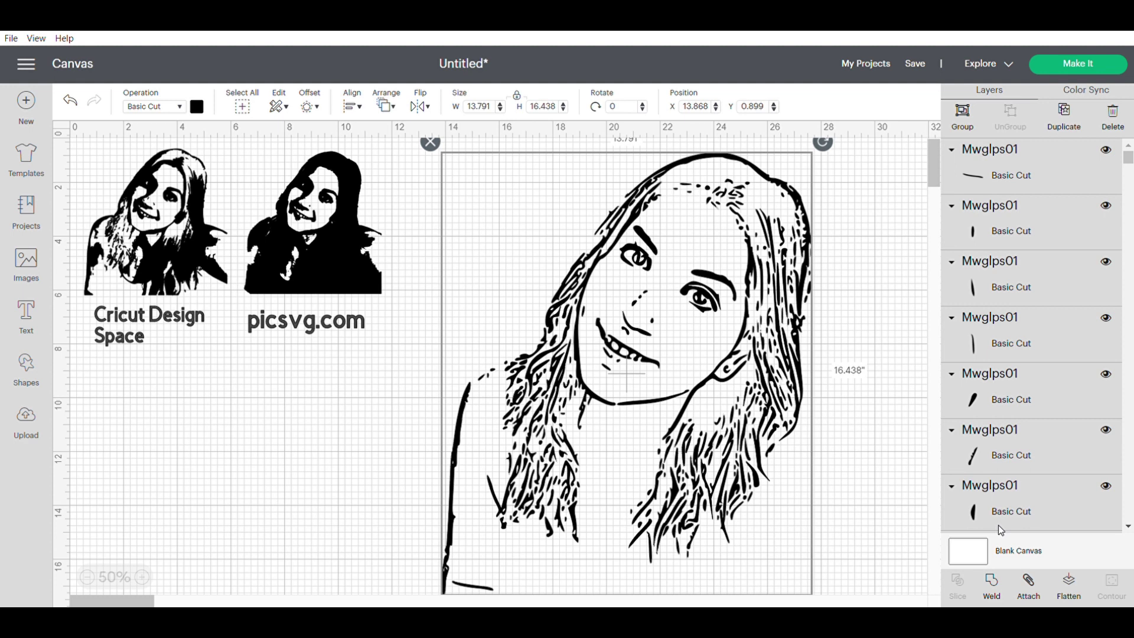
left_click(992, 586)
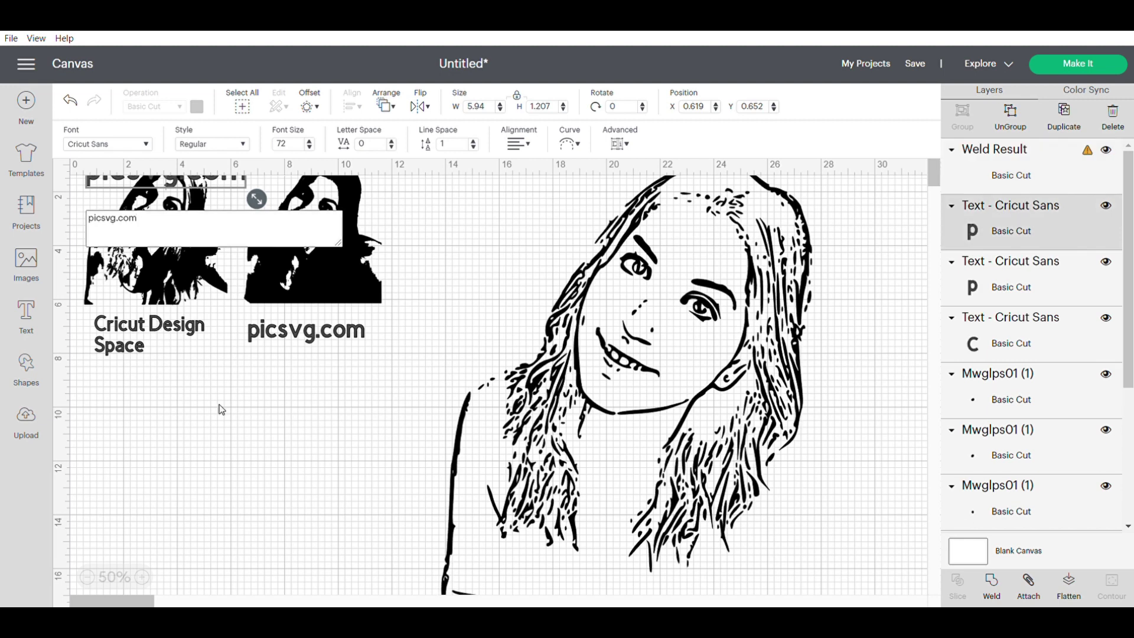
Move the spare picsvg.com caption below the other captions and shrink the welded portrait to about the height of the other two
left_click(236, 425)
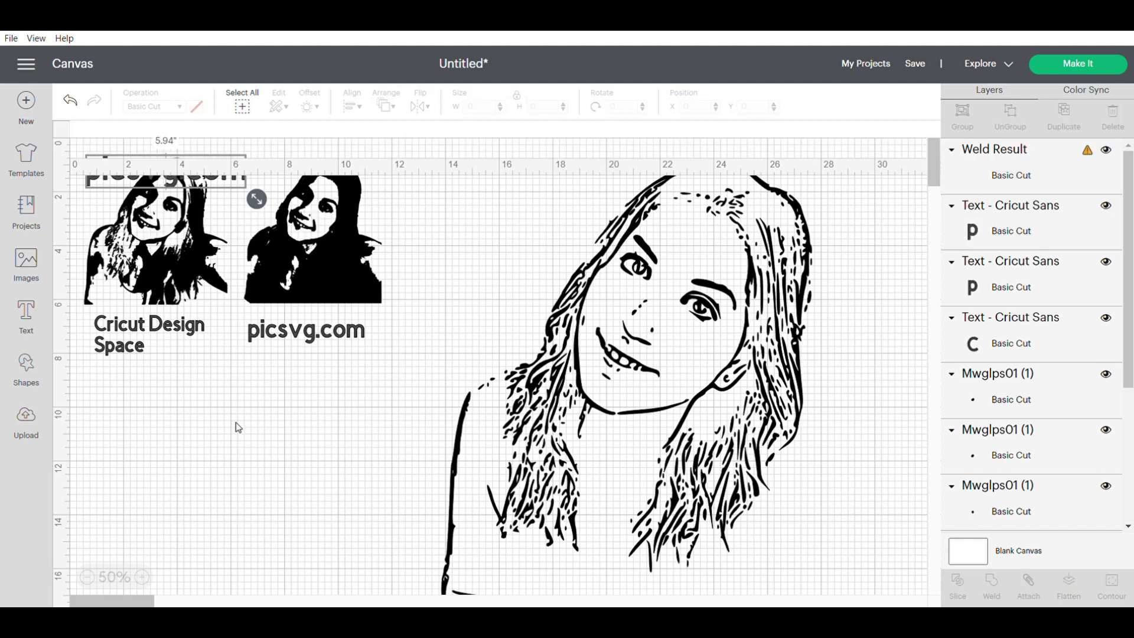
left_click_drag(168, 180, 230, 402)
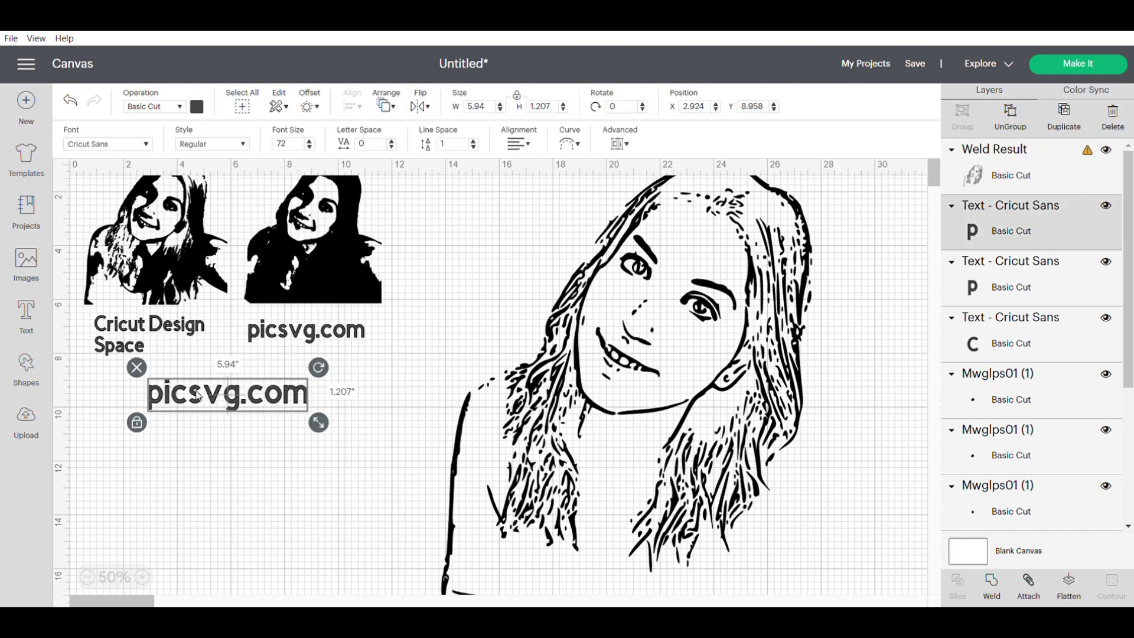
left_click(679, 449)
scroll(777, 382, "down", 2)
left_click_drag(817, 509, 600, 360)
scroll(655, 342, "up", 2)
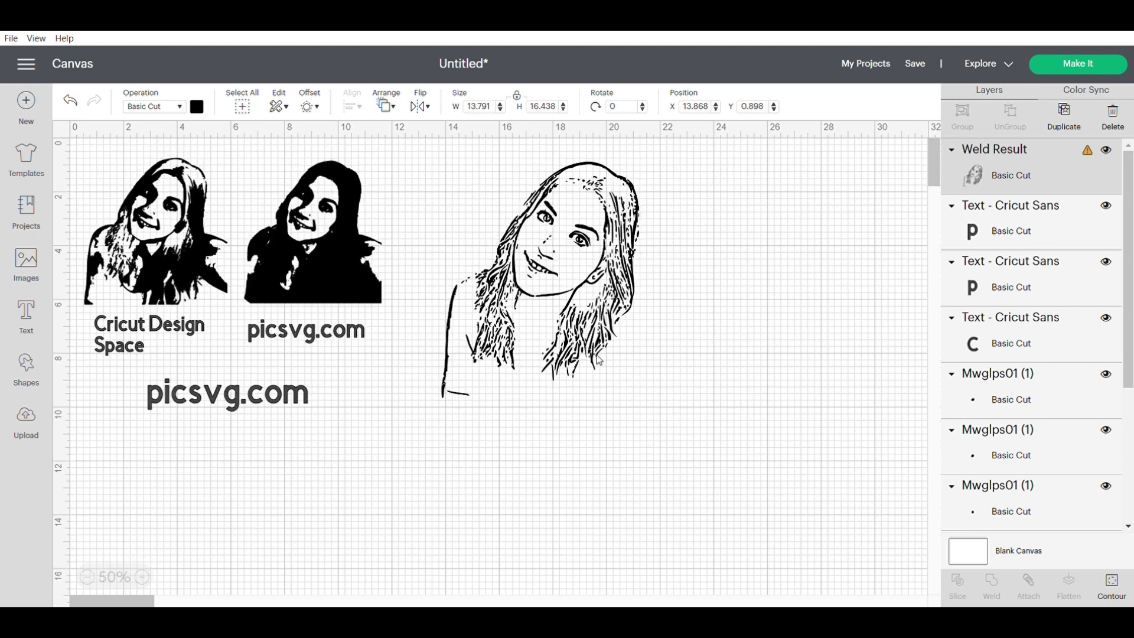
left_click_drag(580, 313, 541, 285)
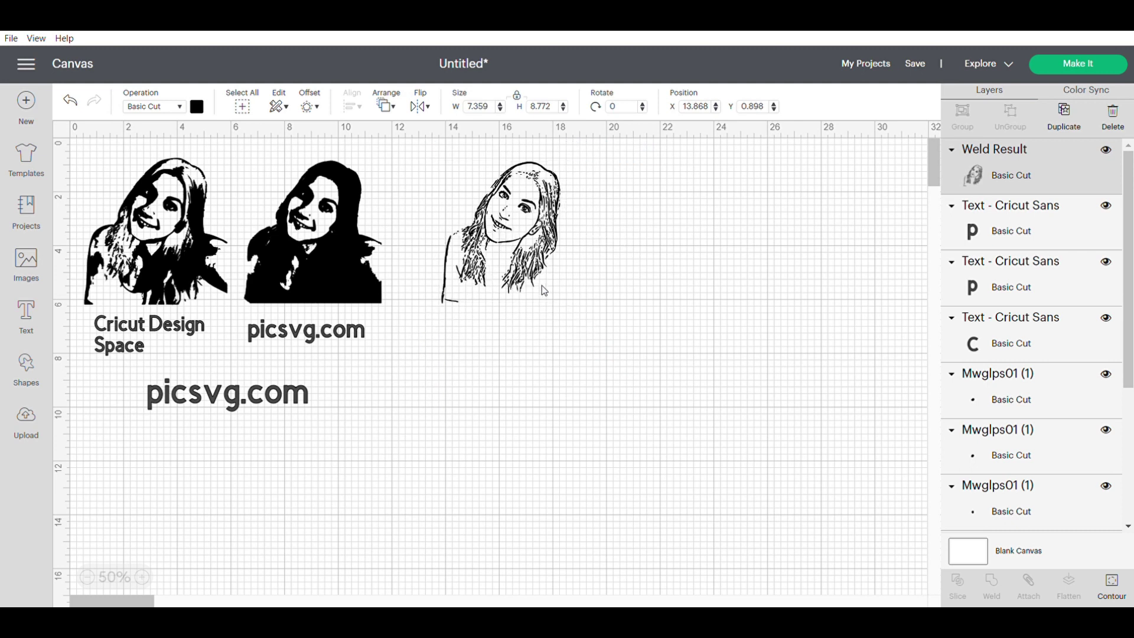
Enlarge the welded portrait slightly, then shrink the spare picsvg.com caption and place it beneath that portrait
left_click(671, 342)
left_click(558, 297)
left_click_drag(559, 296, 579, 323)
left_click(526, 324)
left_click(296, 396)
left_click_drag(318, 421, 533, 333)
Move the line portrait closer to the others and enlarge all three captioned portraits together
left_click_drag(699, 404, 91, 163)
left_click(643, 405)
left_click(487, 257)
left_click_drag(483, 257, 463, 259)
left_click_drag(686, 369, 55, 140)
left_click_drag(556, 363, 692, 424)
left_click(847, 394)
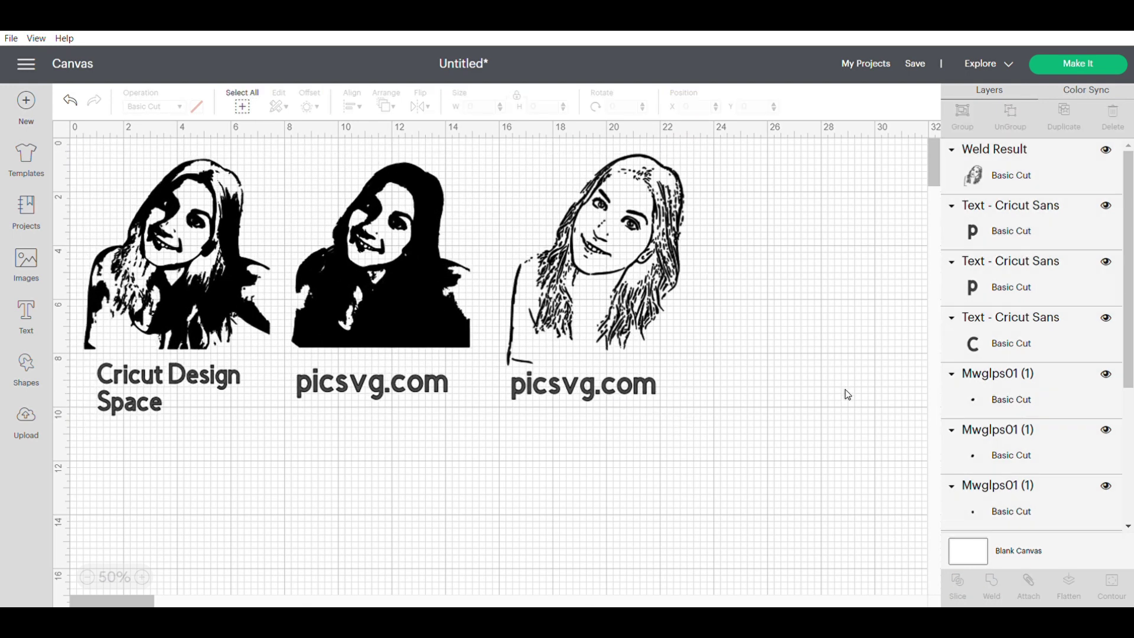
Upload the coloured Image2vector (1) portrait and add it to the canvas
left_click(26, 421)
left_click(304, 332)
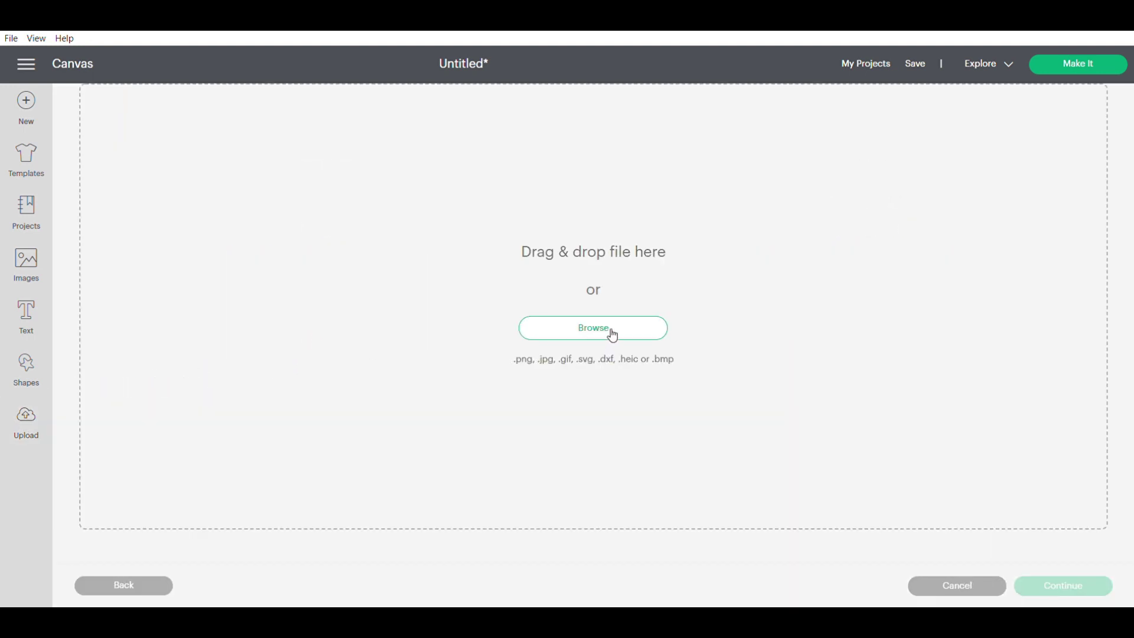
left_click(521, 327)
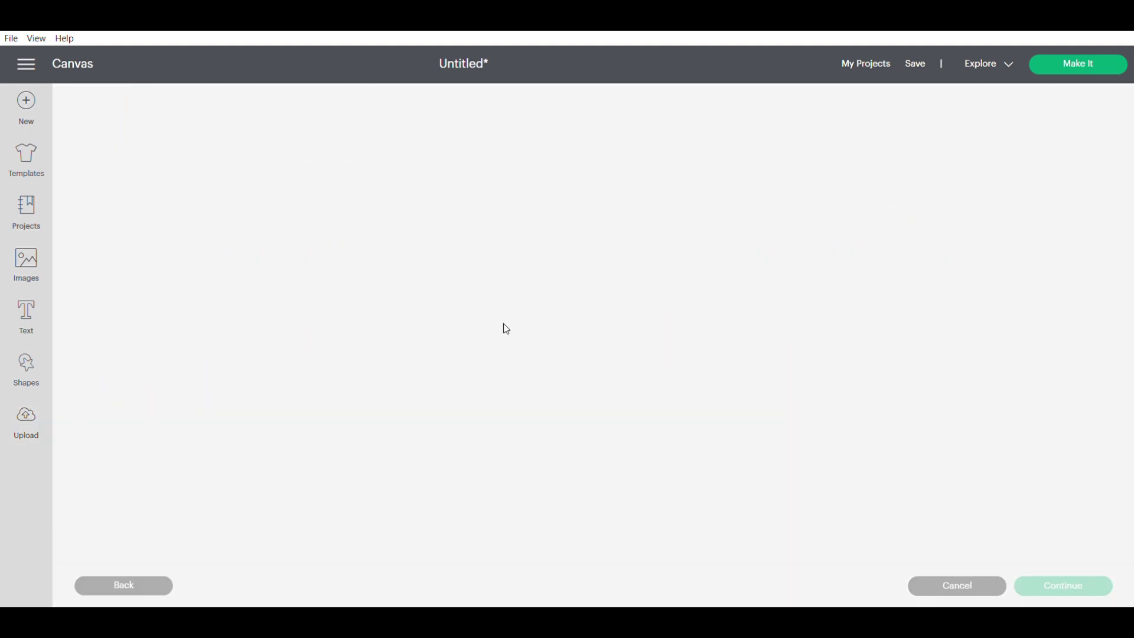
left_click(1066, 585)
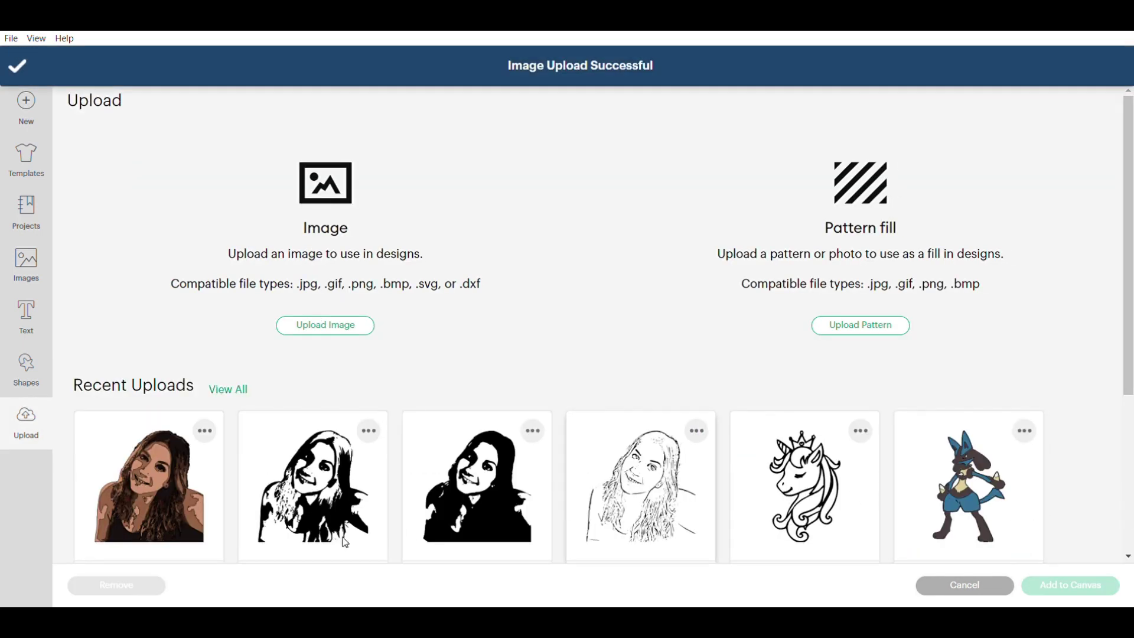
left_click(1082, 584)
Place the coloured portrait after the line portrait and enlarge it to about 6.905 by 7.126 inches
left_click_drag(186, 247, 795, 249)
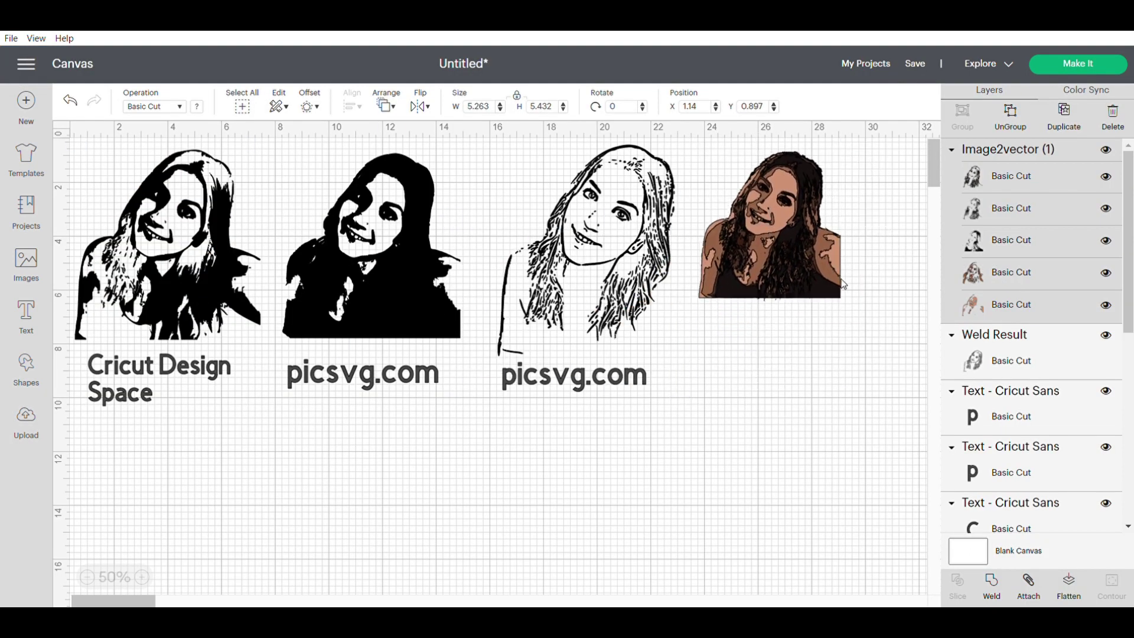
left_click_drag(851, 309, 885, 353)
left_click(888, 362)
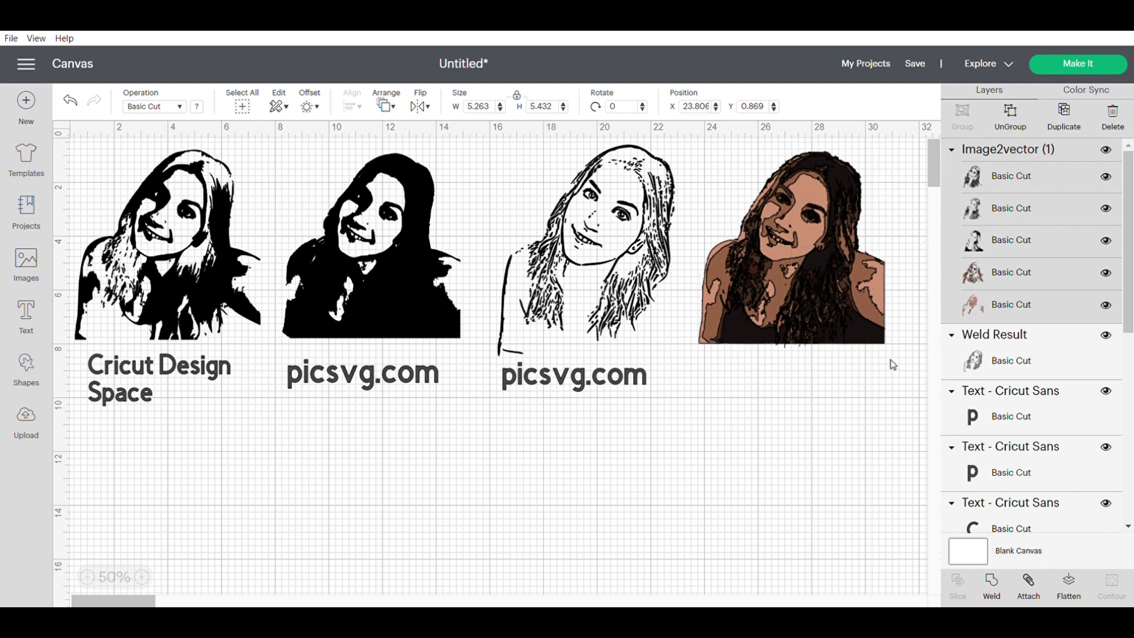
Add the caption "pngtosvg.com" and place it beneath the coloured portrait
left_click(33, 316)
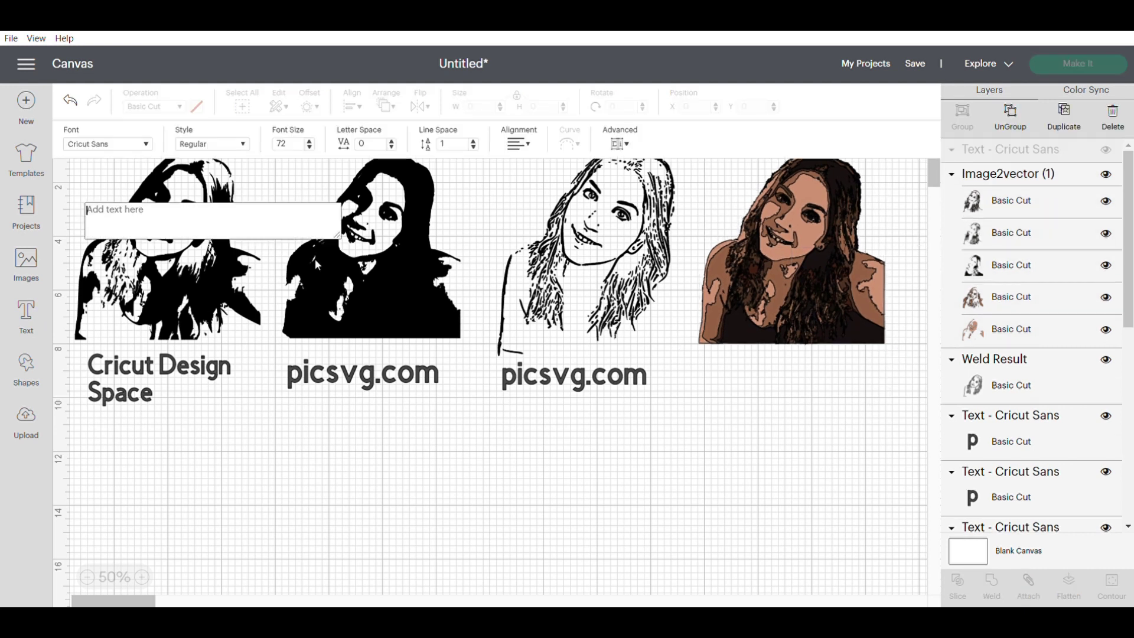
type("p")
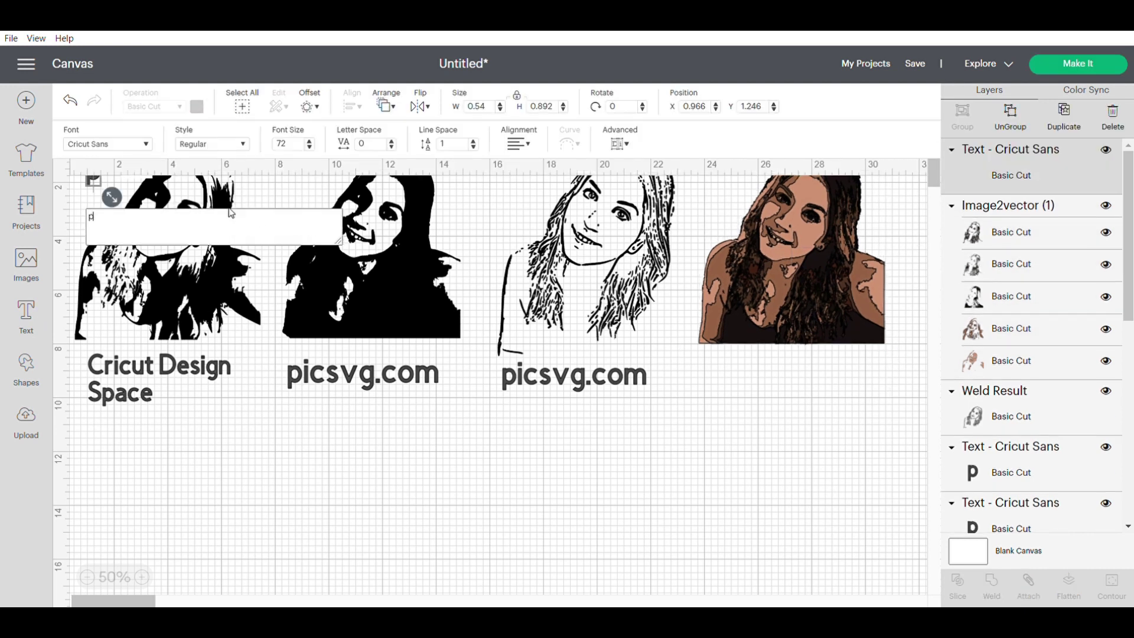
type("ngtosvg.com")
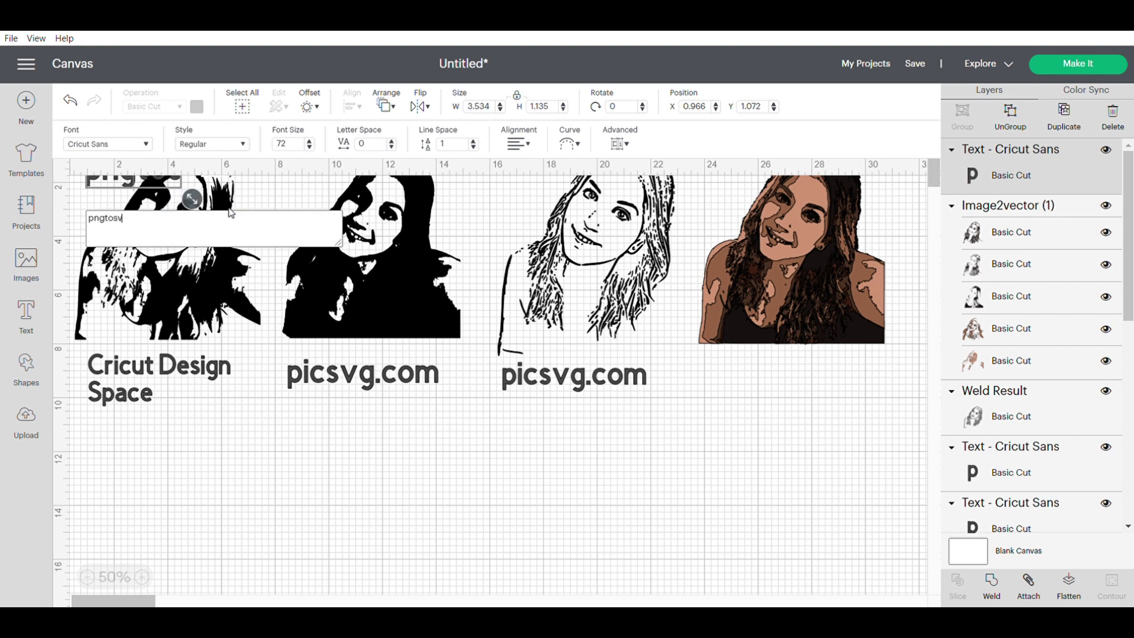
left_click_drag(207, 190, 809, 383)
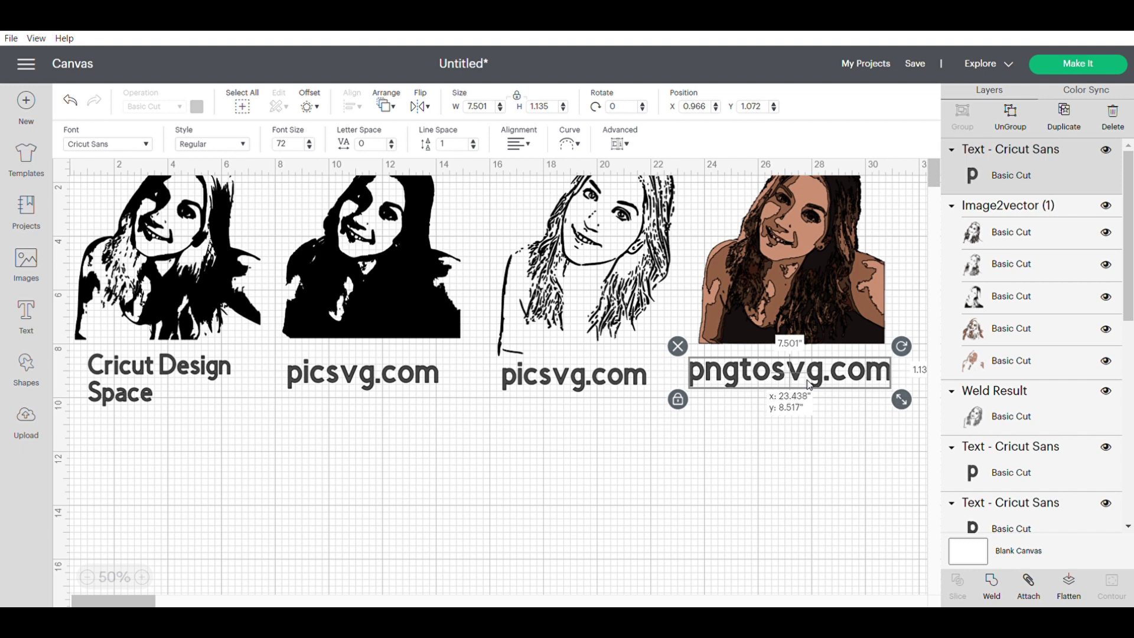
left_click(831, 452)
Ungroup the coloured Image2vector (1) portrait into its separate colour layers
left_click(849, 336)
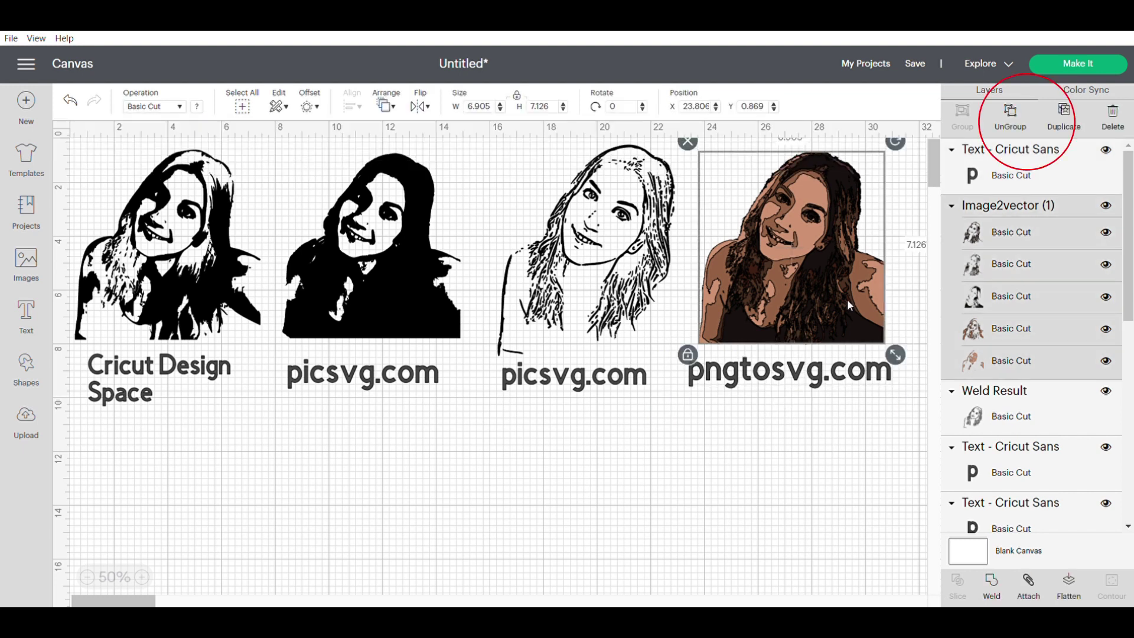
left_click(1021, 127)
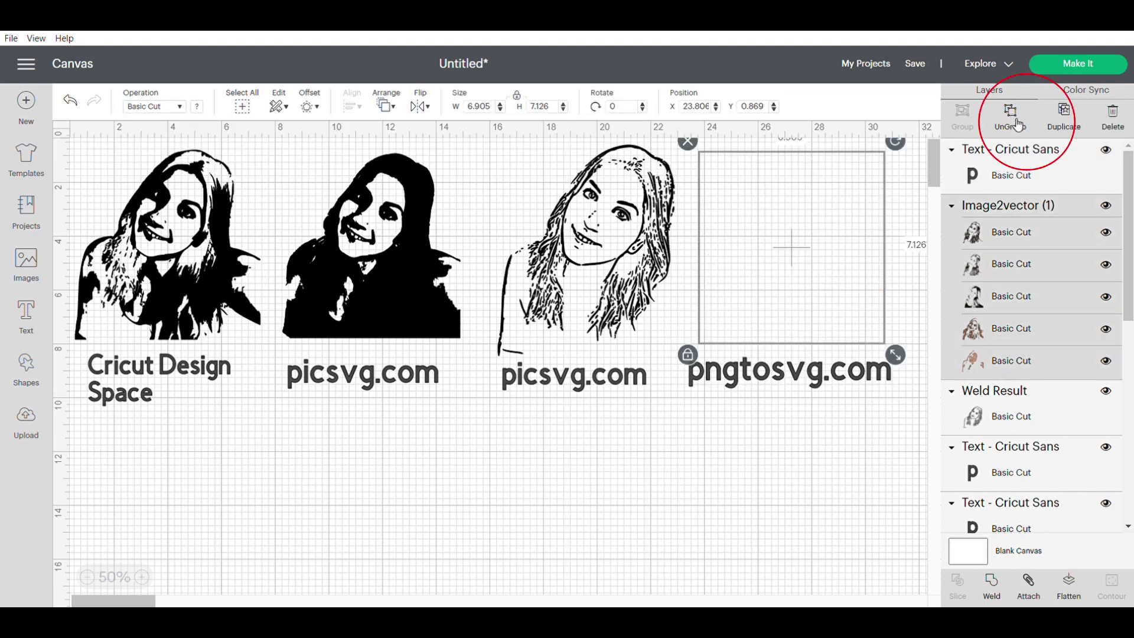
Pull four colour layers out of the coloured portrait onto the empty canvas below, and undo those moves
left_click_drag(821, 220, 471, 456)
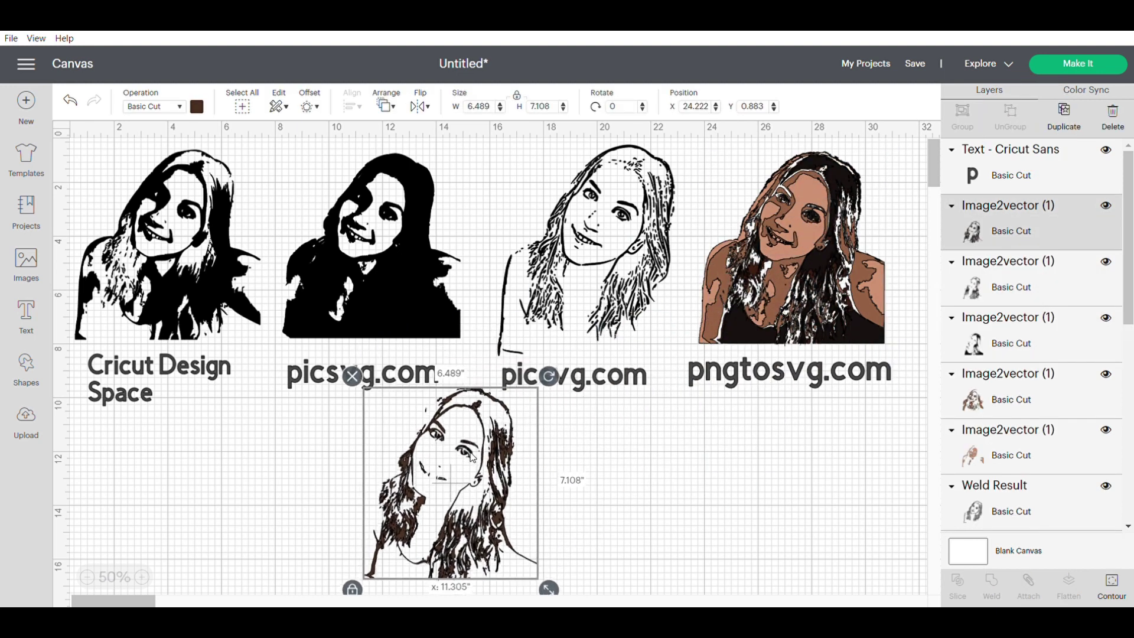
left_click(868, 298)
left_click_drag(868, 298, 743, 525)
left_click_drag(851, 277, 850, 502)
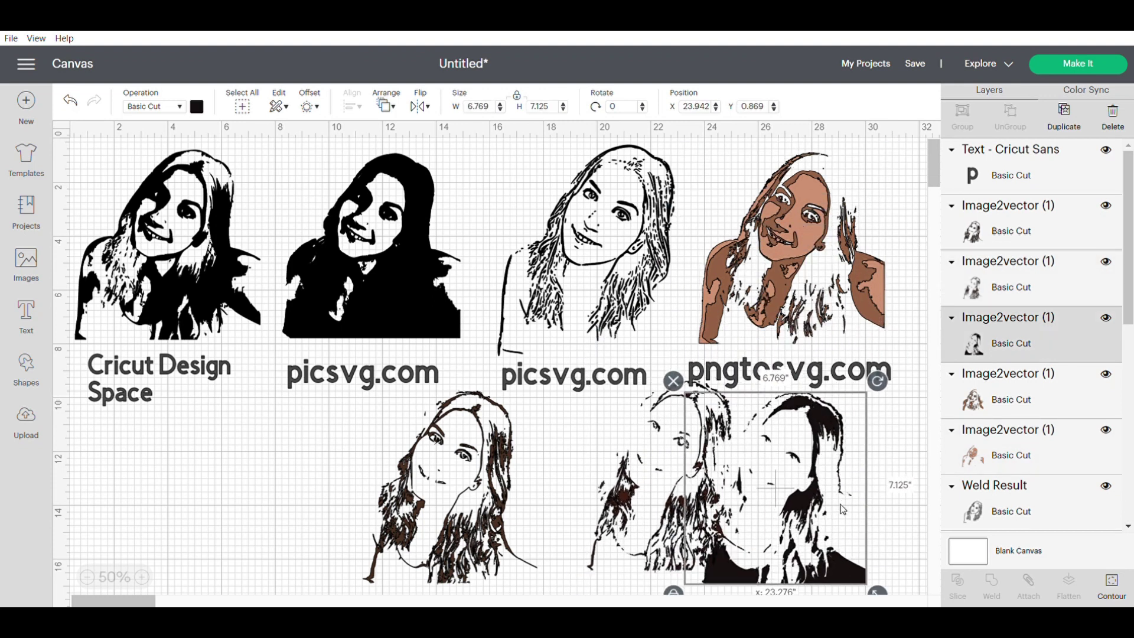
left_click(785, 308)
left_click_drag(785, 309, 304, 505)
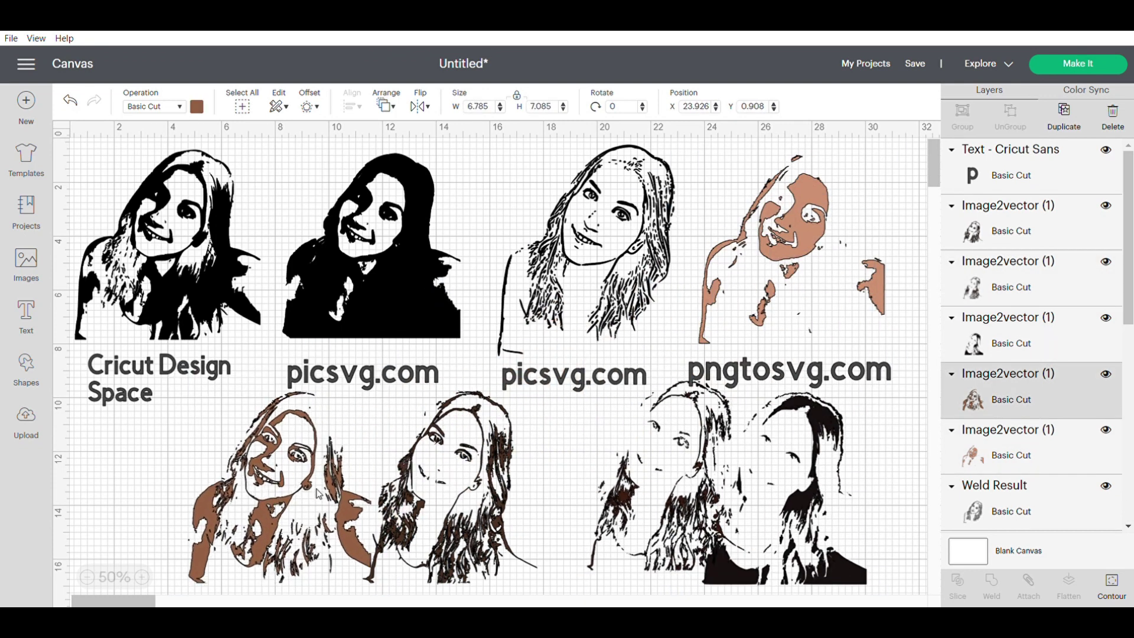
left_click(72, 102)
left_click(73, 101)
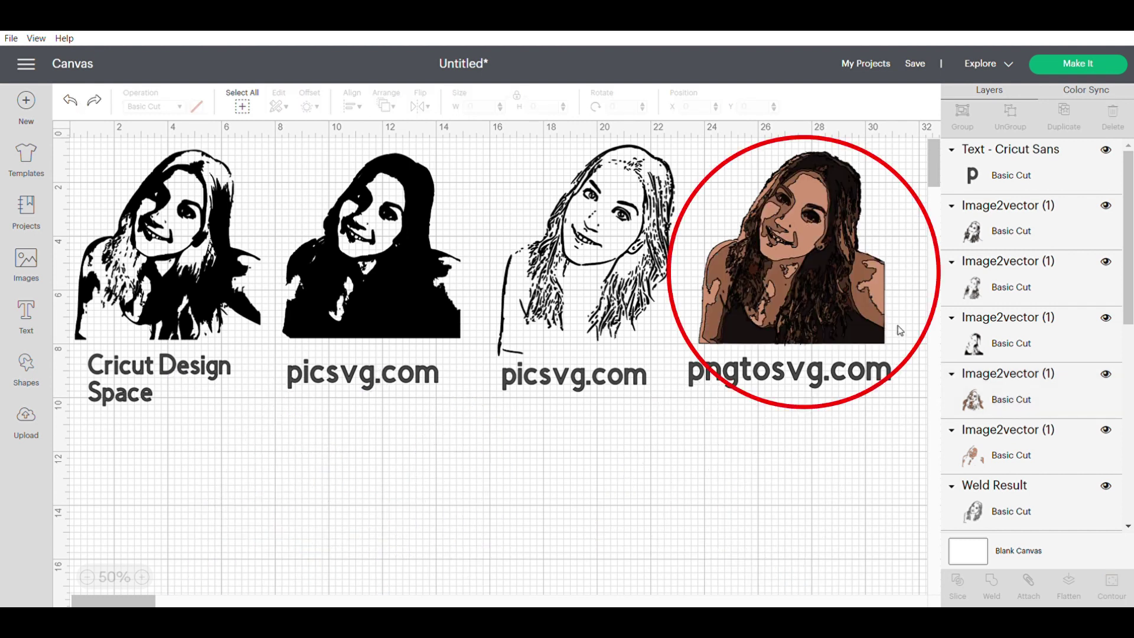
left_click(776, 257)
left_click(592, 246)
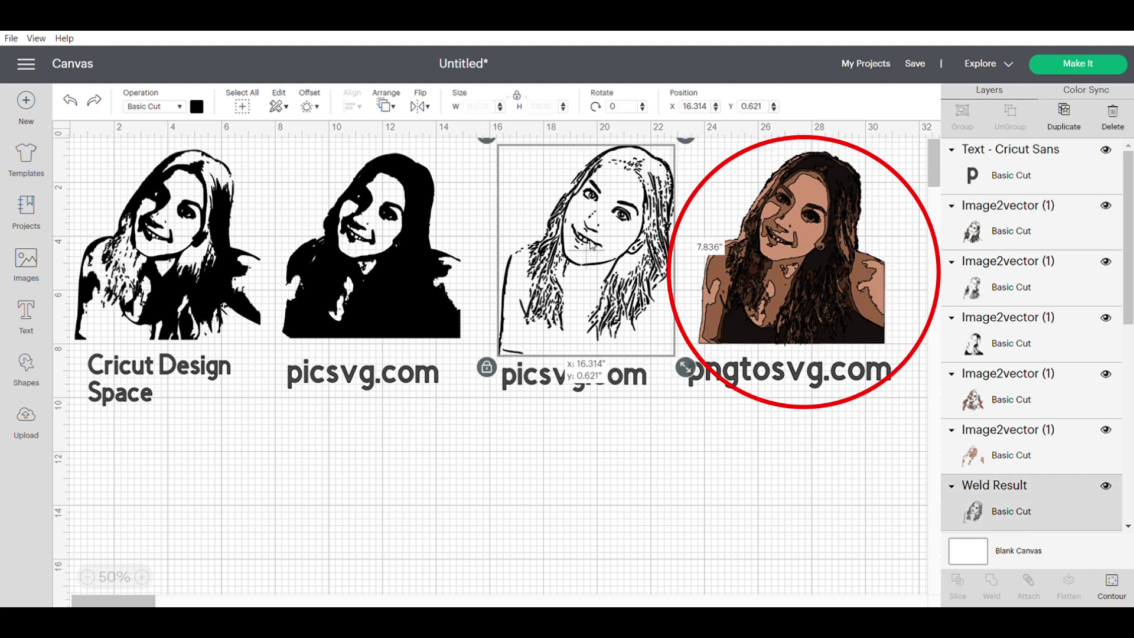
left_click(475, 452)
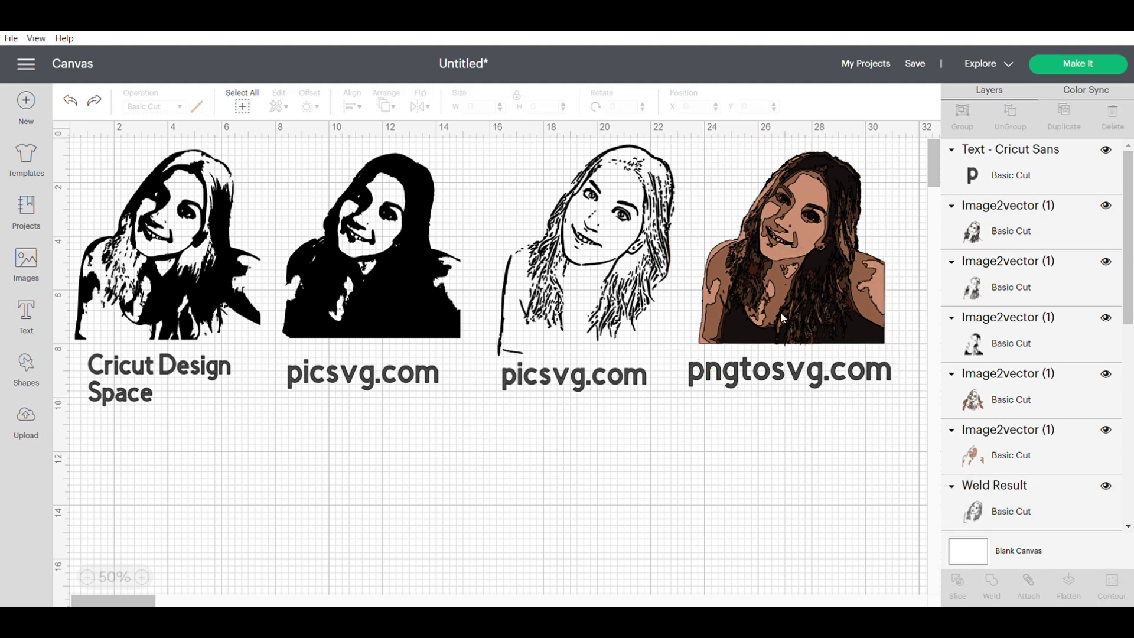
left_click_drag(903, 416, 122, 215)
left_click(363, 445)
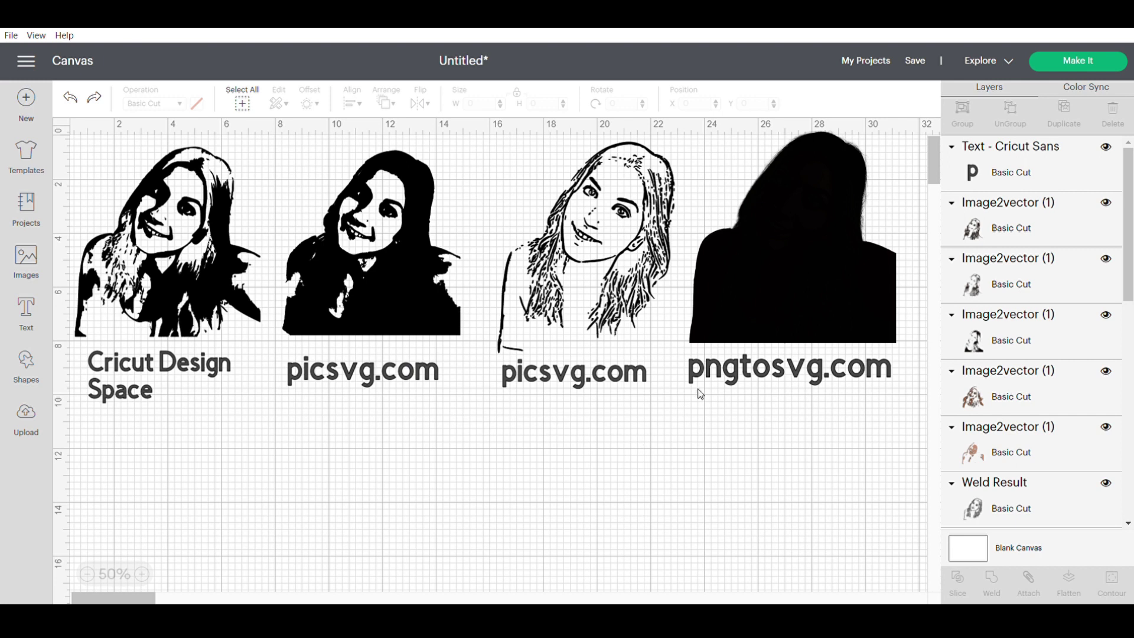
left_click(777, 380)
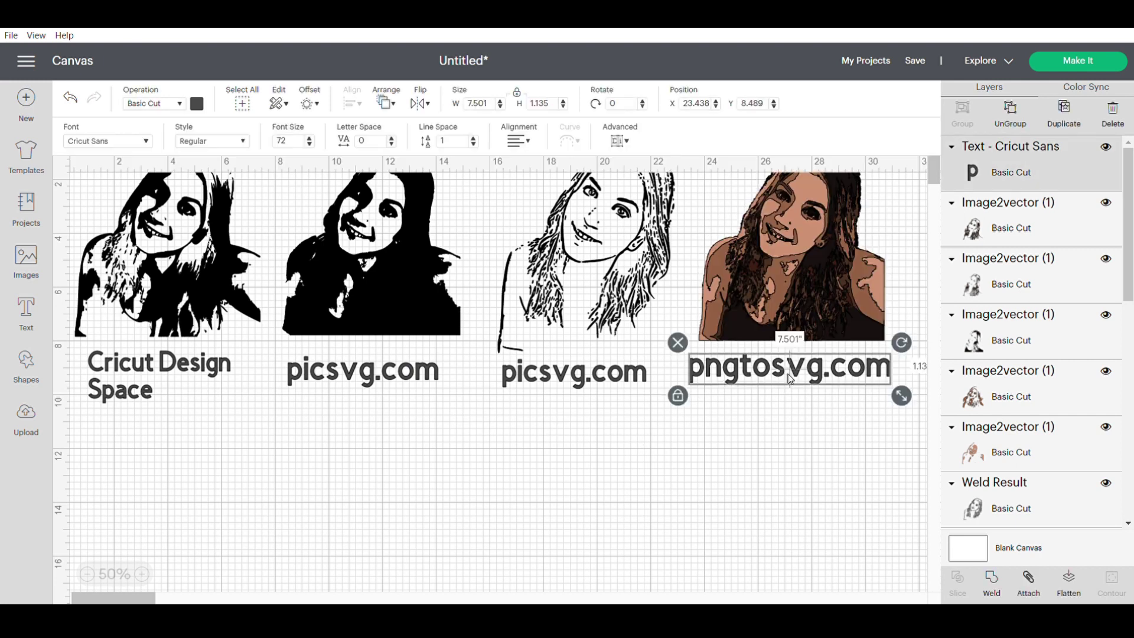
left_click(790, 418)
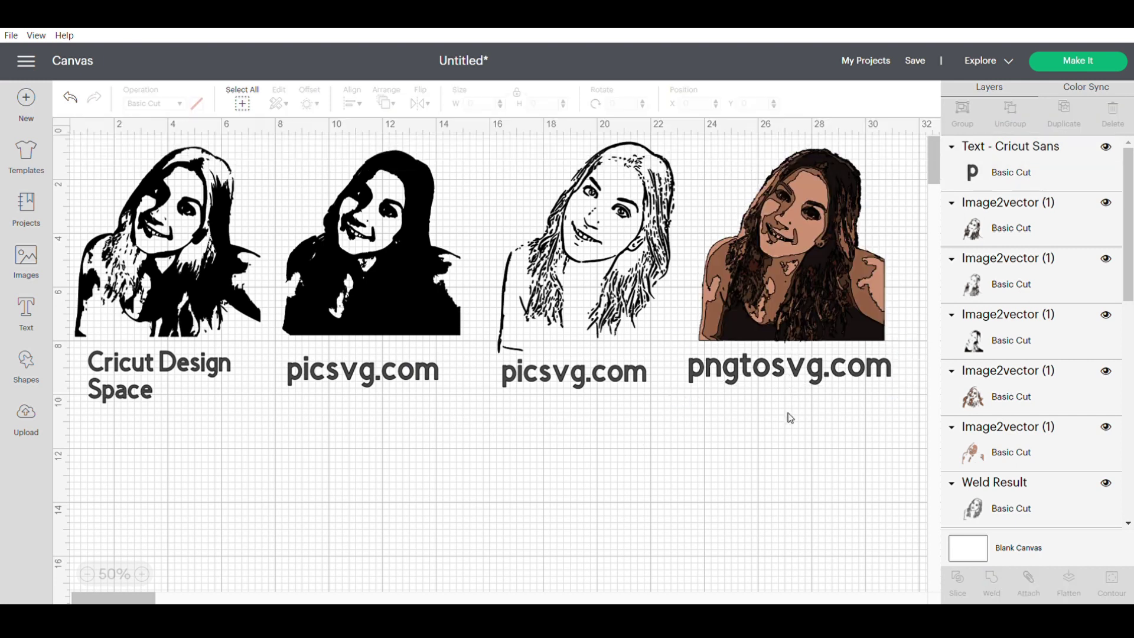
Hide the solid black Mwglps01 (1) portrait on the canvas
left_click(611, 332)
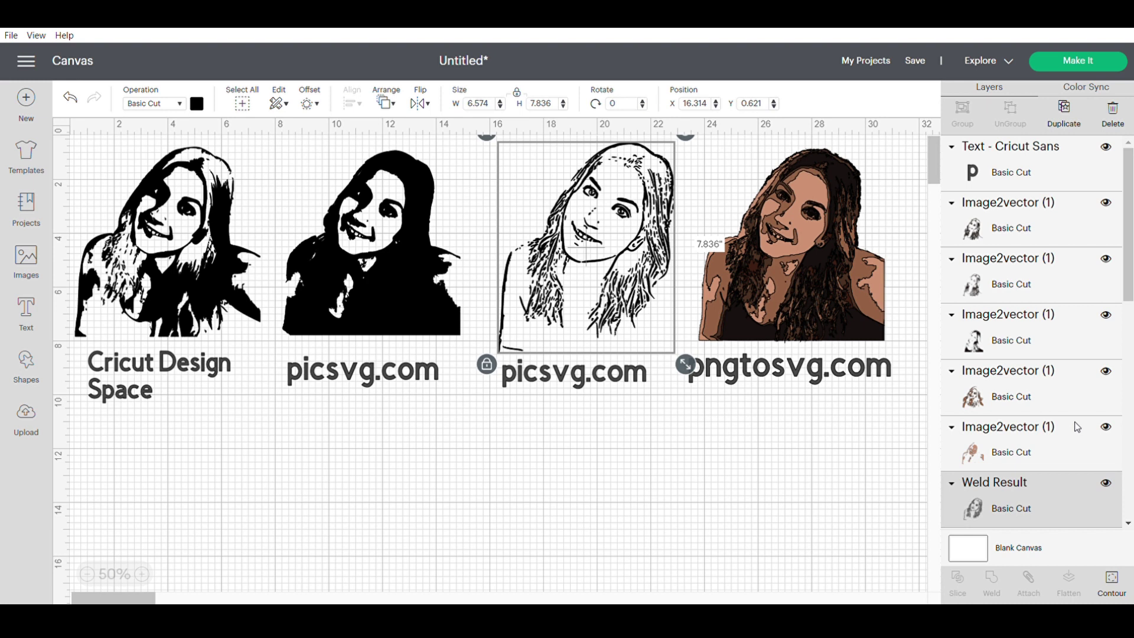
left_click(442, 236)
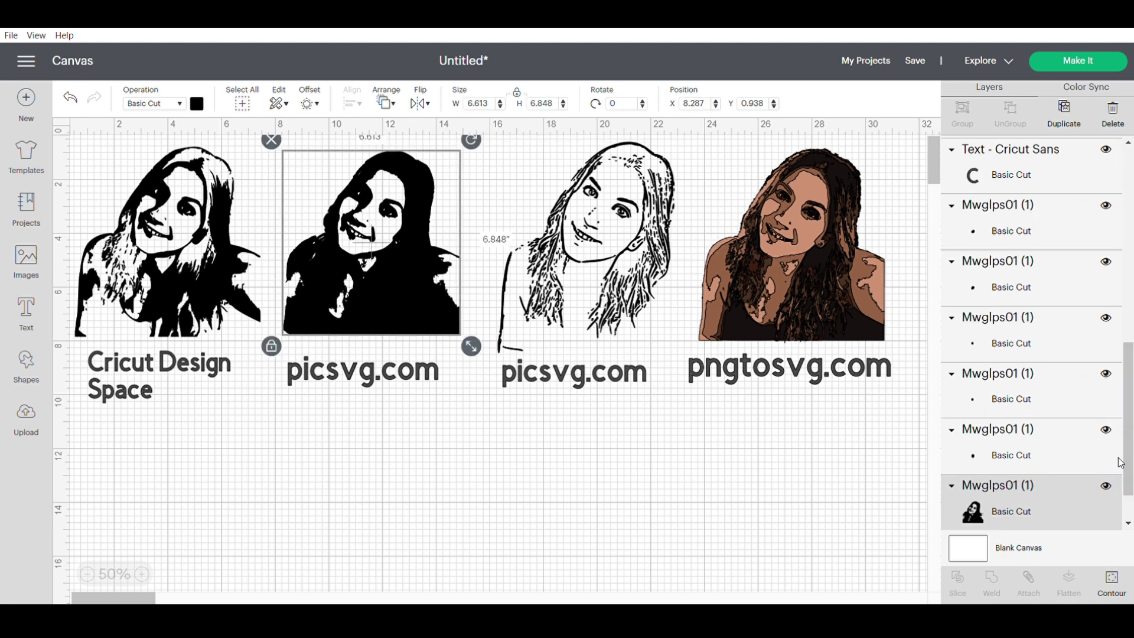
left_click(1106, 485)
Delete the stray Mwglps01 (1) specks above the second portrait's caption
left_click(415, 369)
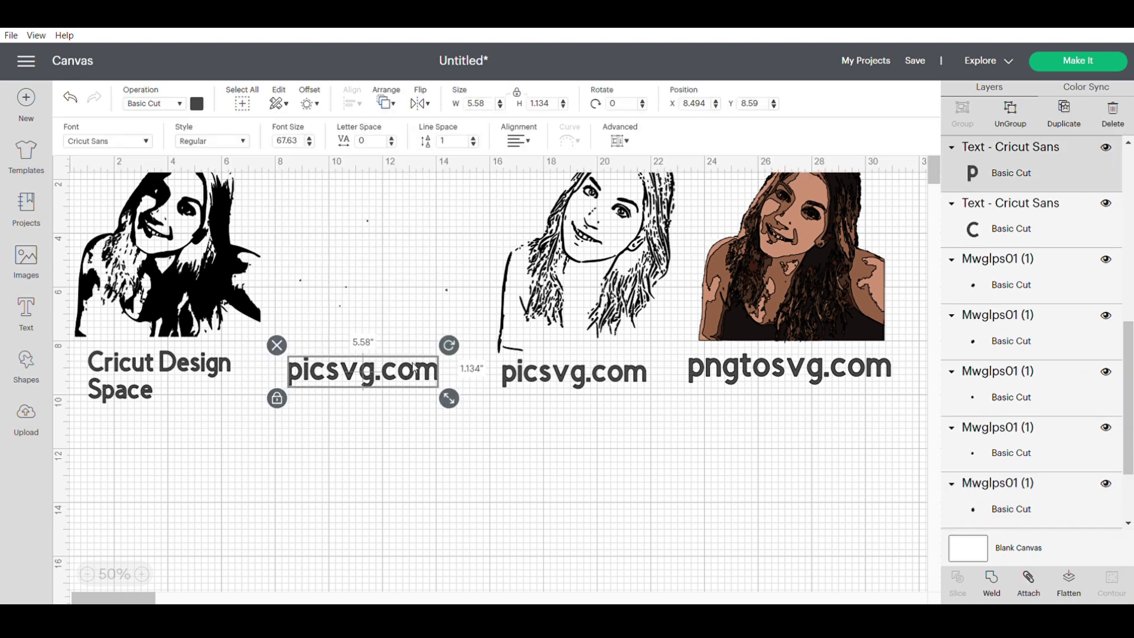
left_click(352, 237)
left_click_drag(470, 308, 273, 187)
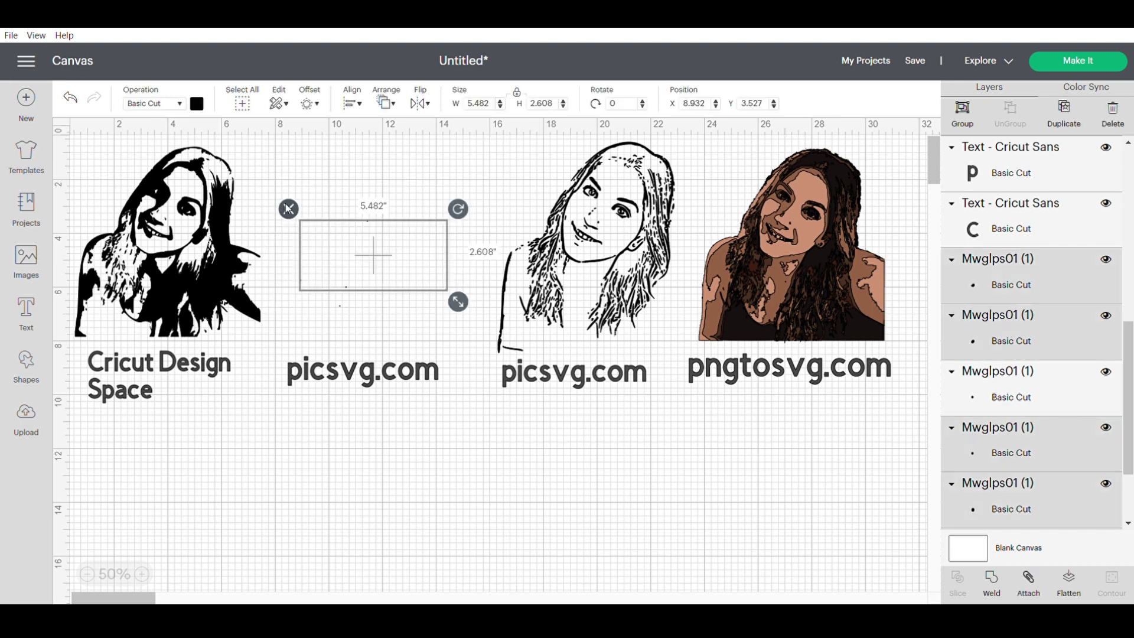
left_click(288, 208)
left_click_drag(369, 312, 308, 276)
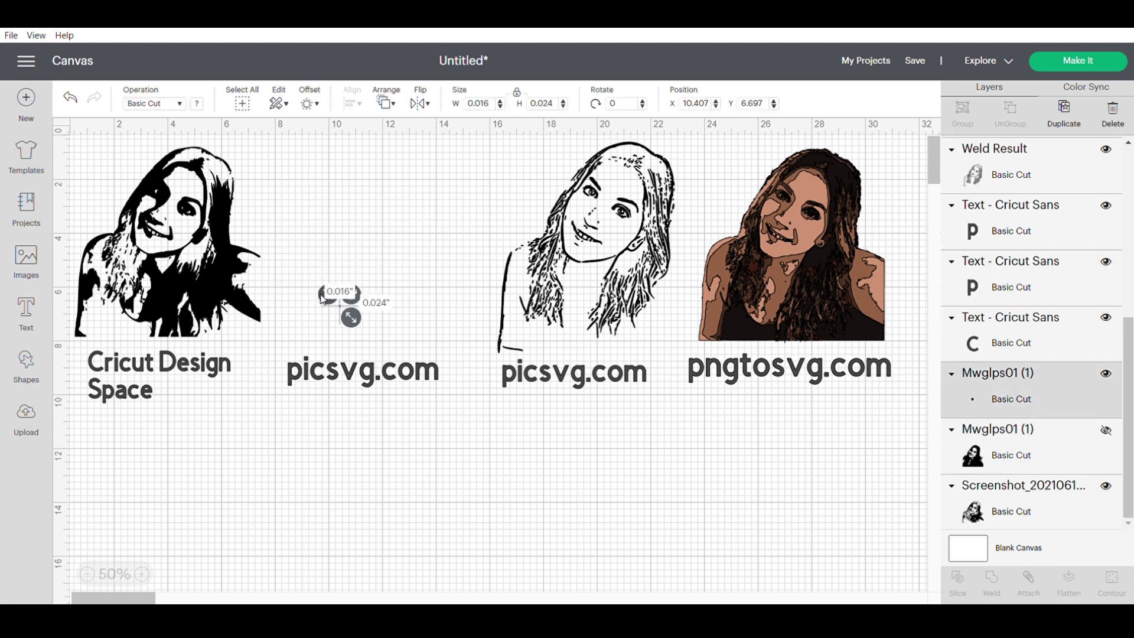
left_click(322, 297)
Hide the Screenshot portrait, the Weld Result line portrait and all four captions, leaving only the coloured portrait shown
left_click(221, 257)
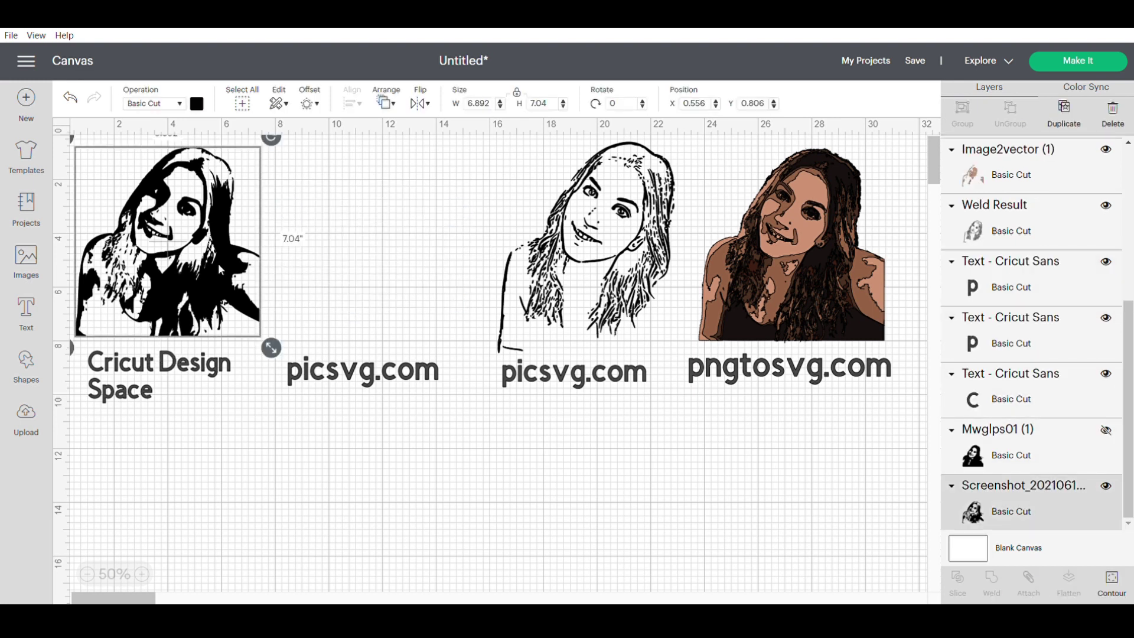
left_click(1106, 486)
left_click_drag(451, 428, 81, 322)
left_click(1106, 374)
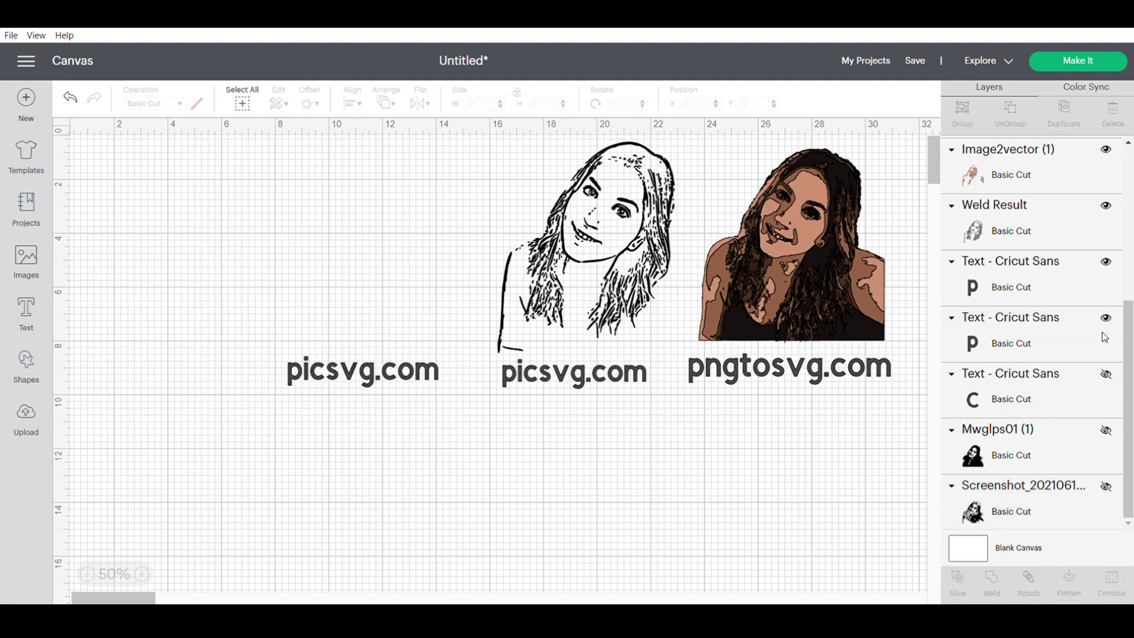
left_click(1106, 319)
left_click_drag(638, 426, 474, 155)
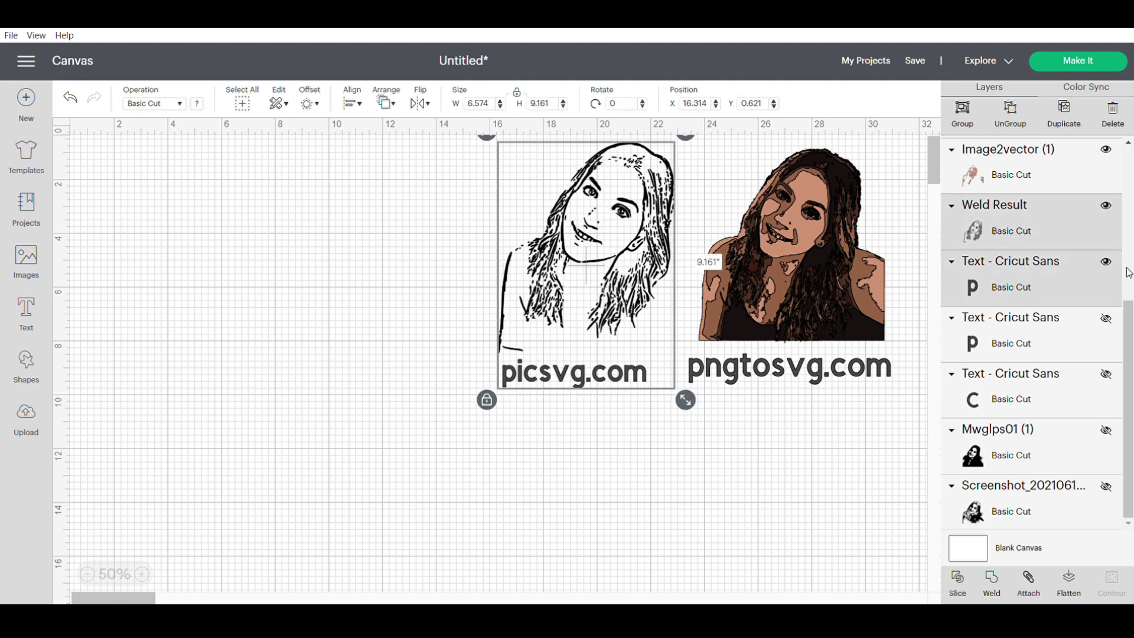
left_click(1105, 261)
left_click(1105, 147)
Move all coloured portrait layers together toward the canvas origin and resize them to about 7.031 by 7.257 inches
left_click_drag(690, 221, 240, 259)
left_click_drag(447, 389, 580, 402)
scroll(694, 445, "down", 2)
left_click_drag(562, 343, 564, 344)
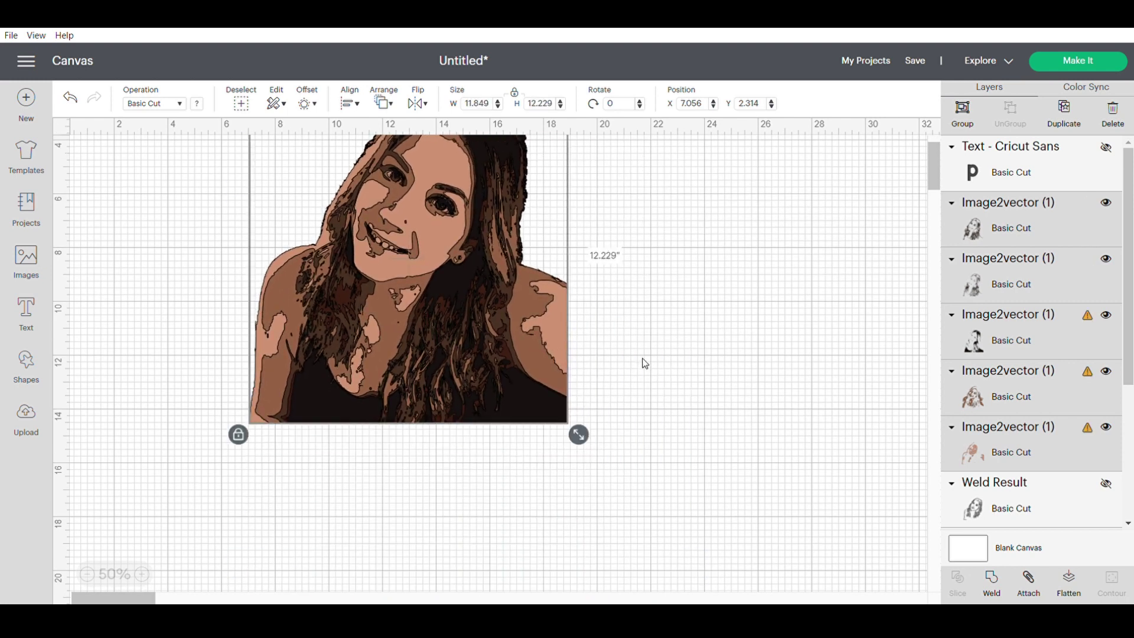
scroll(174, 568, "up", 2)
left_click_drag(575, 479, 444, 362)
Move the five coloured portrait layers together to about X 3.098, Y 1.161 and enlarge them to about 9 inches wide
left_click(142, 573)
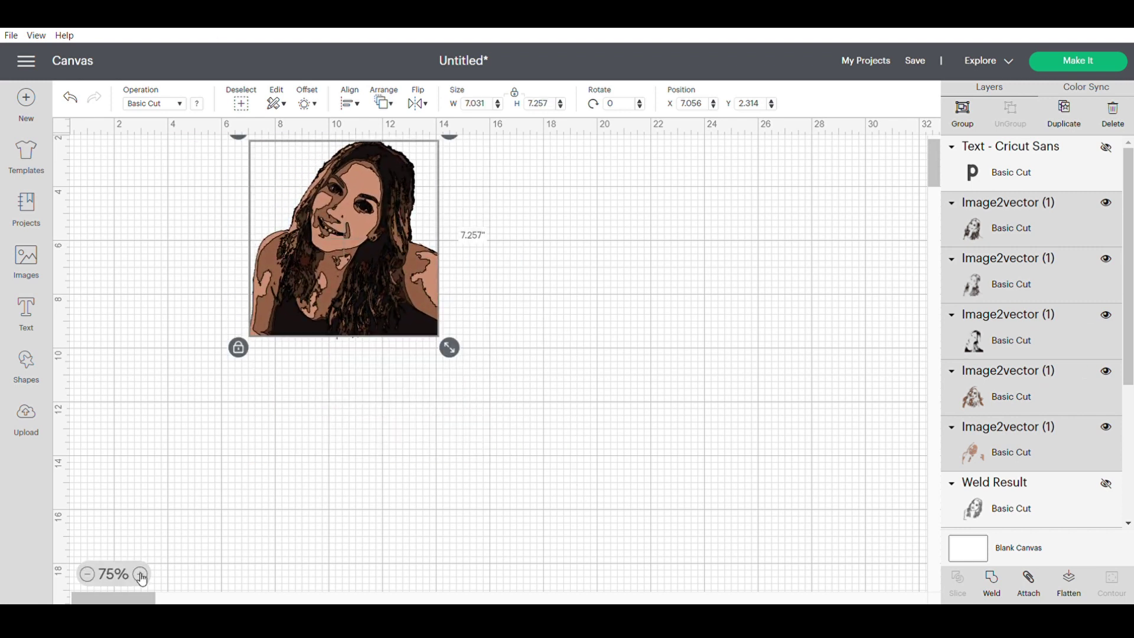
left_click(142, 573)
left_click(137, 598)
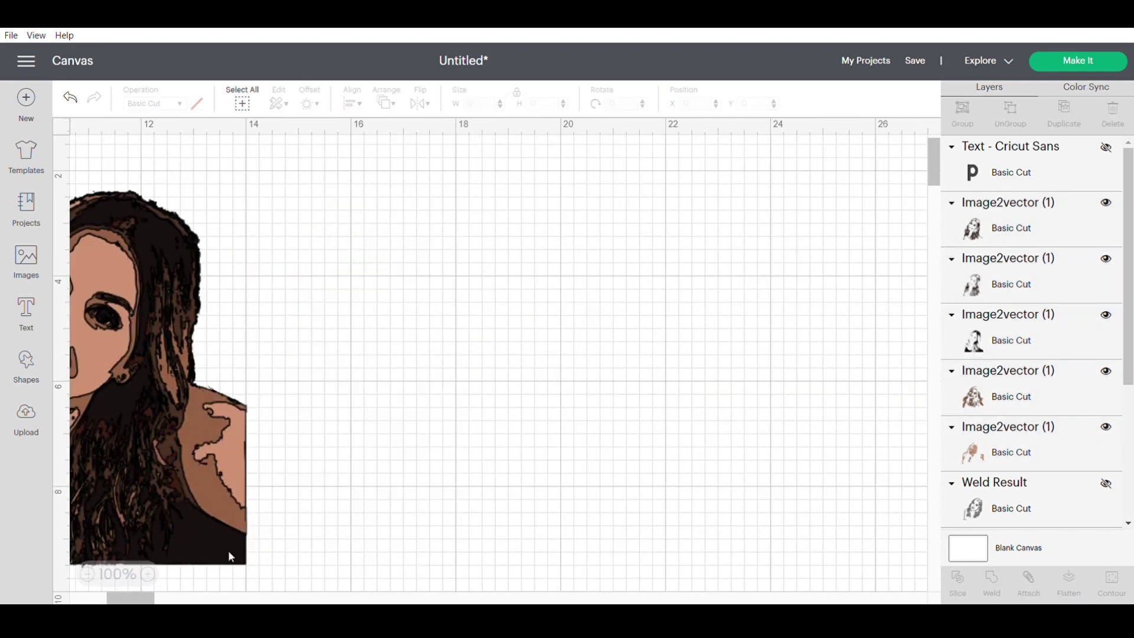
scroll(367, 556, "left", 10)
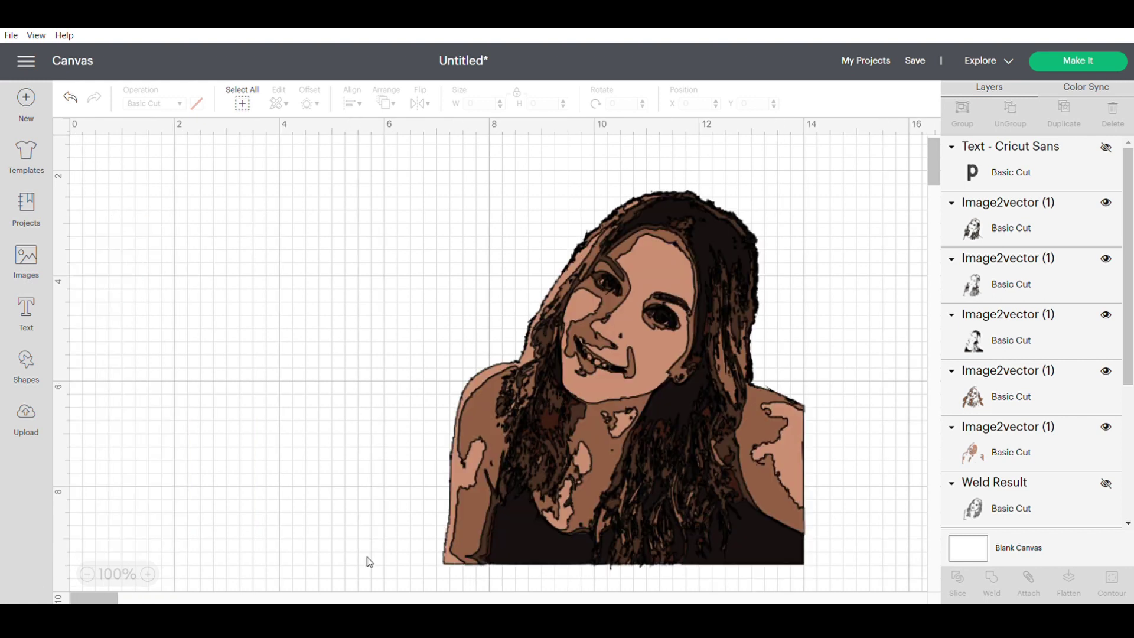
left_click(558, 430)
left_click_drag(721, 423, 723, 427)
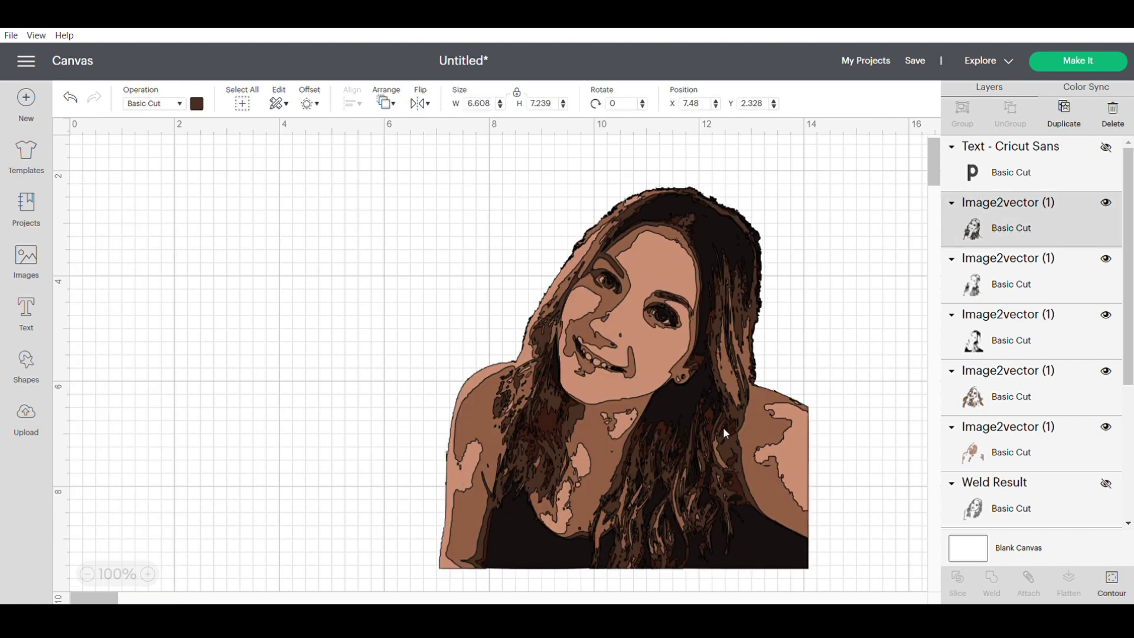
left_click_drag(843, 568, 401, 227)
left_click_drag(401, 219, 391, 210)
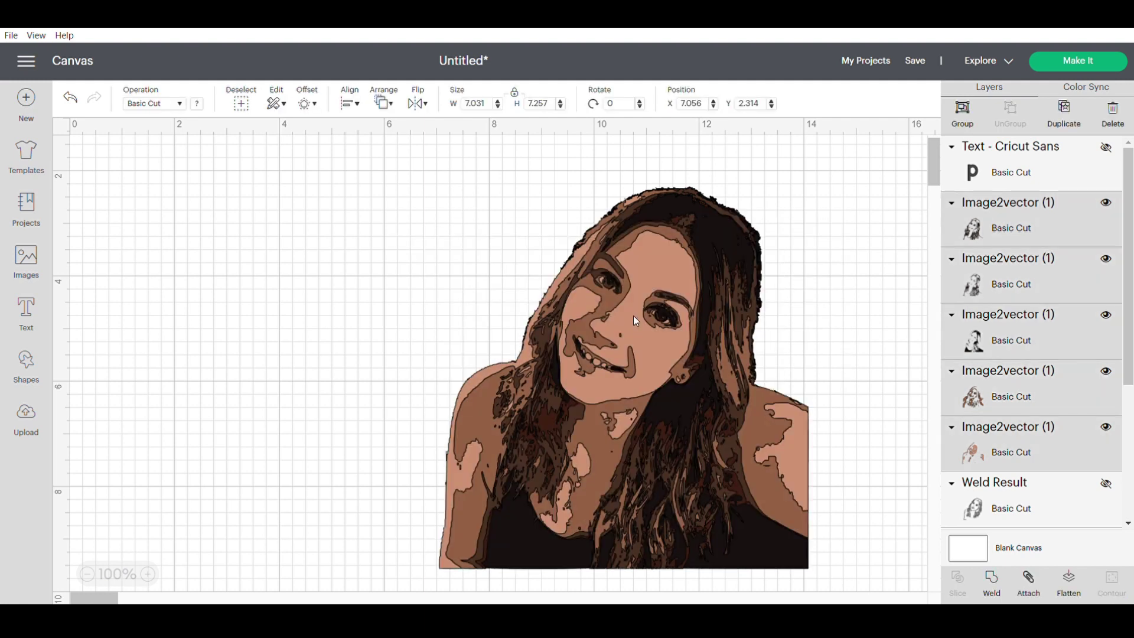
mouse_move(635, 369)
left_mouse_down()
mouse_move(477, 336)
mouse_move(438, 314)
left_mouse_up()
left_click_drag(606, 521, 720, 617)
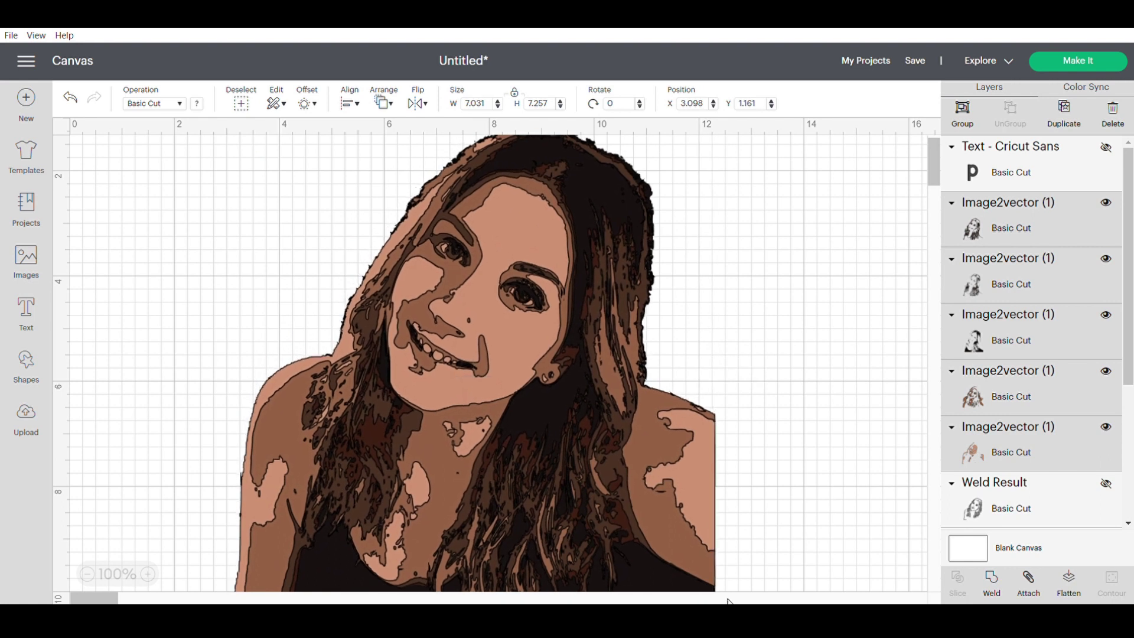
Preview the coloured portrait's cutting mats, examine the layer on each of the five mats, and return to the canvas
left_click(1065, 62)
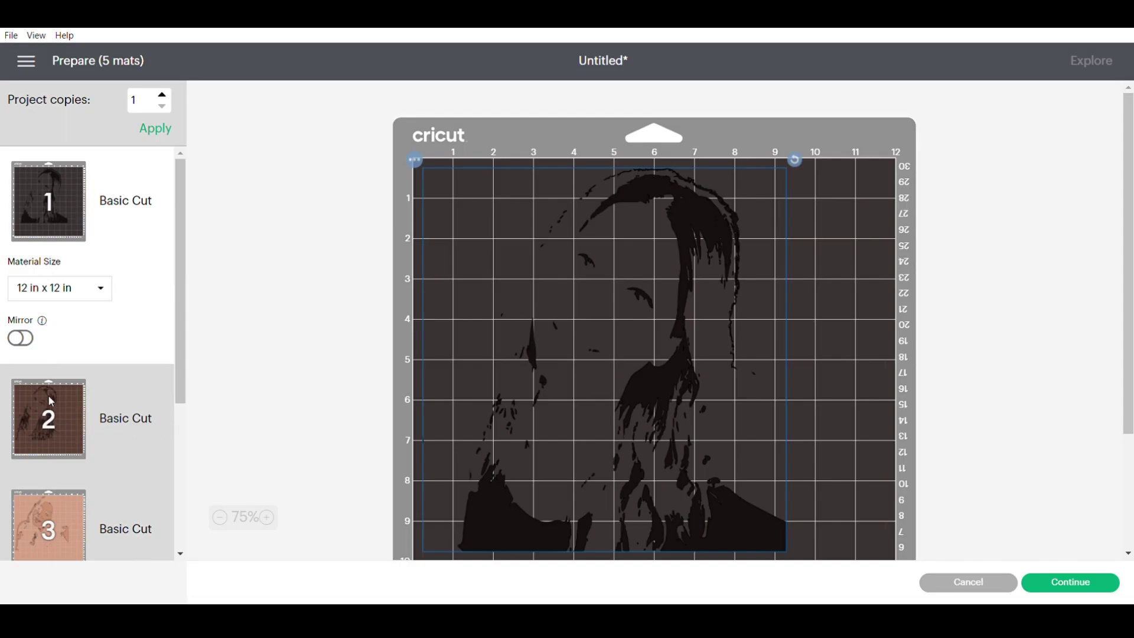
left_click(49, 399)
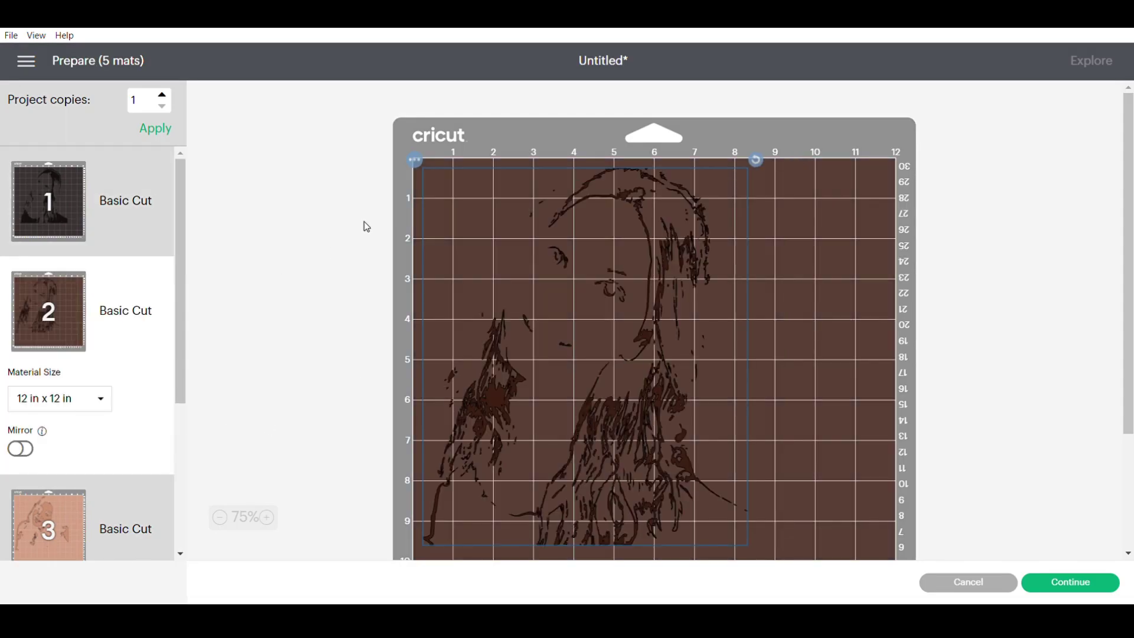
scroll(158, 370, "down", 5)
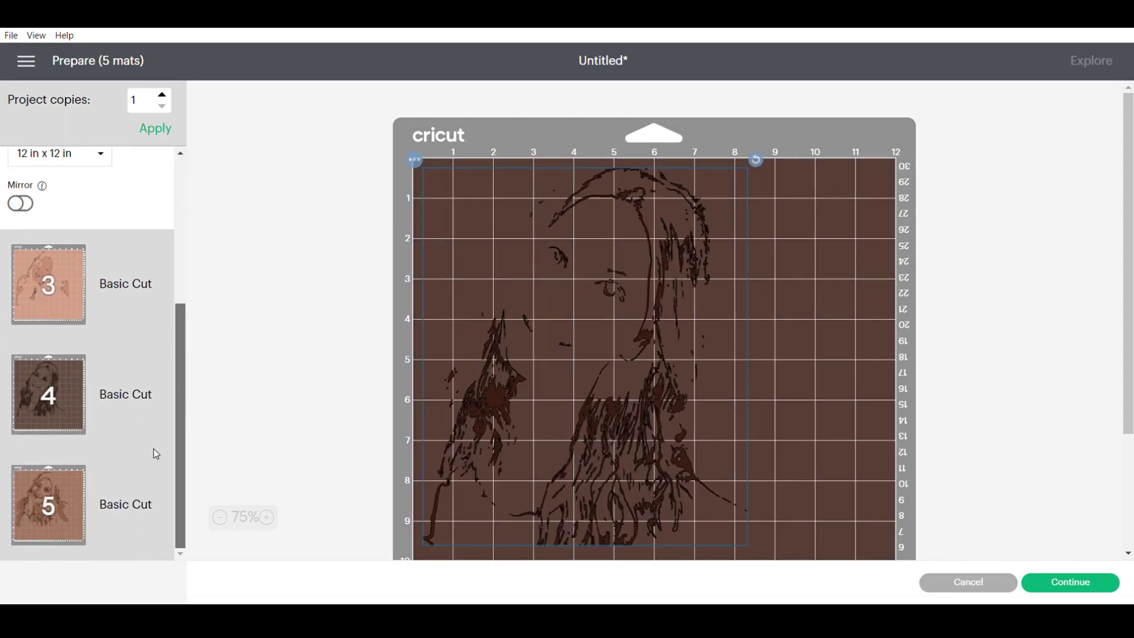
left_click(68, 279)
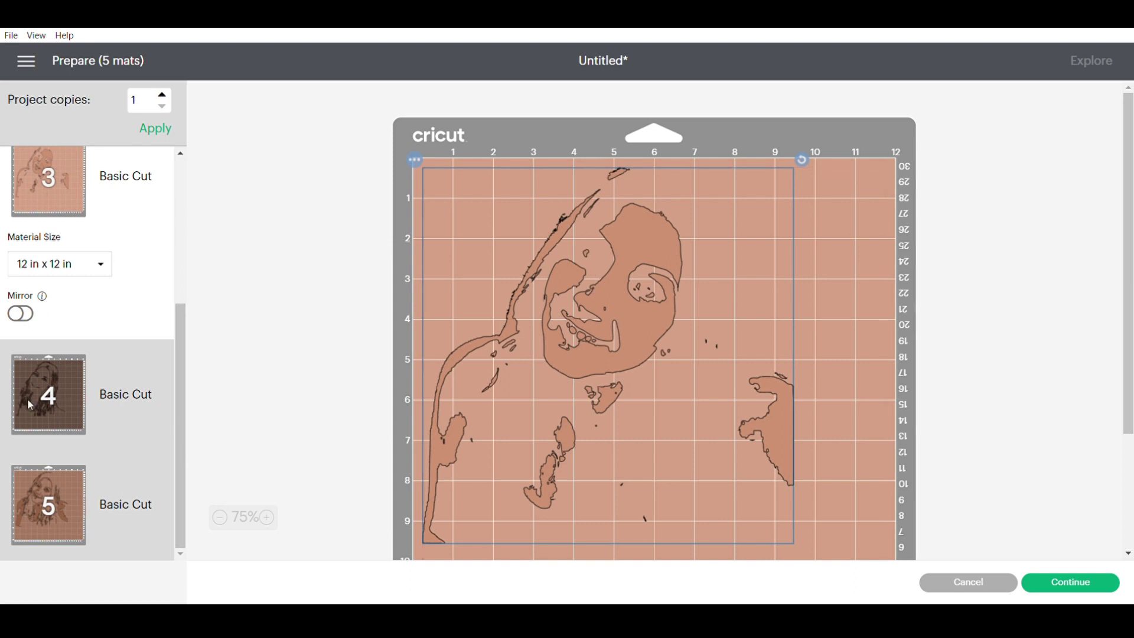
left_click(28, 398)
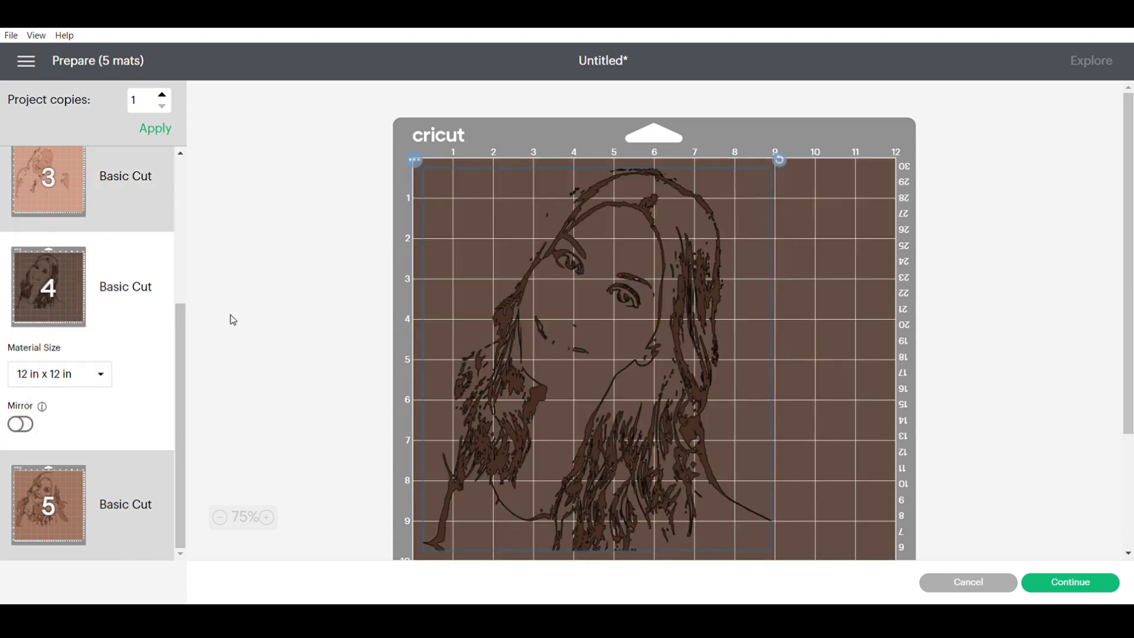
left_click(59, 498)
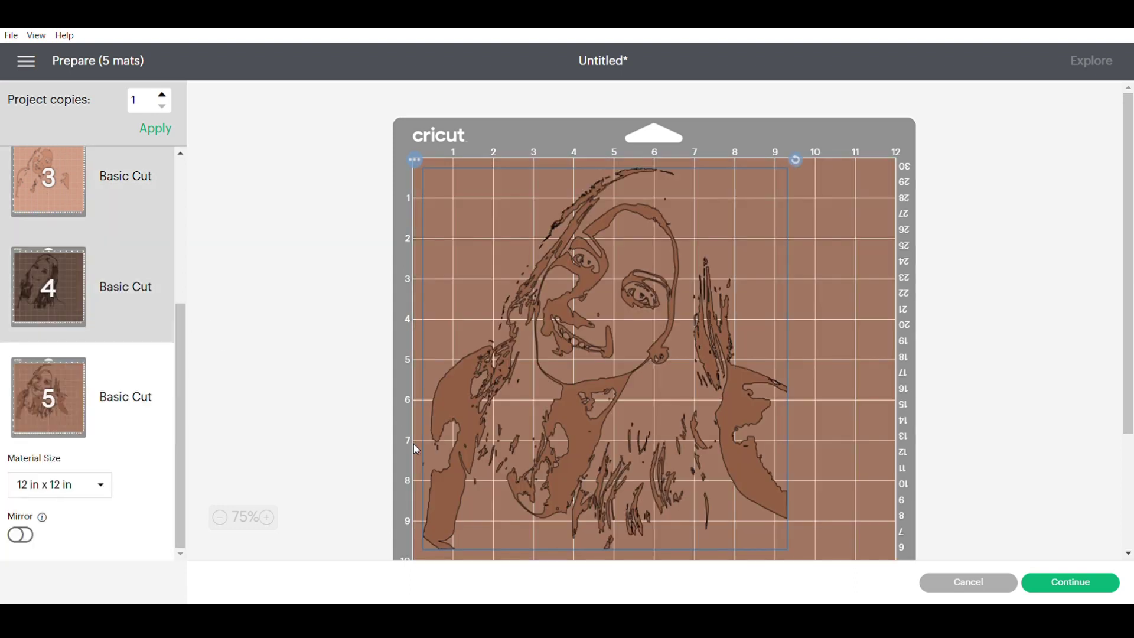
left_click(961, 584)
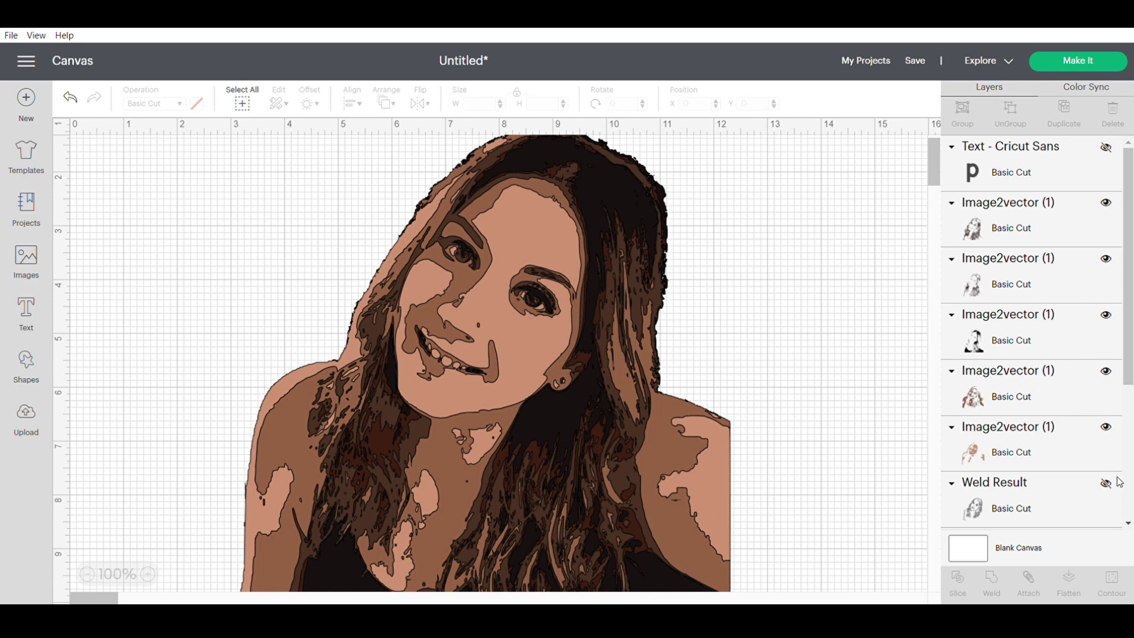
Show the three black portraits again and hide the coloured portrait's layers and the captions
left_click(1105, 202)
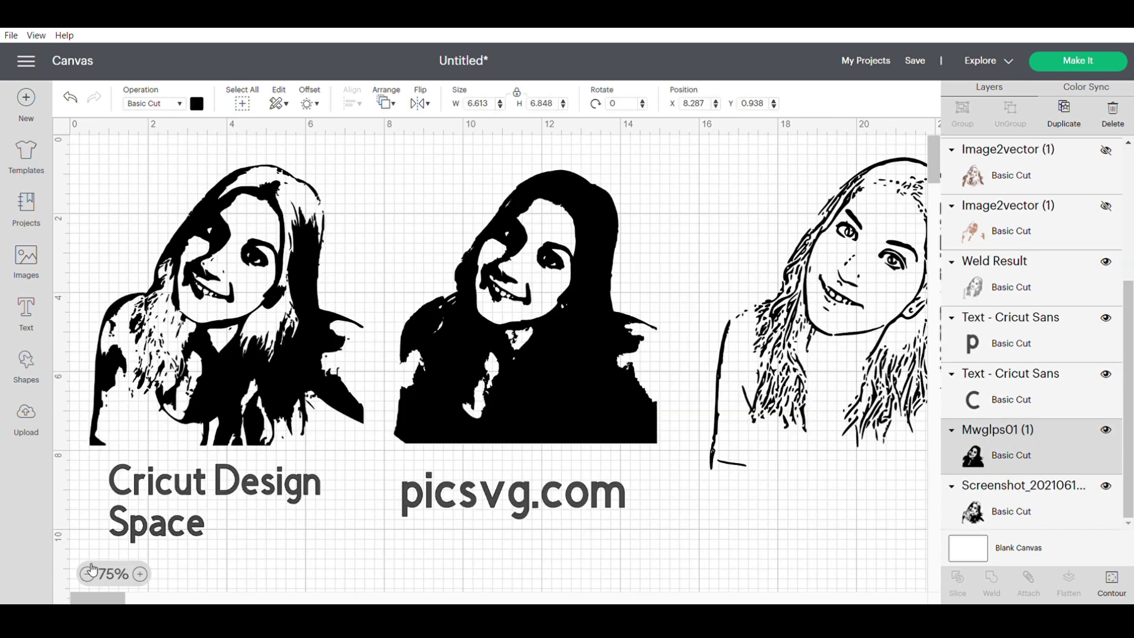
left_click(87, 573)
left_click(531, 383)
left_click(1106, 317)
left_click(1105, 373)
Enlarge the three black portraits together until the Screenshot portrait is about 13.074 by 13.355 inches
mouse_move(670, 282)
left_mouse_down()
mouse_move(491, 282)
mouse_move(654, 282)
left_mouse_up()
key("ctrl+a")
left_click_drag(663, 352, 822, 547)
left_click(384, 452)
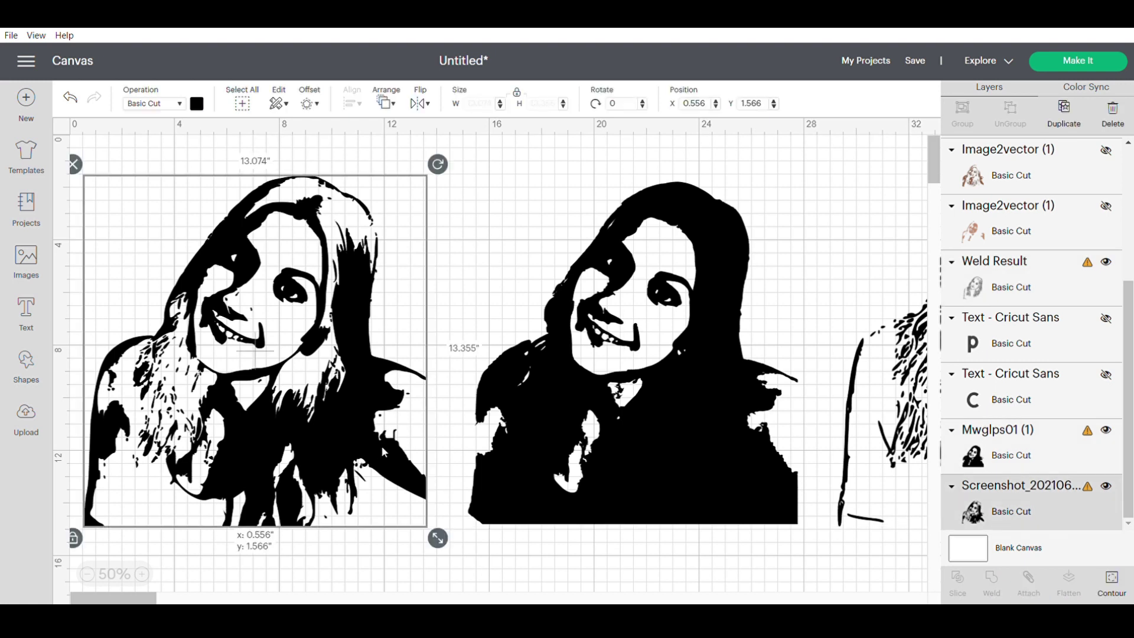
Shrink the three black portraits together to about 33.502 by 12.101 inches overall
key("ctrl+a")
key("Escape")
scroll(496, 354, "right", 10)
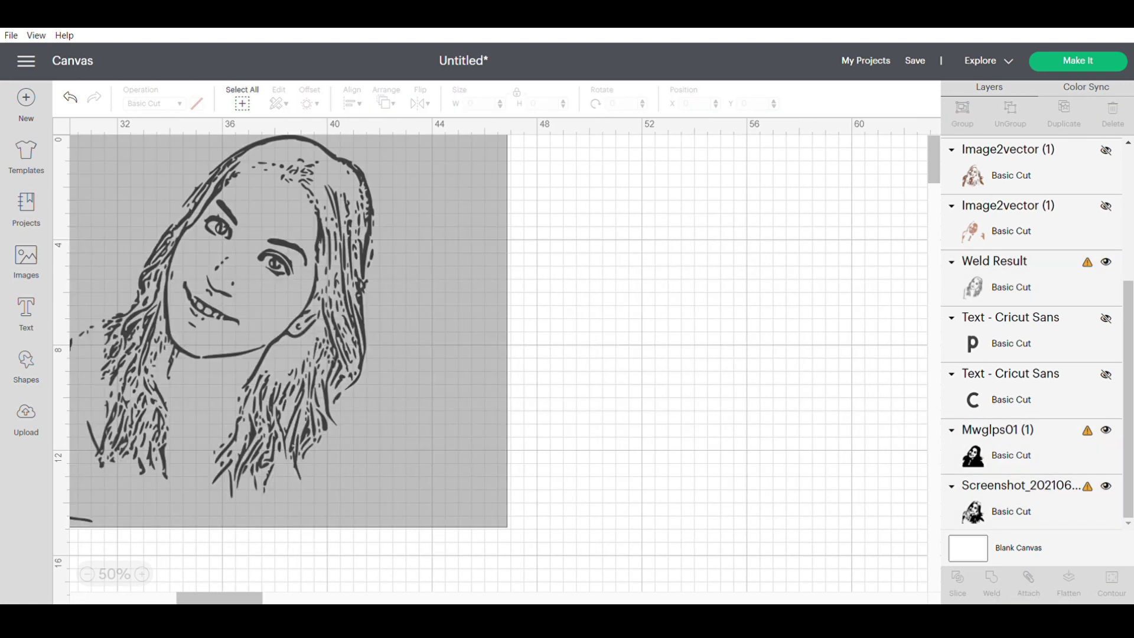
left_click(87, 573)
scroll(637, 427, "left", 5)
key("ctrl+a")
left_click_drag(625, 348, 487, 308)
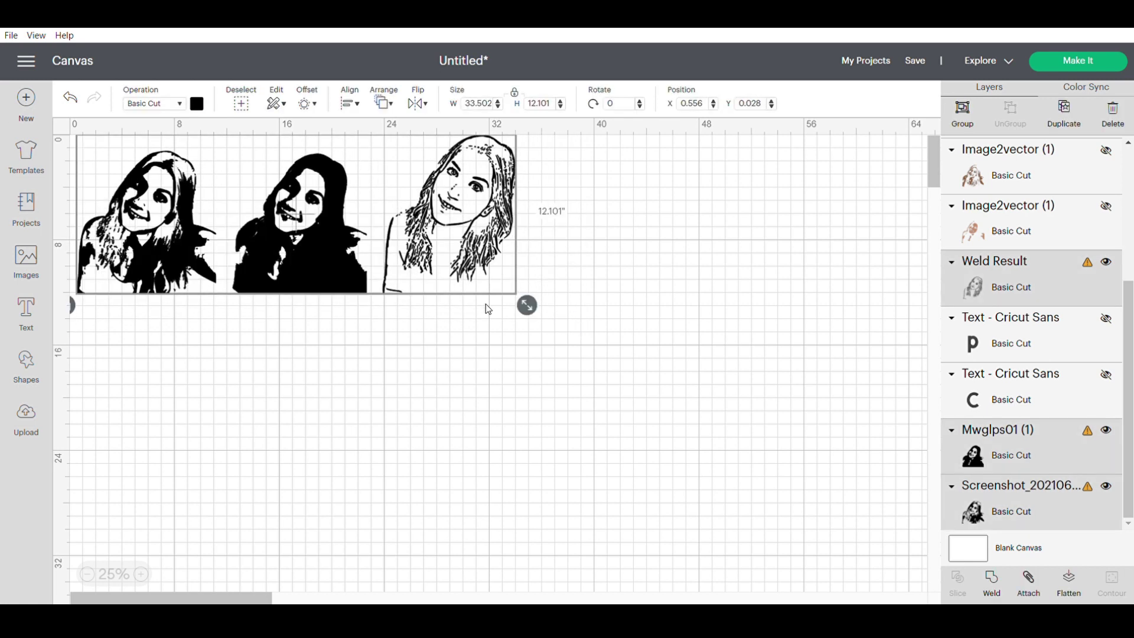
key("Escape")
Preview the black portraits' cutting mats, examine the image on each of the three mats, and return to the canvas
left_click(140, 573)
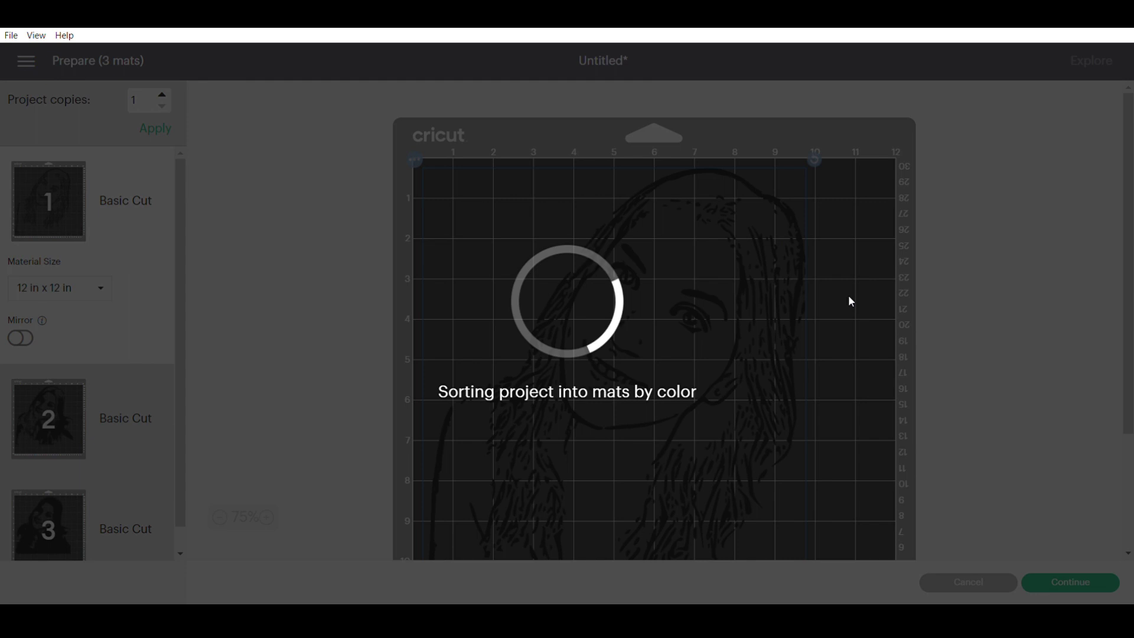
scroll(576, 246, "down", 5)
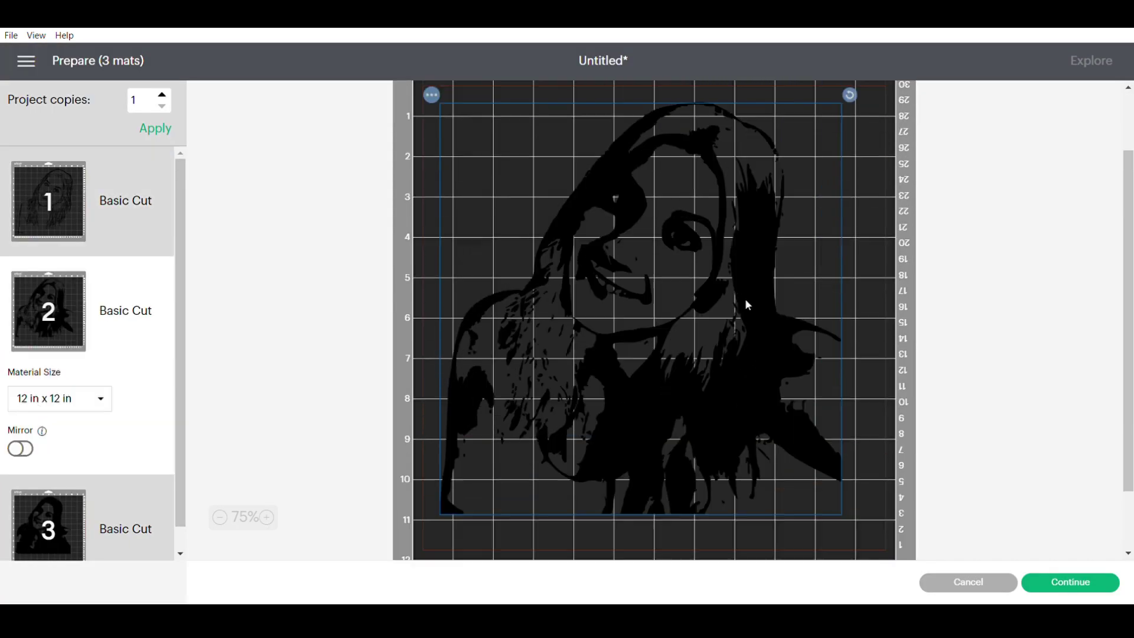
left_click(75, 532)
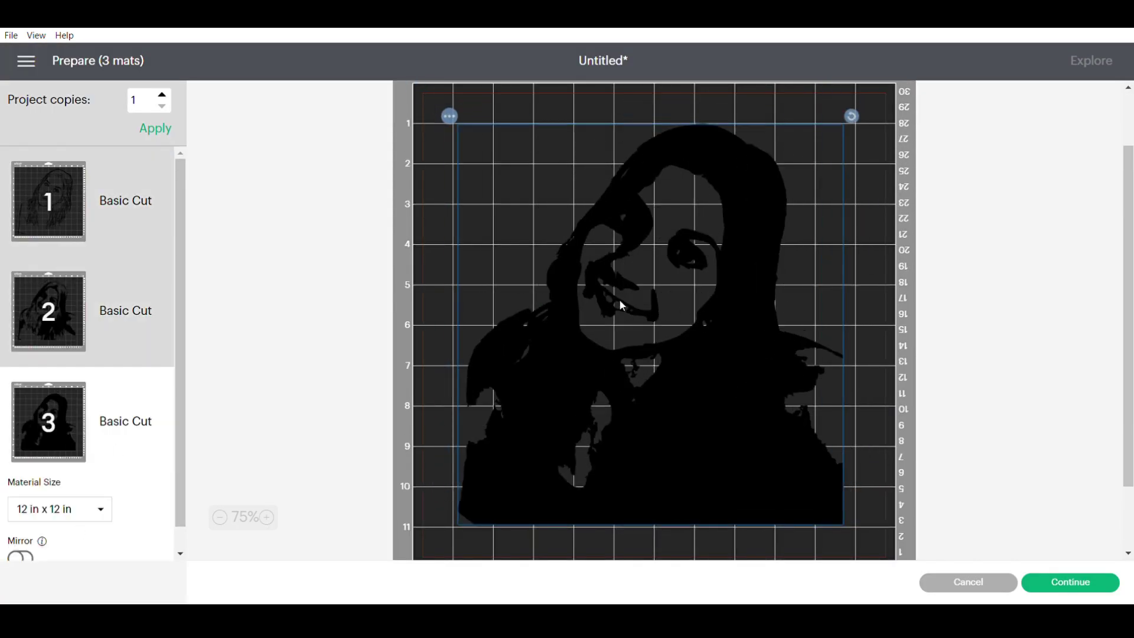
left_click(49, 298)
left_click(968, 582)
Place the Screenshot portrait below the coloured one at about X 0.111, Y 9.868 and the line drawing below the silhouette at about X 11.531, Y 10.944
left_click(703, 538)
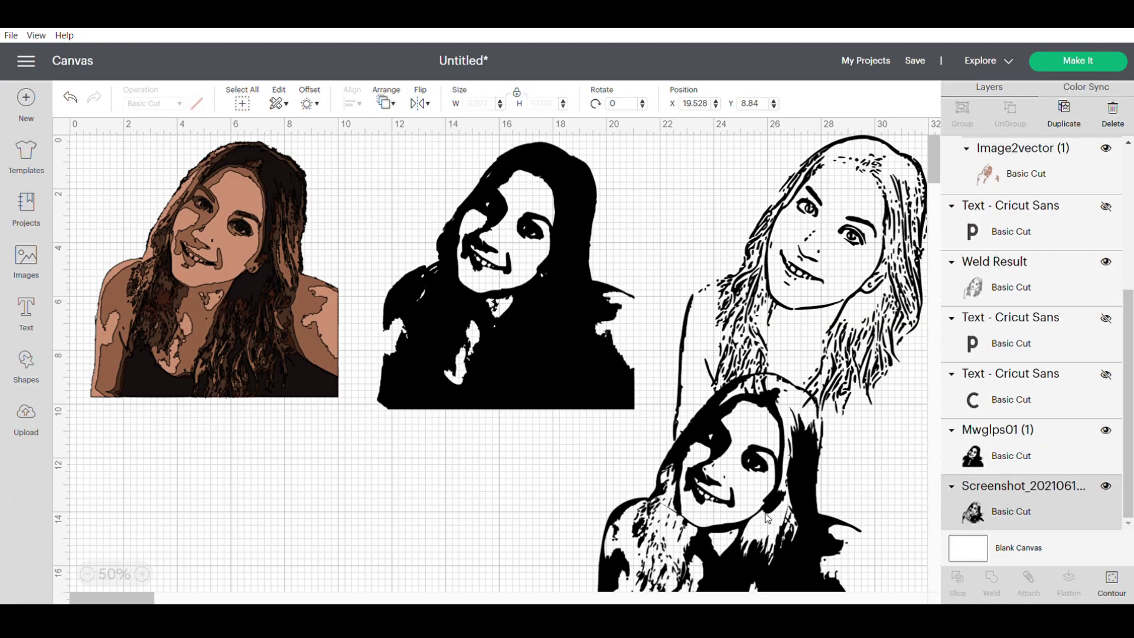
mouse_move(702, 538)
left_mouse_down()
mouse_move(349, 513)
mouse_move(296, 531)
left_mouse_up()
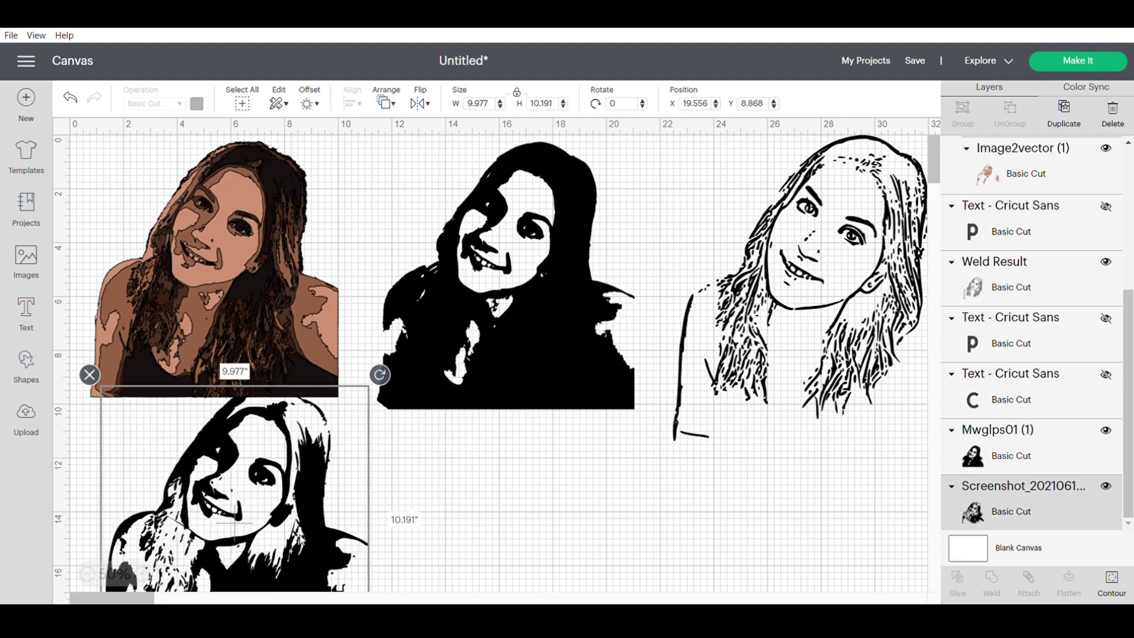
left_click_drag(262, 541, 233, 555)
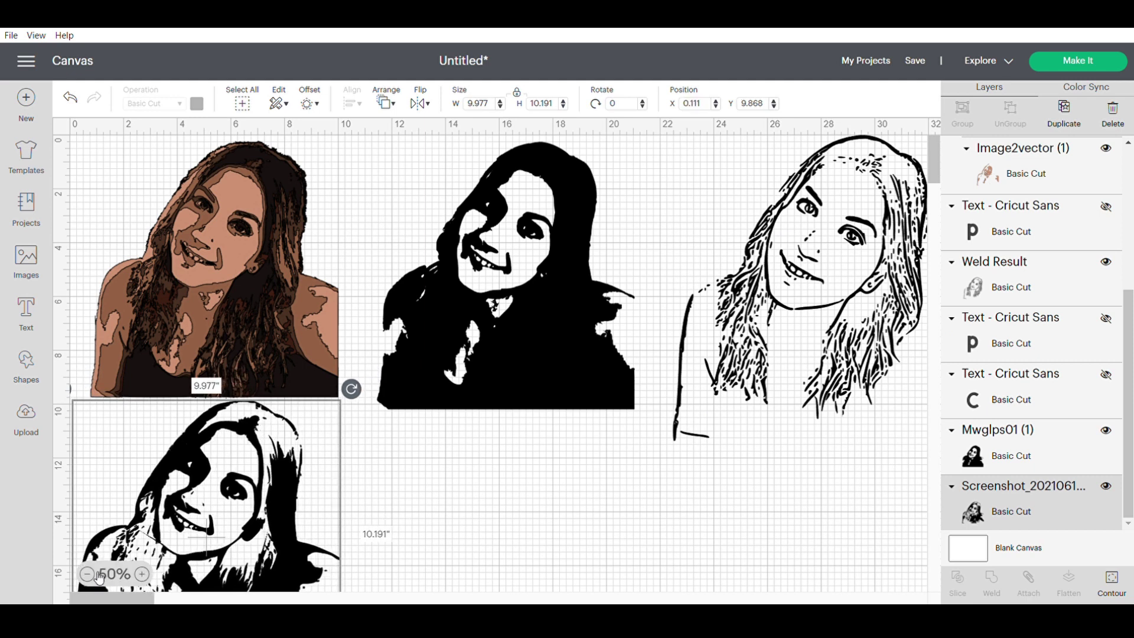
left_click(88, 574)
left_click_drag(110, 598, 3, 579)
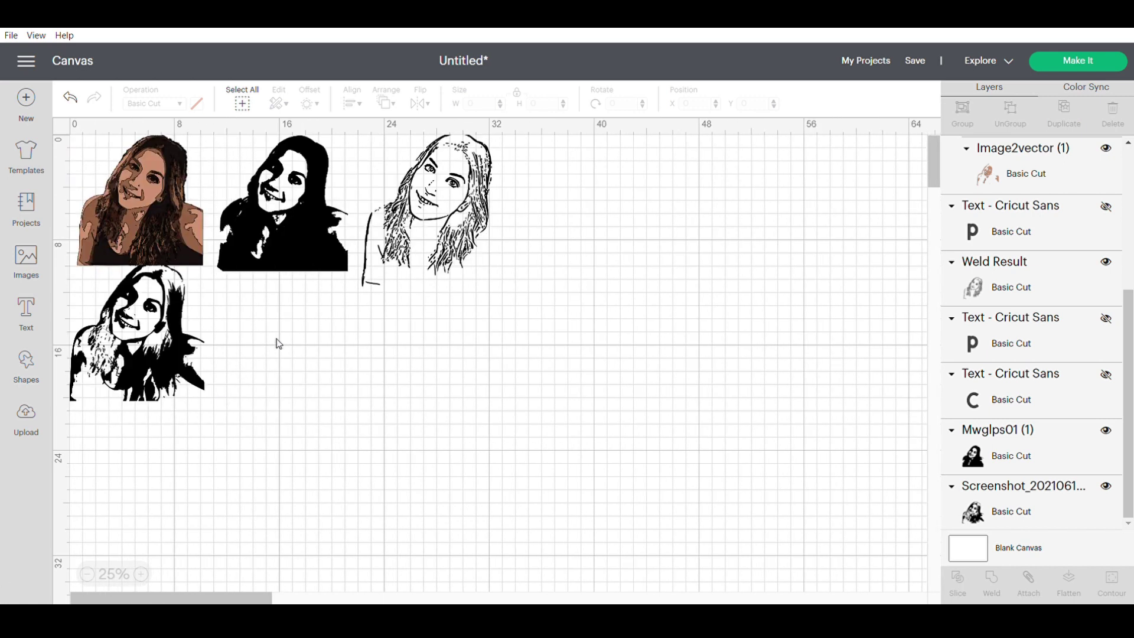
left_click_drag(393, 268, 337, 346)
left_click_drag(401, 305, 310, 371)
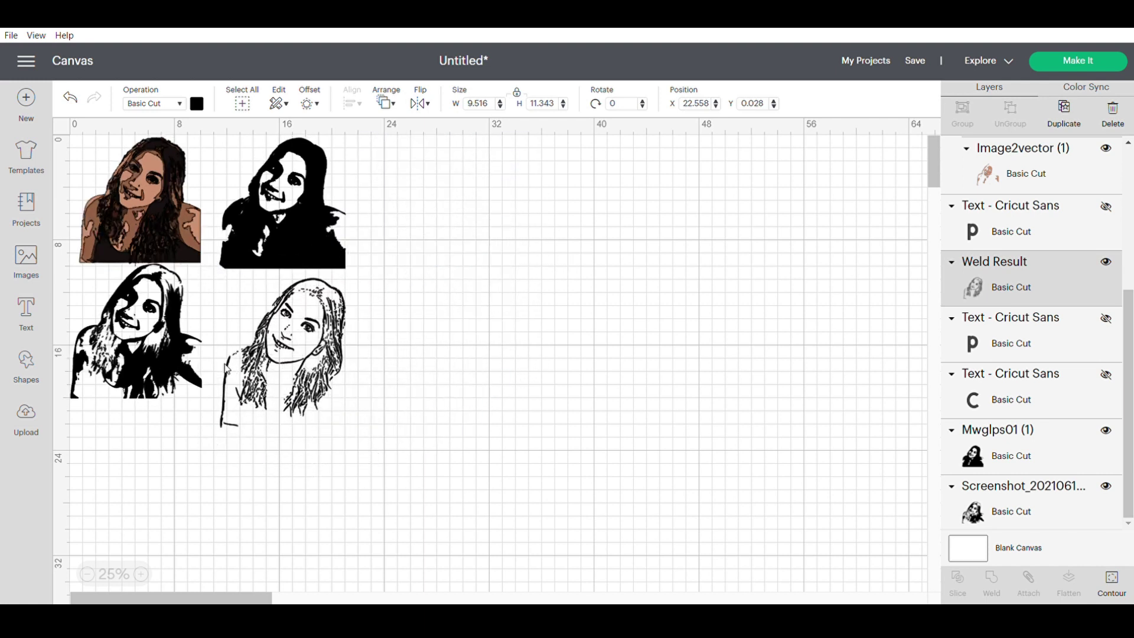
Set the Screenshot portrait aside at about X 25.514, Y 10.951 and move the line drawing below the coloured portrait, to about X 0.961, Y 10.486
left_click(137, 354)
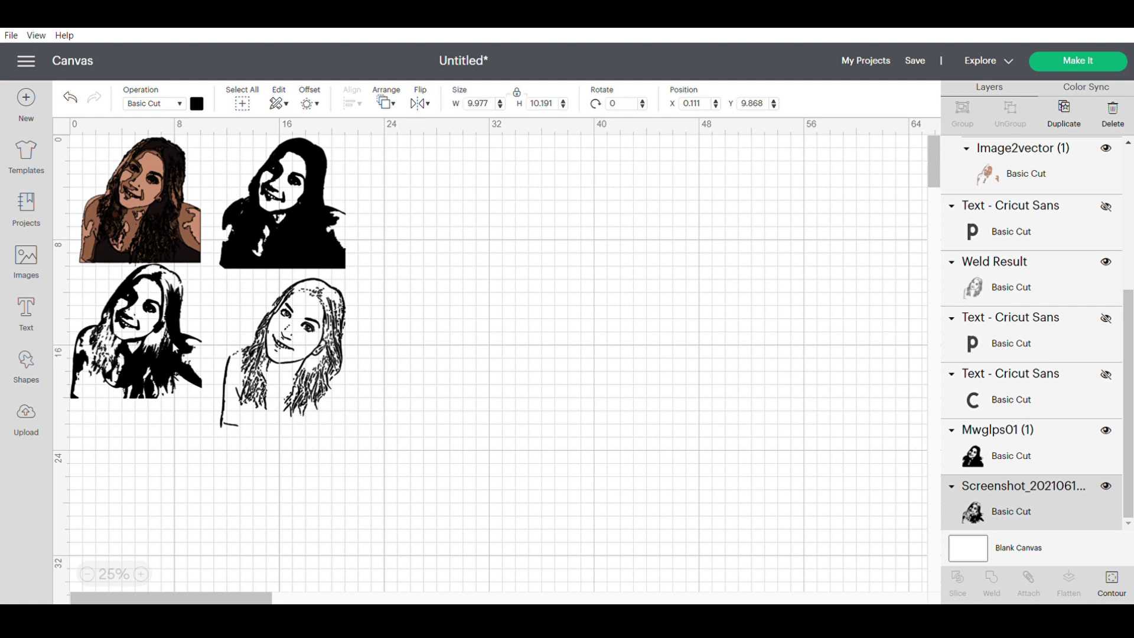
left_click_drag(137, 354, 458, 360)
left_click(278, 359)
left_click_drag(318, 356, 178, 348)
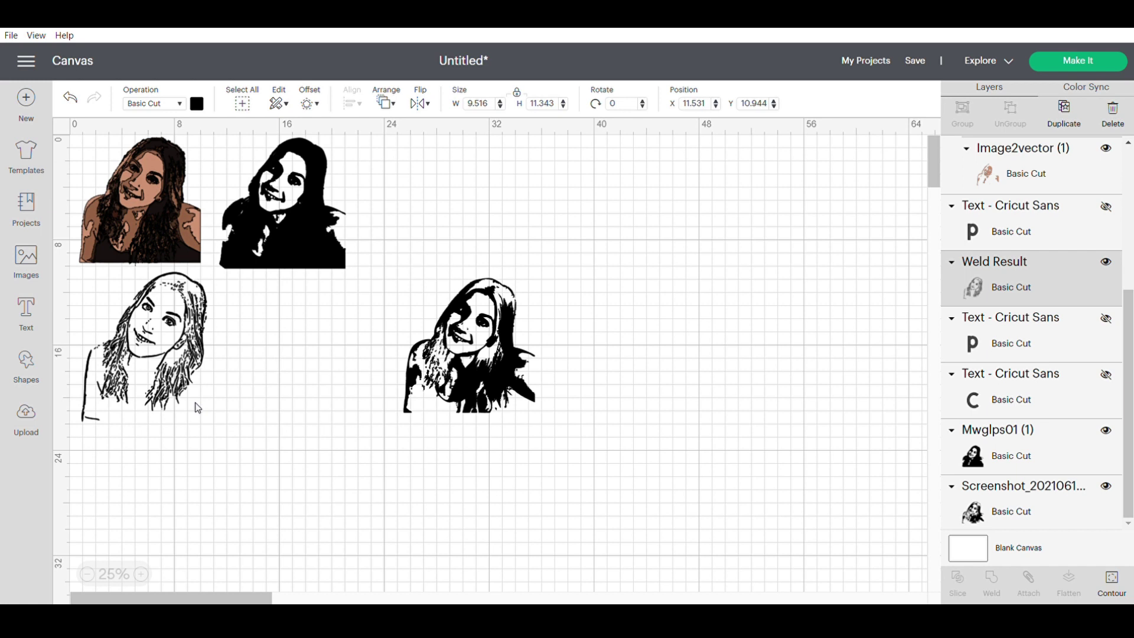
Shrink the line-drawing portrait to about 8.992 by 10.718 inches
left_click(197, 400)
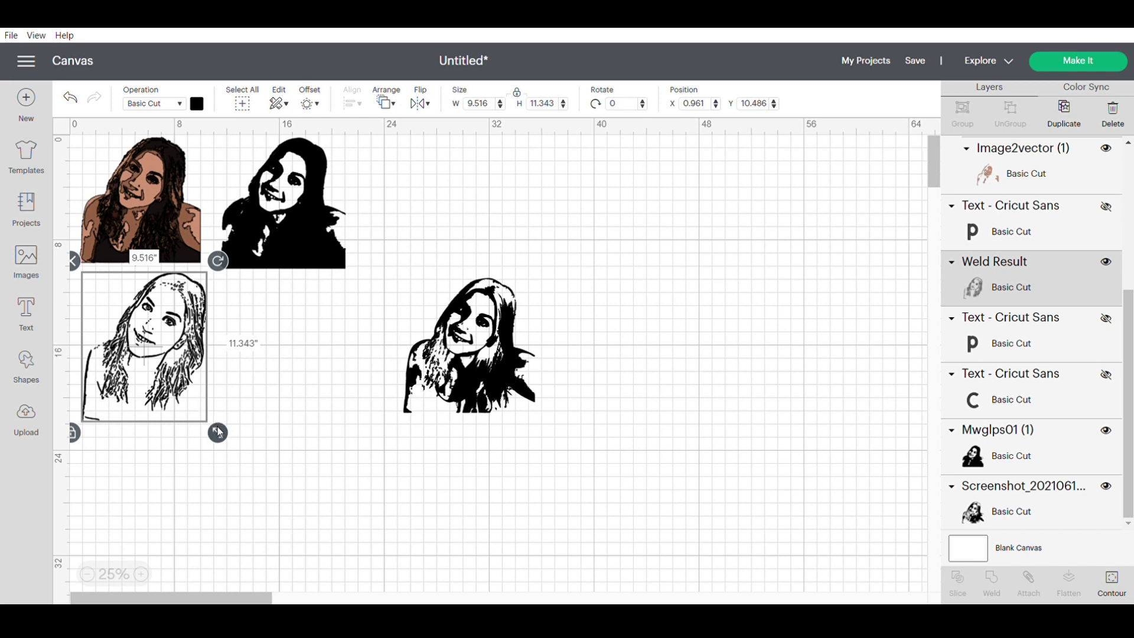
left_click_drag(218, 432, 212, 425)
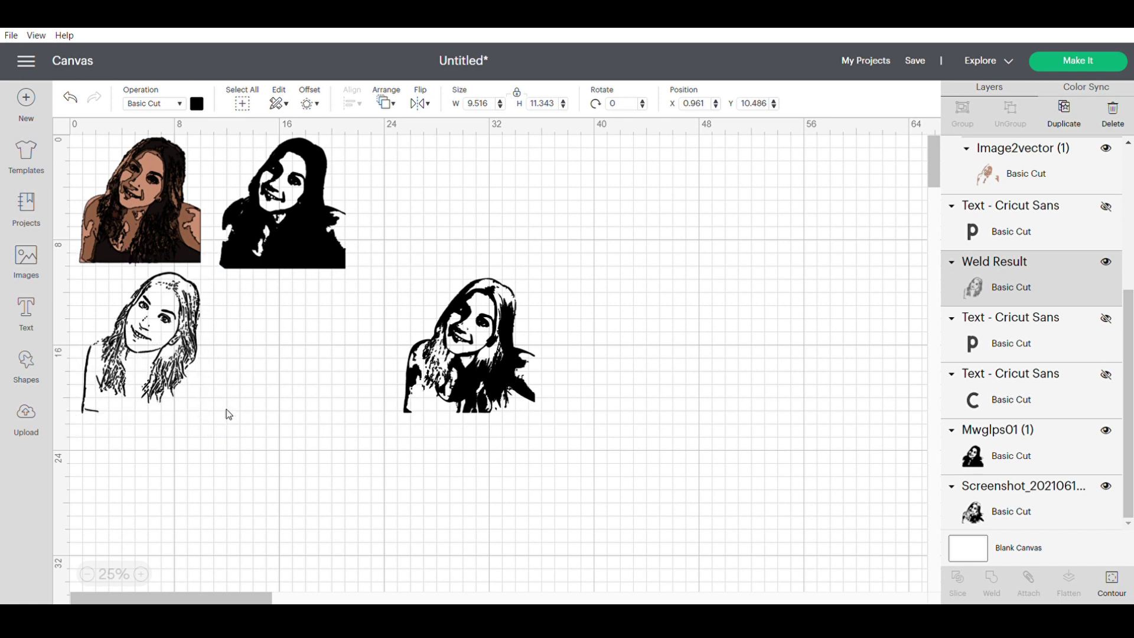
Move the Screenshot portrait below the silhouette, to about X 10.514, Y 10.729, and nudge the line drawing to about X 0.683, Y 10.542
left_click(463, 375)
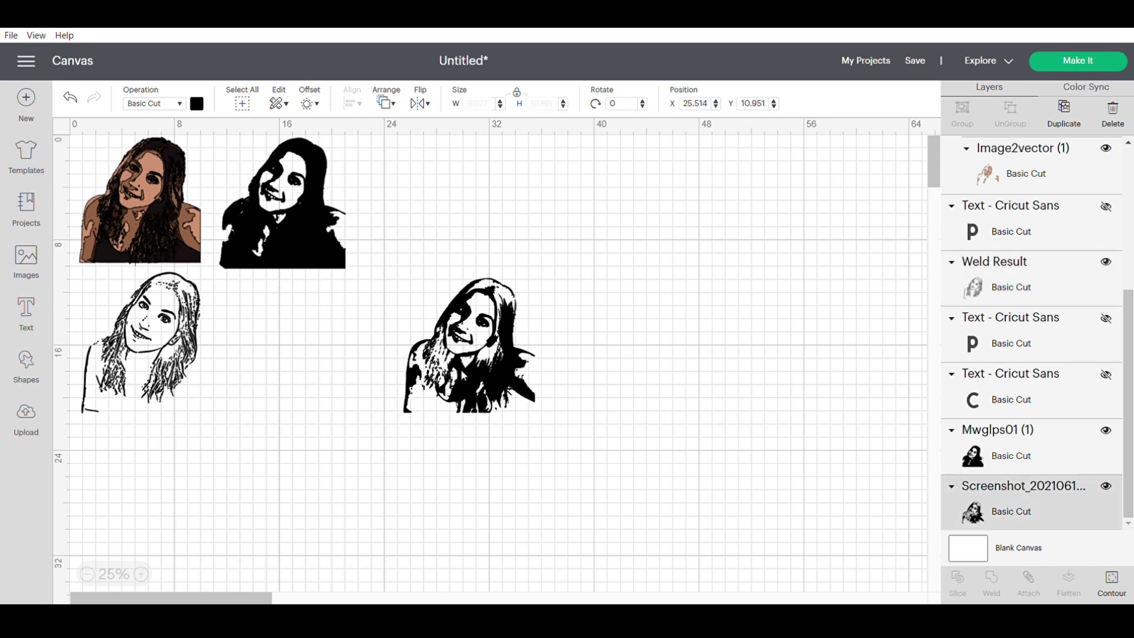
mouse_move(495, 370)
left_mouse_down()
mouse_move(390, 381)
mouse_move(314, 364)
left_mouse_up()
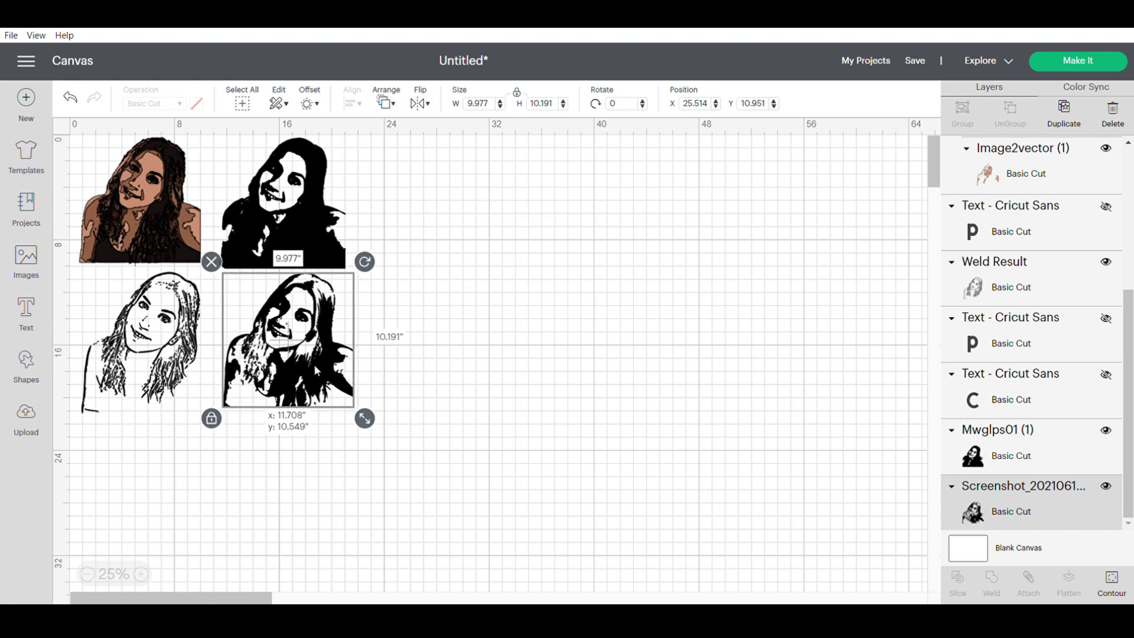
left_click_drag(314, 364, 311, 364)
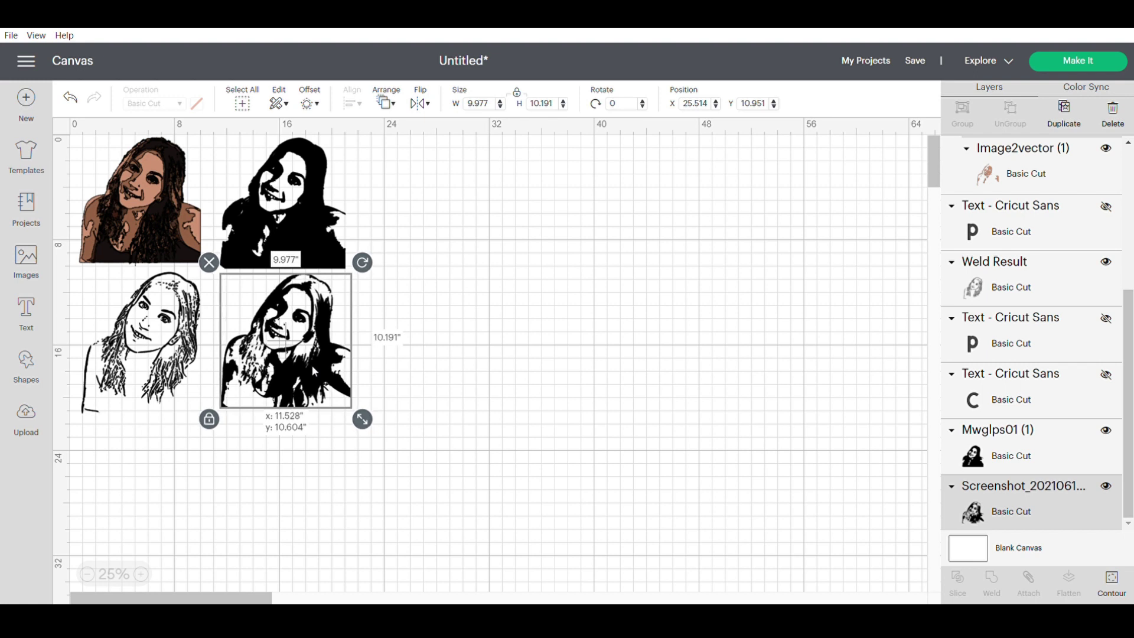
left_click_drag(310, 364, 297, 367)
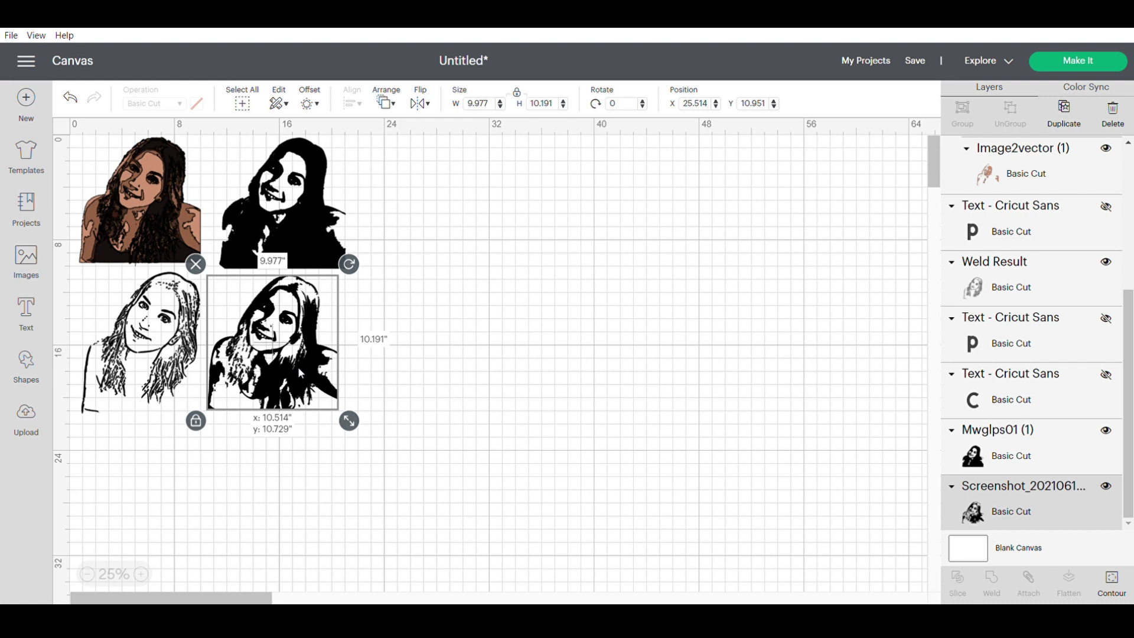
left_click_drag(298, 367, 298, 366)
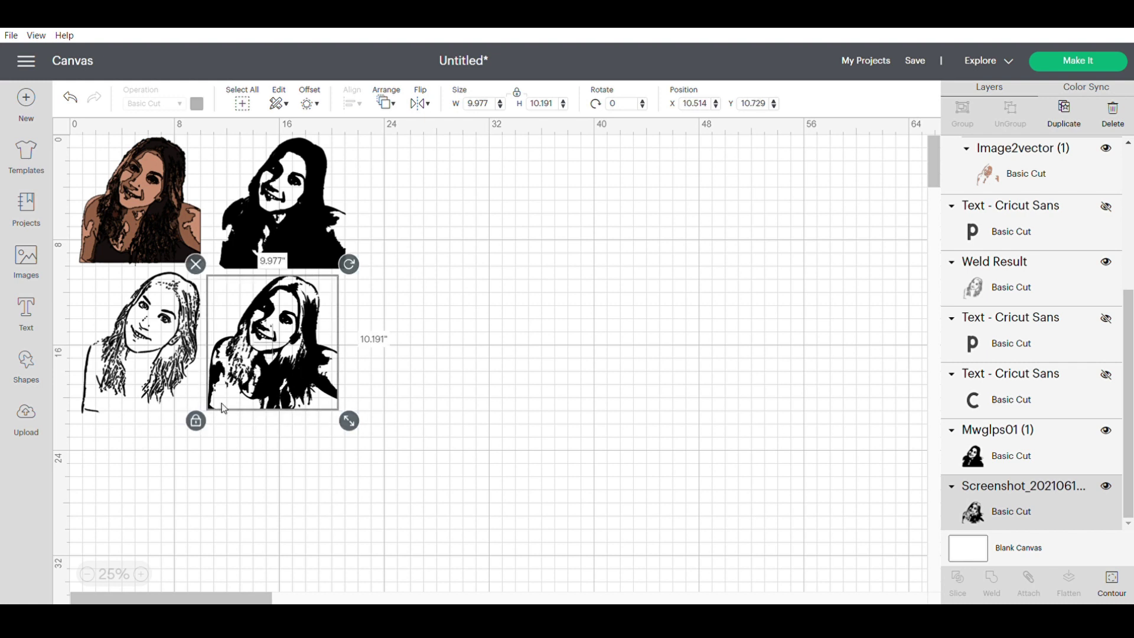
left_click(142, 381)
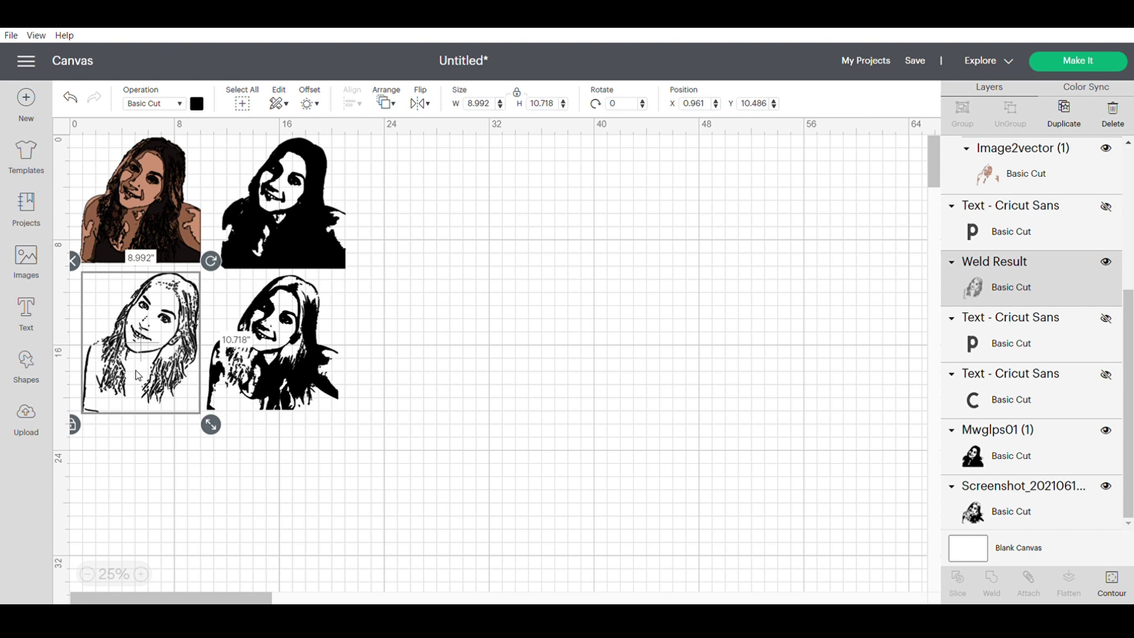
left_click_drag(138, 375, 134, 376)
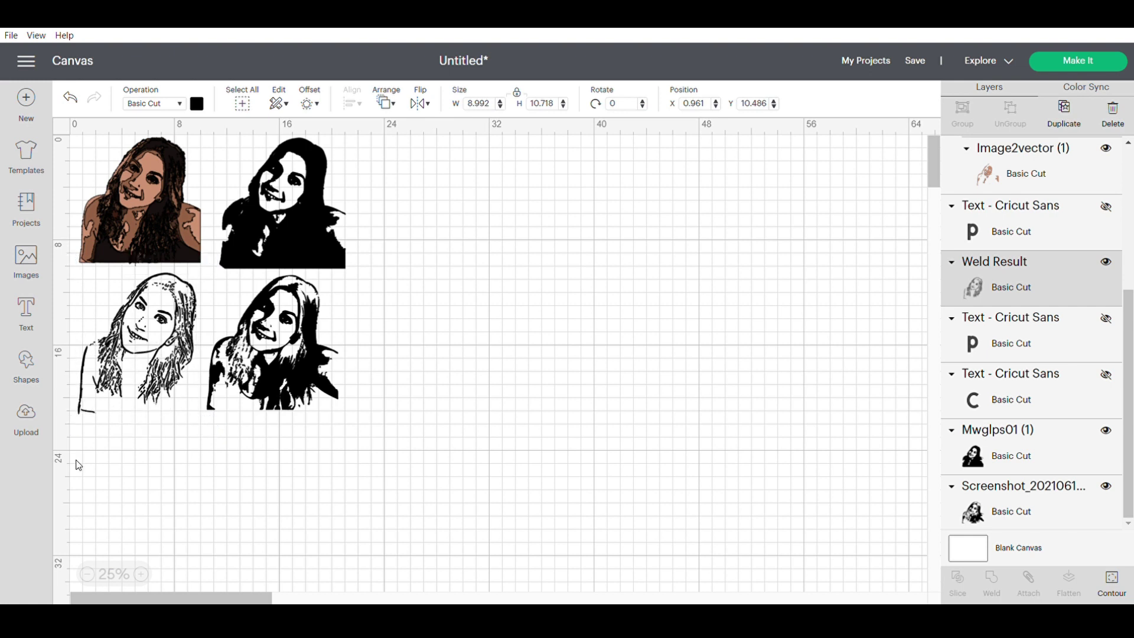
Examine the line drawing and the Screenshot portrait up close and compare them with the coloured and silhouette versions
left_click(142, 574)
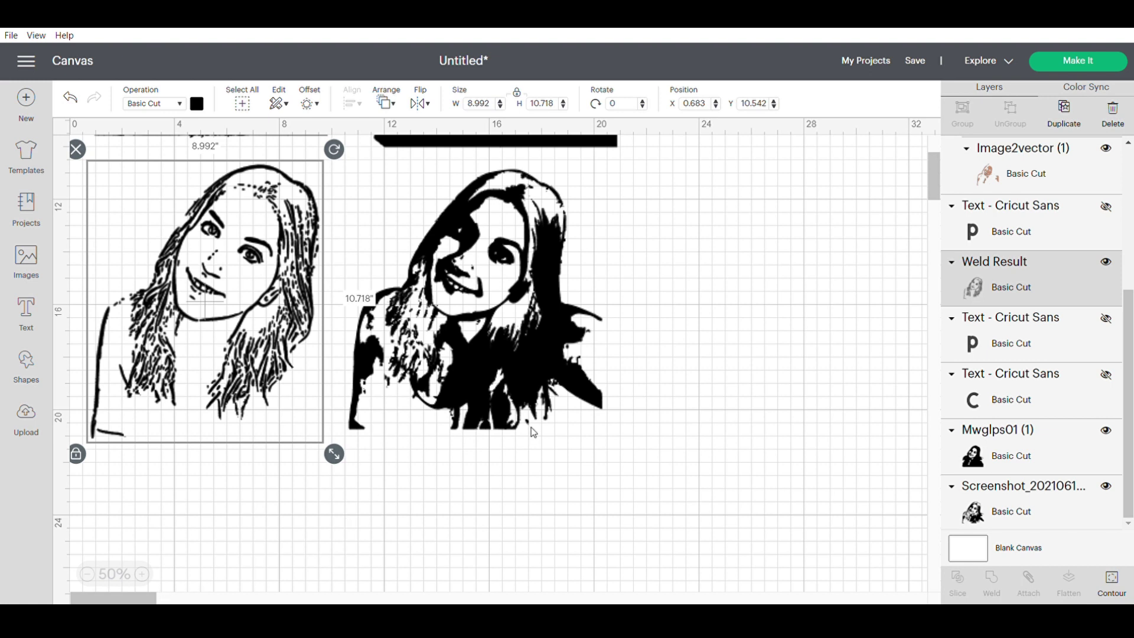
left_click(666, 428)
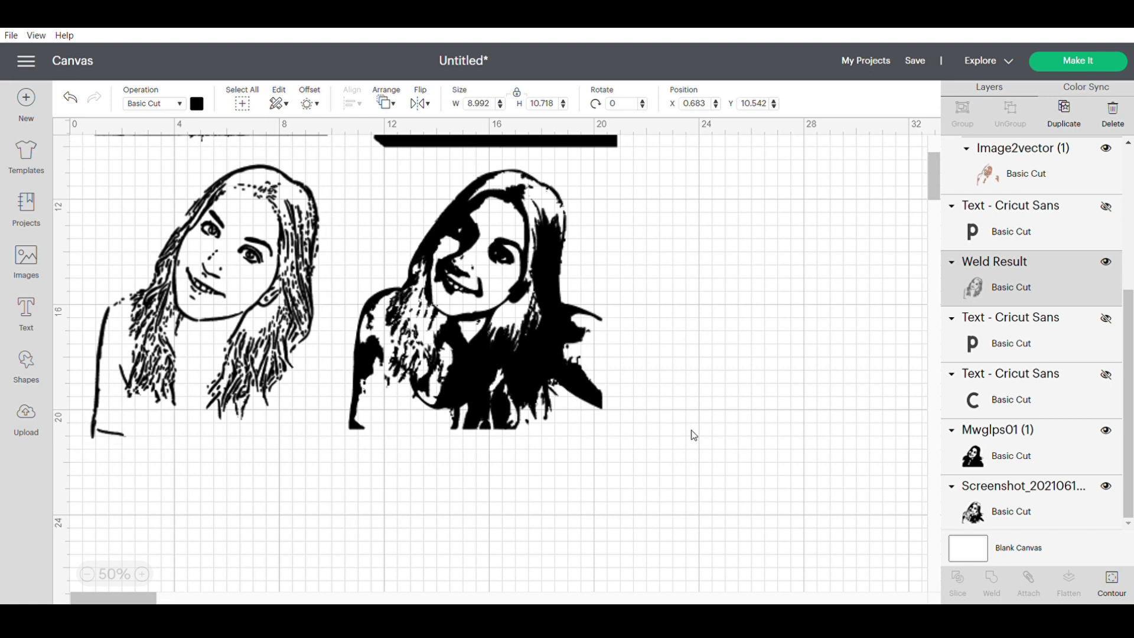
scroll(694, 435, "up", 2)
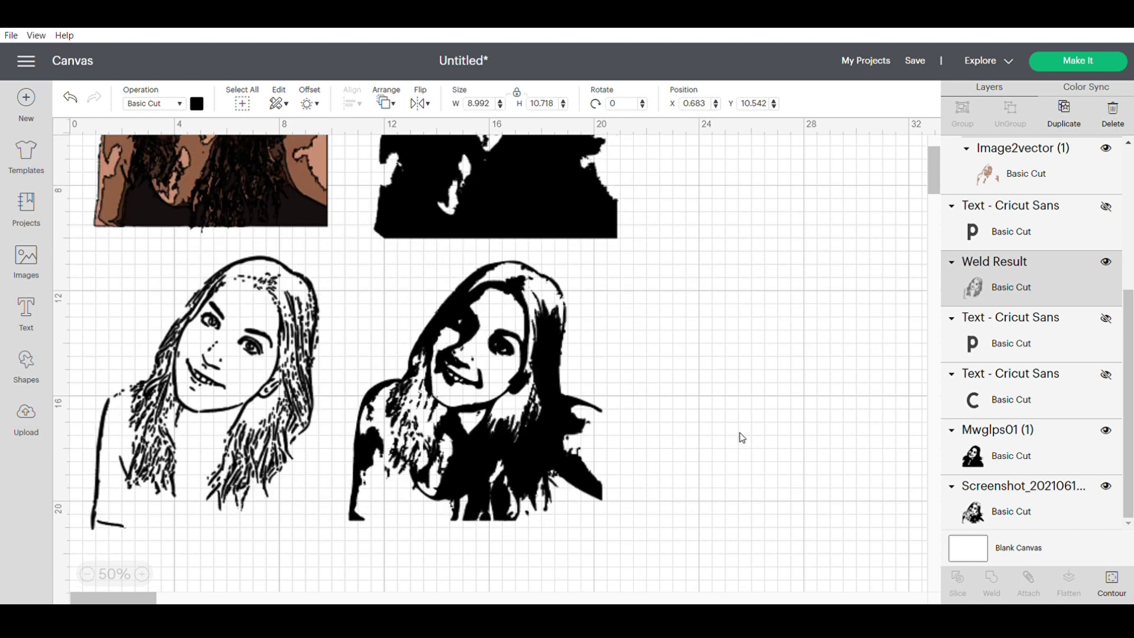
scroll(742, 438, "up", 1)
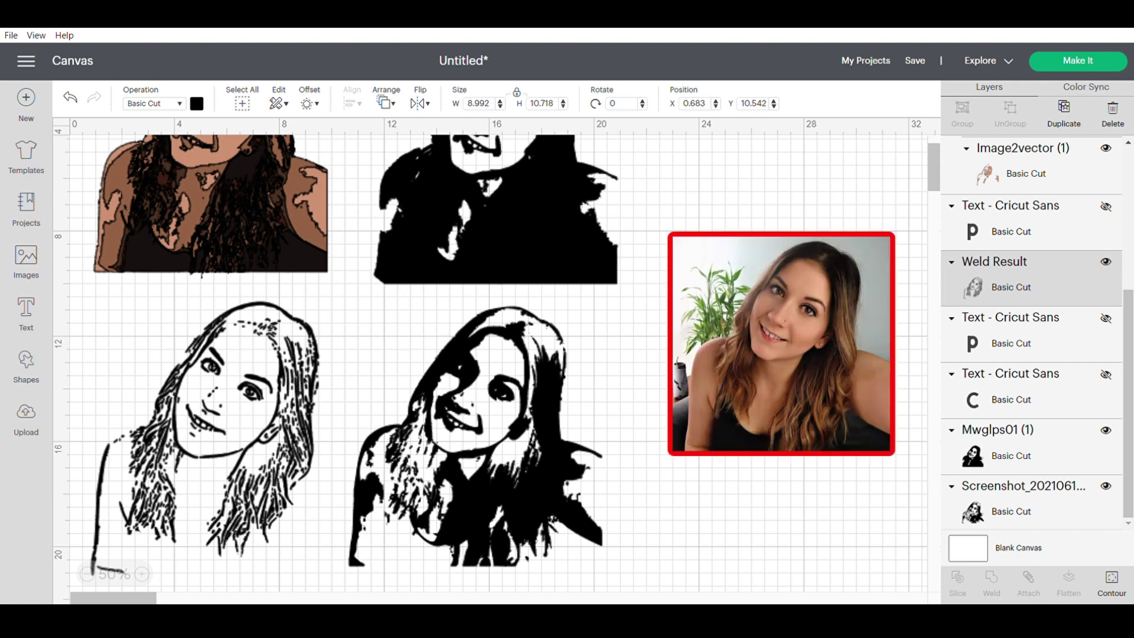
scroll(490, 364, "up", 2)
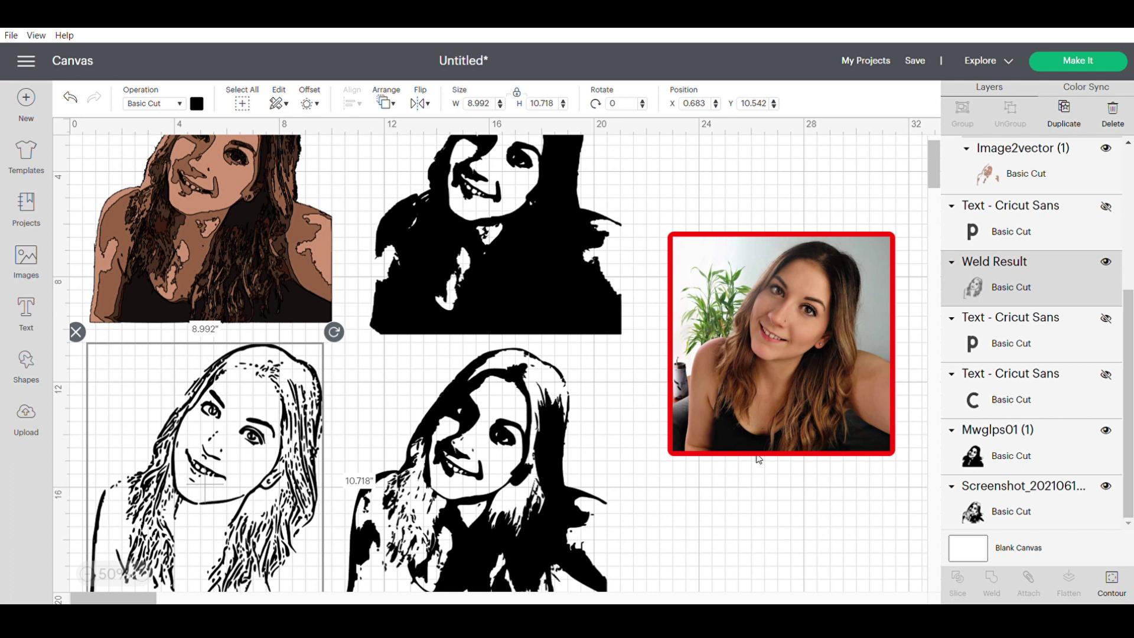
left_click(746, 542)
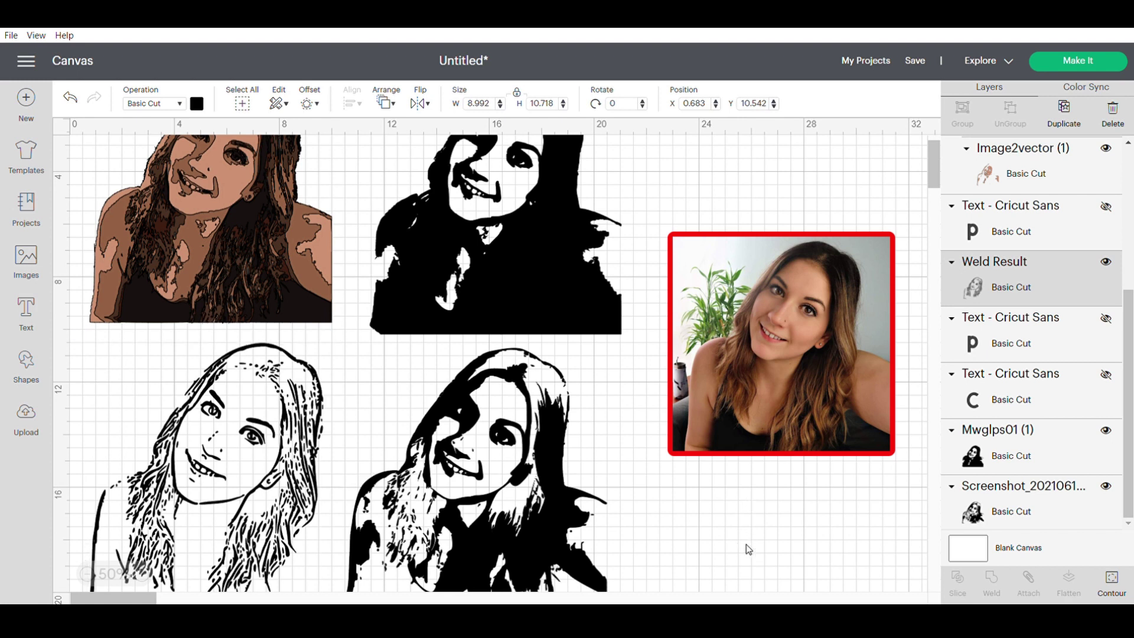
Select all four portrait versions and shrink them together to about 16.5 inches wide overall
left_click_drag(748, 548, 96, 135)
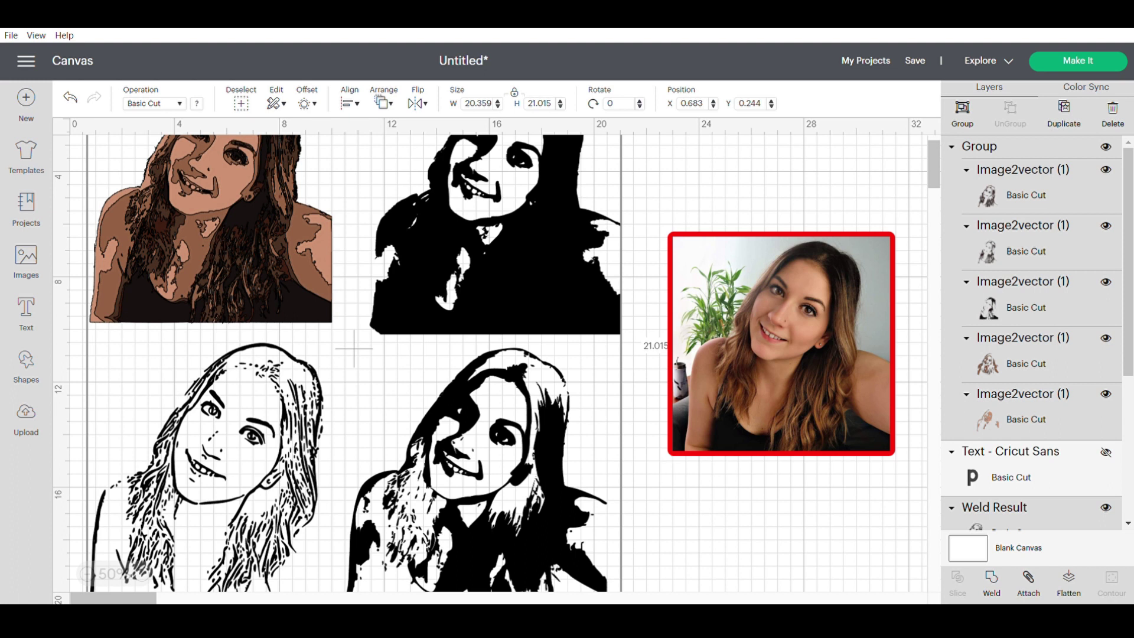
scroll(496, 364, "down", 2)
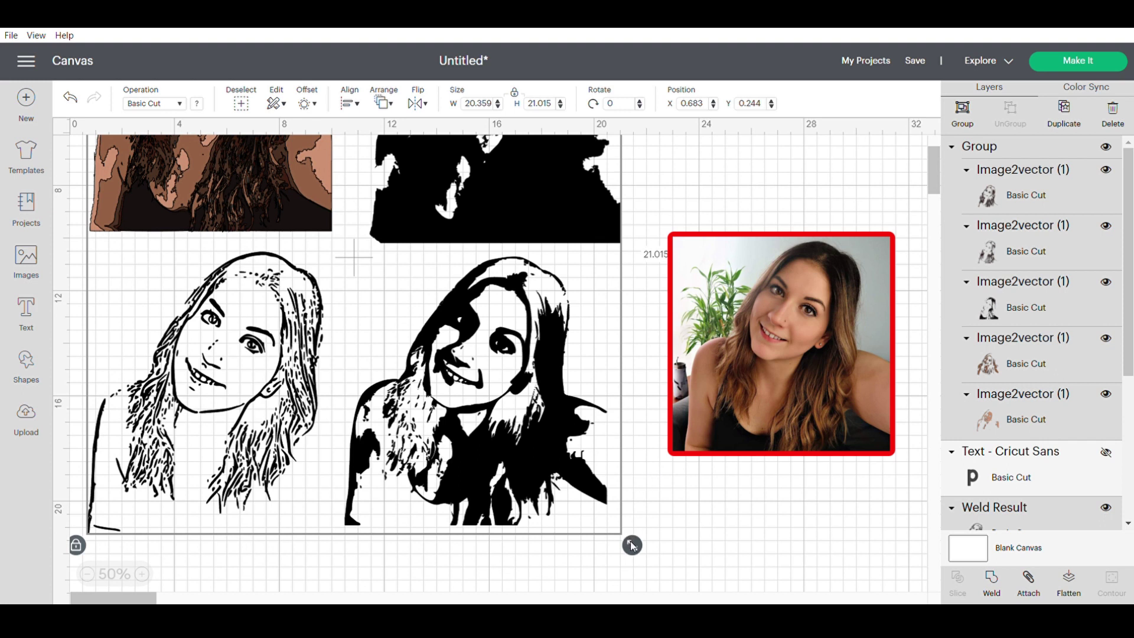
left_click_drag(631, 545, 530, 406)
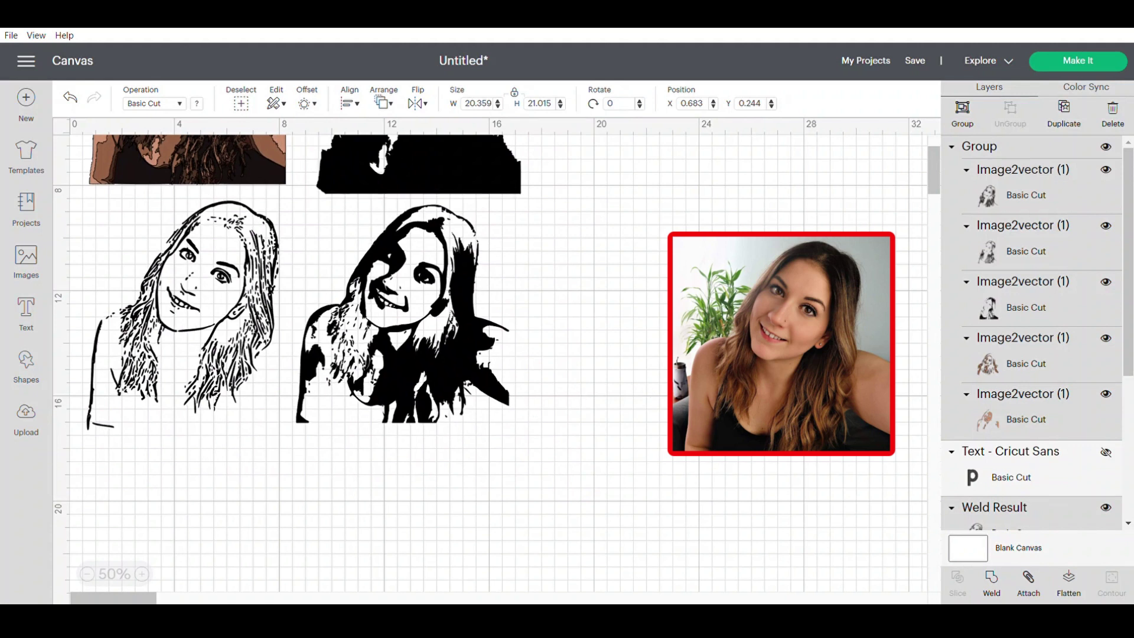
scroll(491, 354, "up", 3)
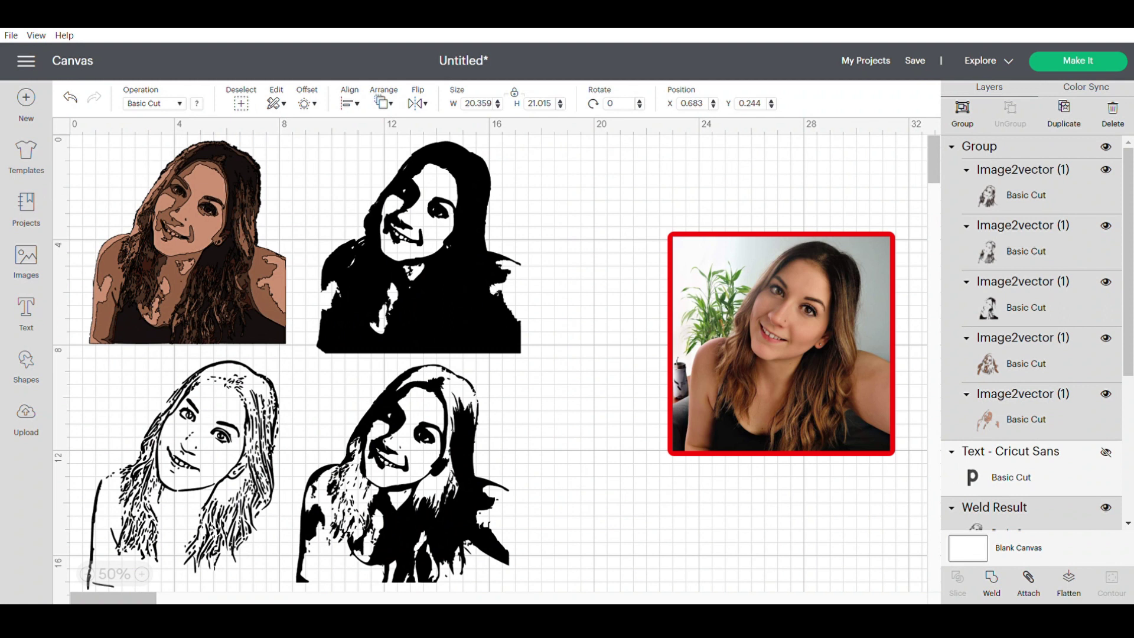